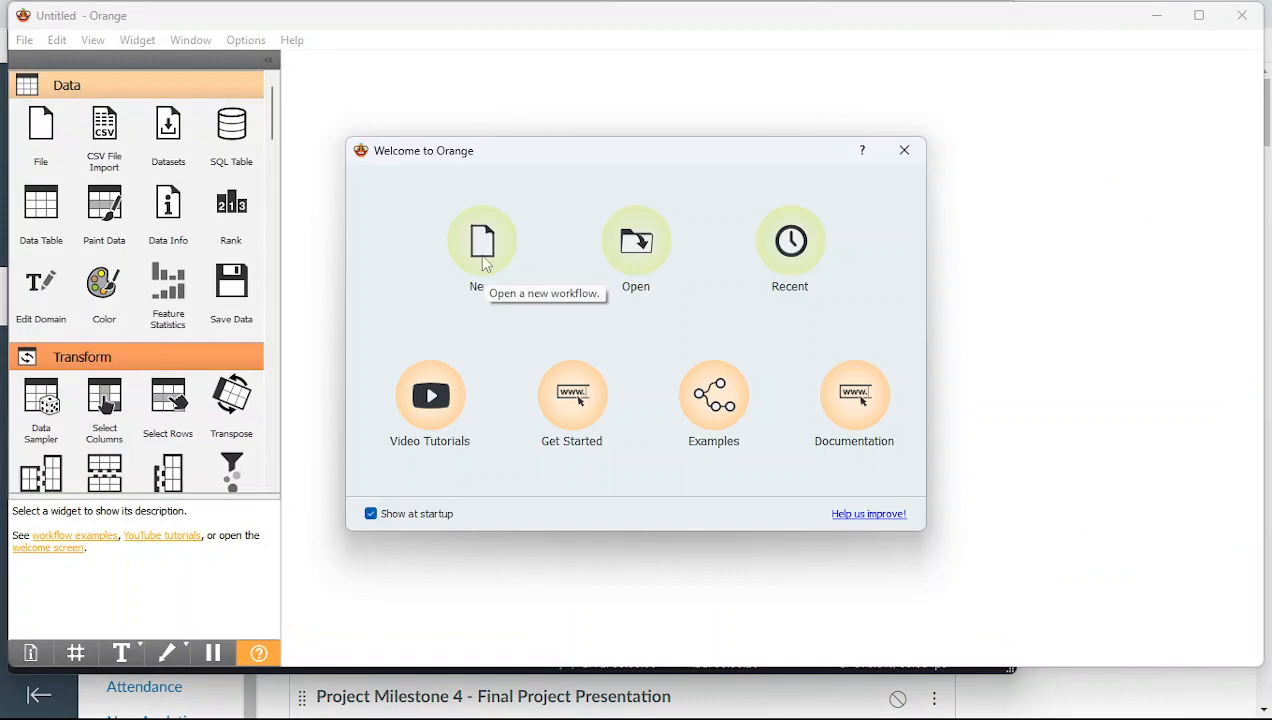
Start a new untitled workflow from Orange's Welcome dialog
{"action": "left_click", "coordinate": [485, 263]}
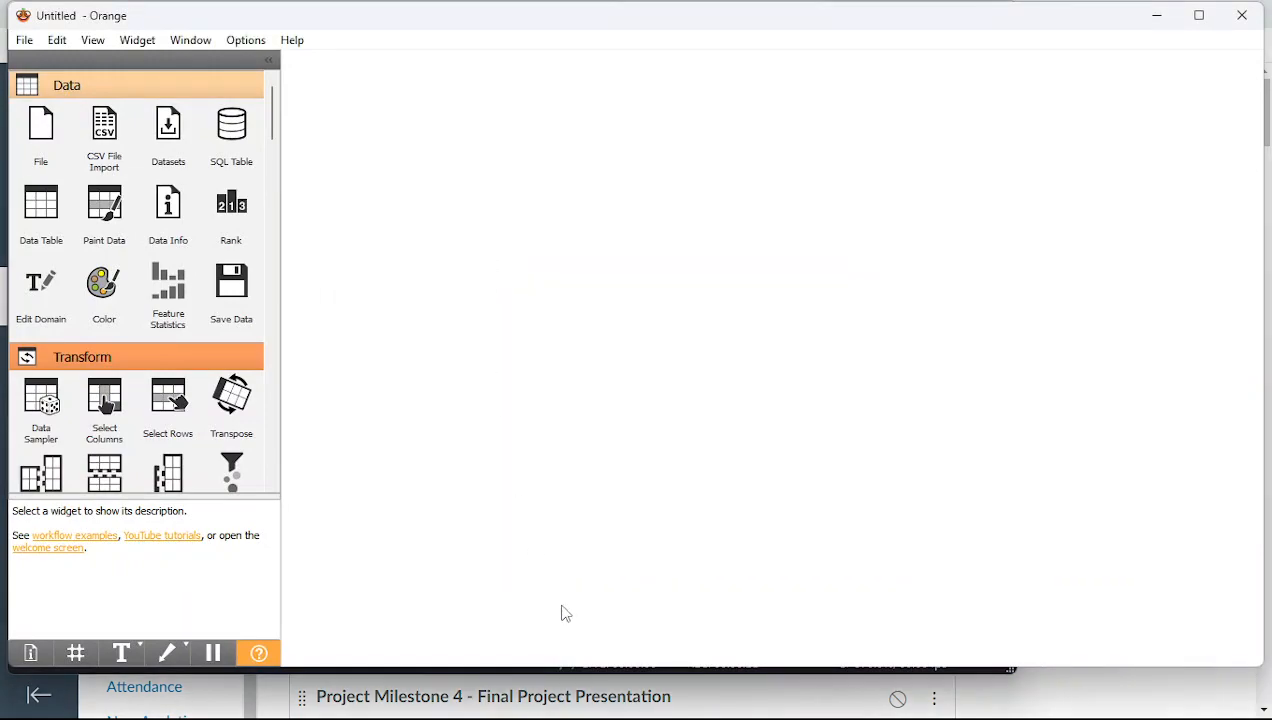
{"action": "mouse_move", "coordinate": [593, 703]}
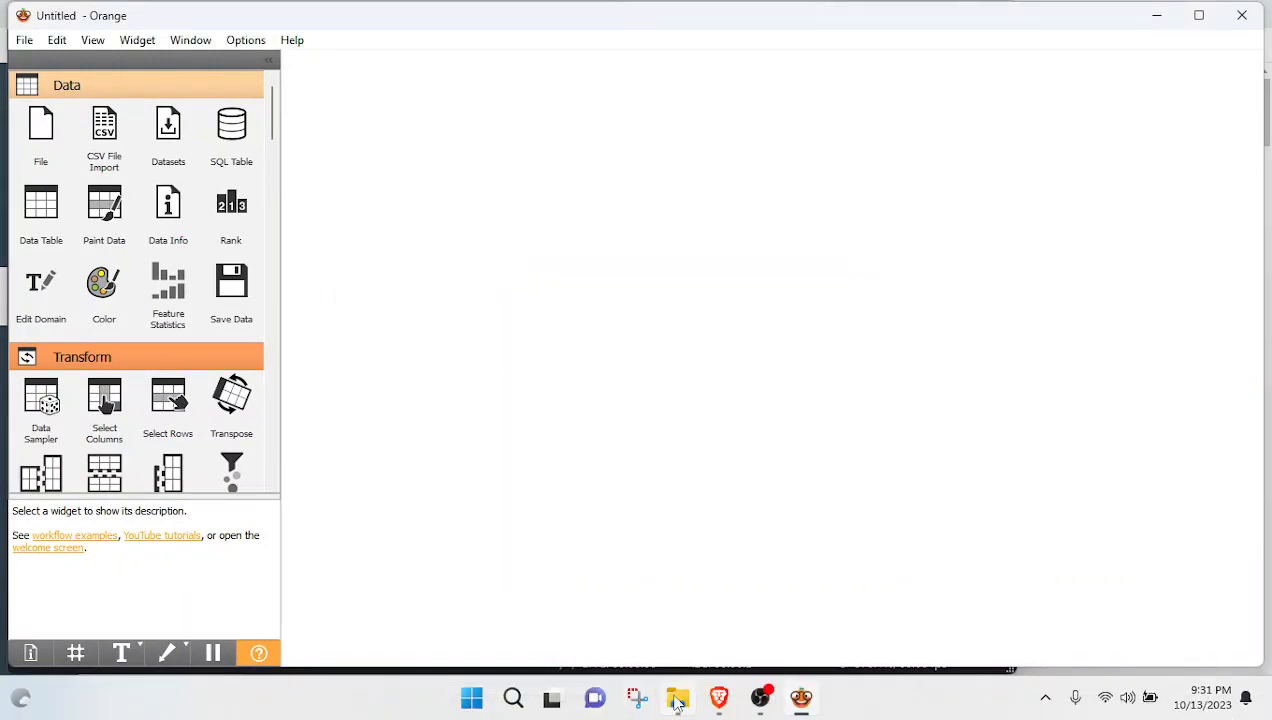
{"action": "left_click", "coordinate": [713, 705]}
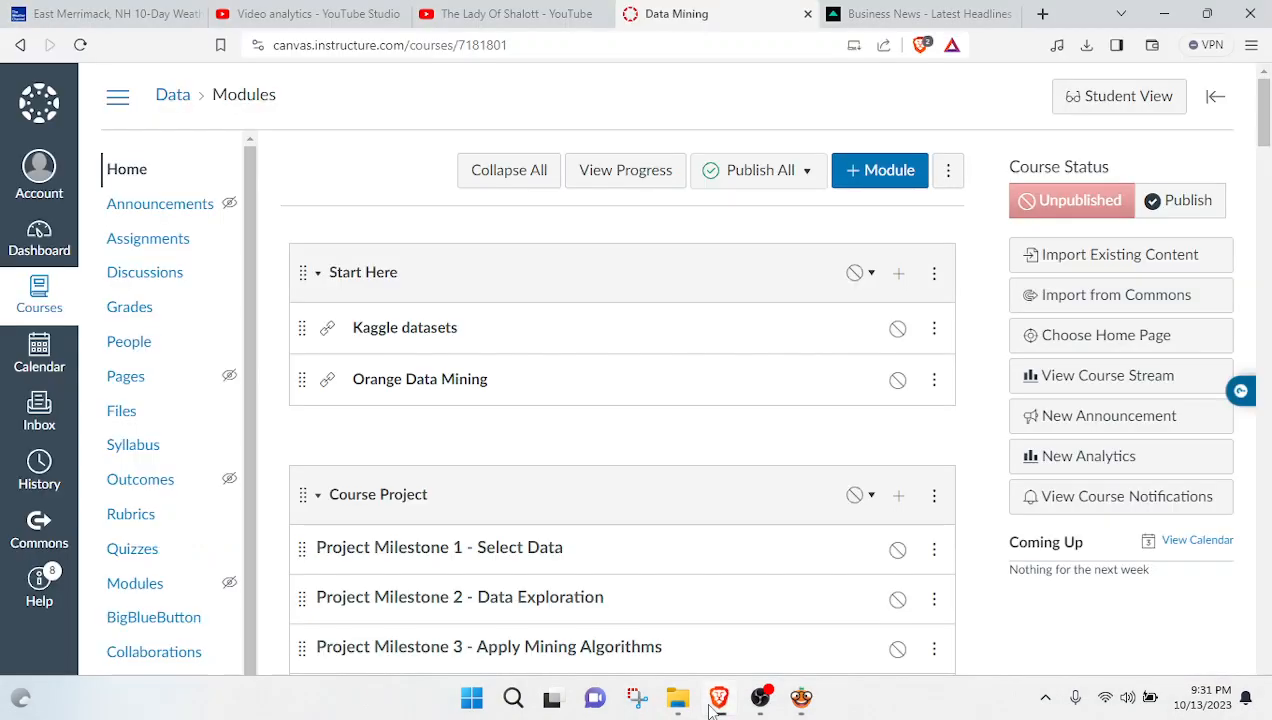
{"action": "scroll", "coordinate": [1270, 615], "scroll_direction": "down", "scroll_amount": 5}
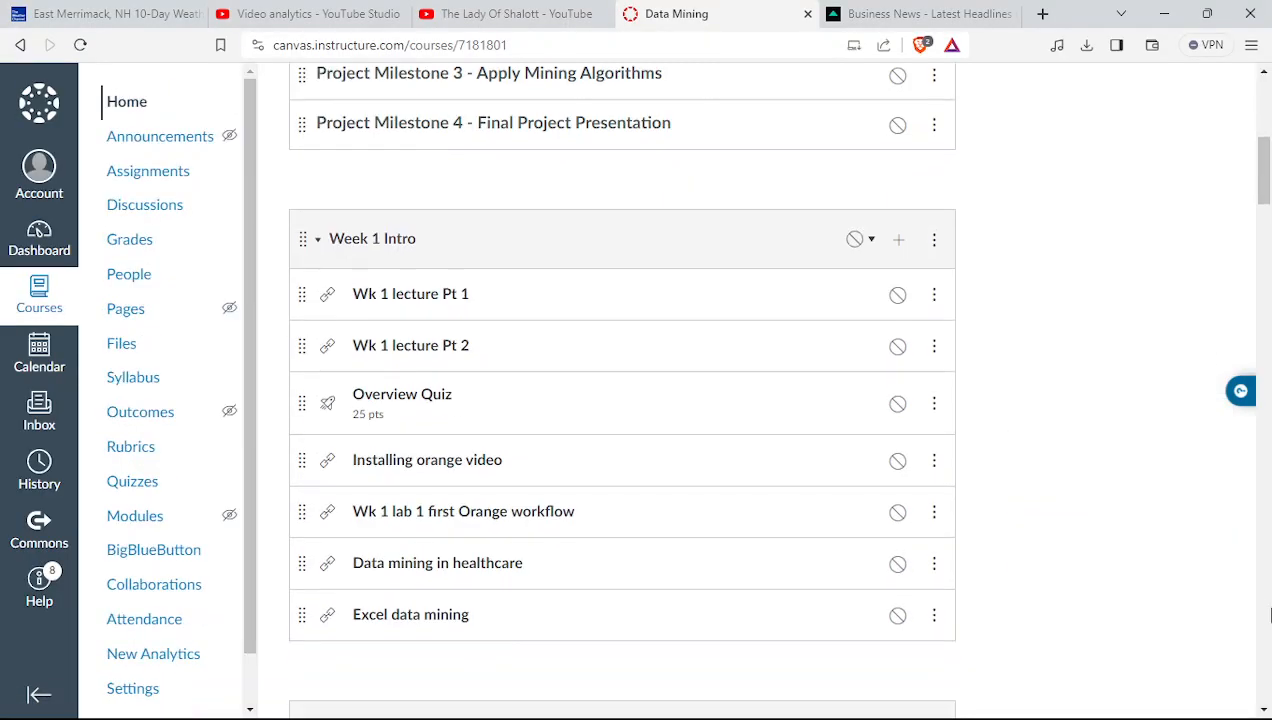
{"action": "scroll", "coordinate": [1270, 615], "scroll_direction": "down", "scroll_amount": 20}
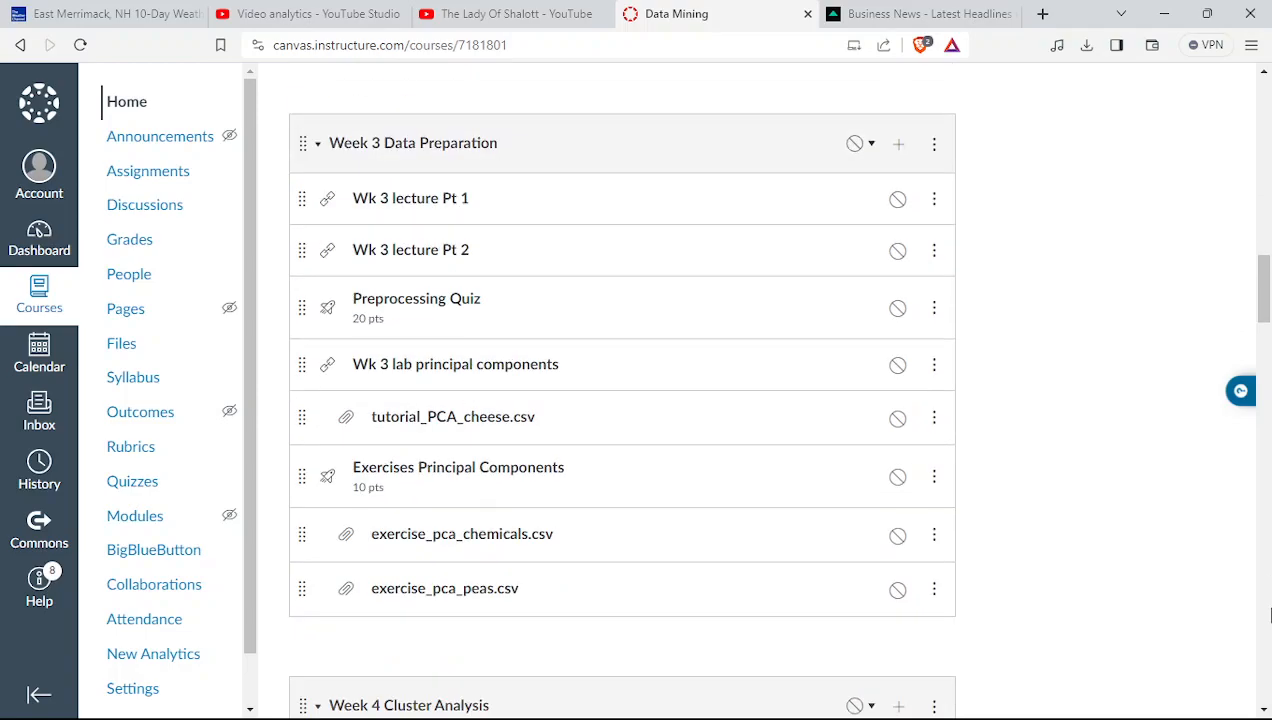
{"action": "scroll", "coordinate": [1270, 615], "scroll_direction": "down", "scroll_amount": 12}
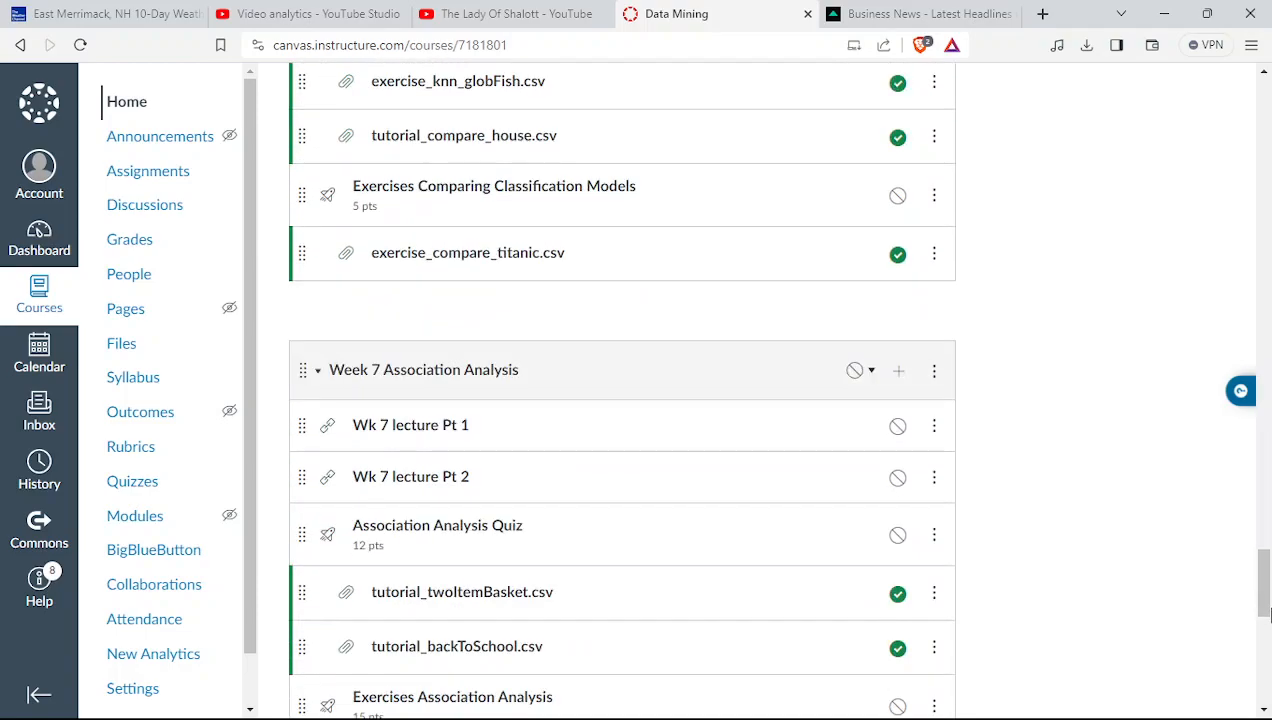
{"action": "left_click_drag", "start_coordinate": [1266, 622], "coordinate": [1266, 642]}
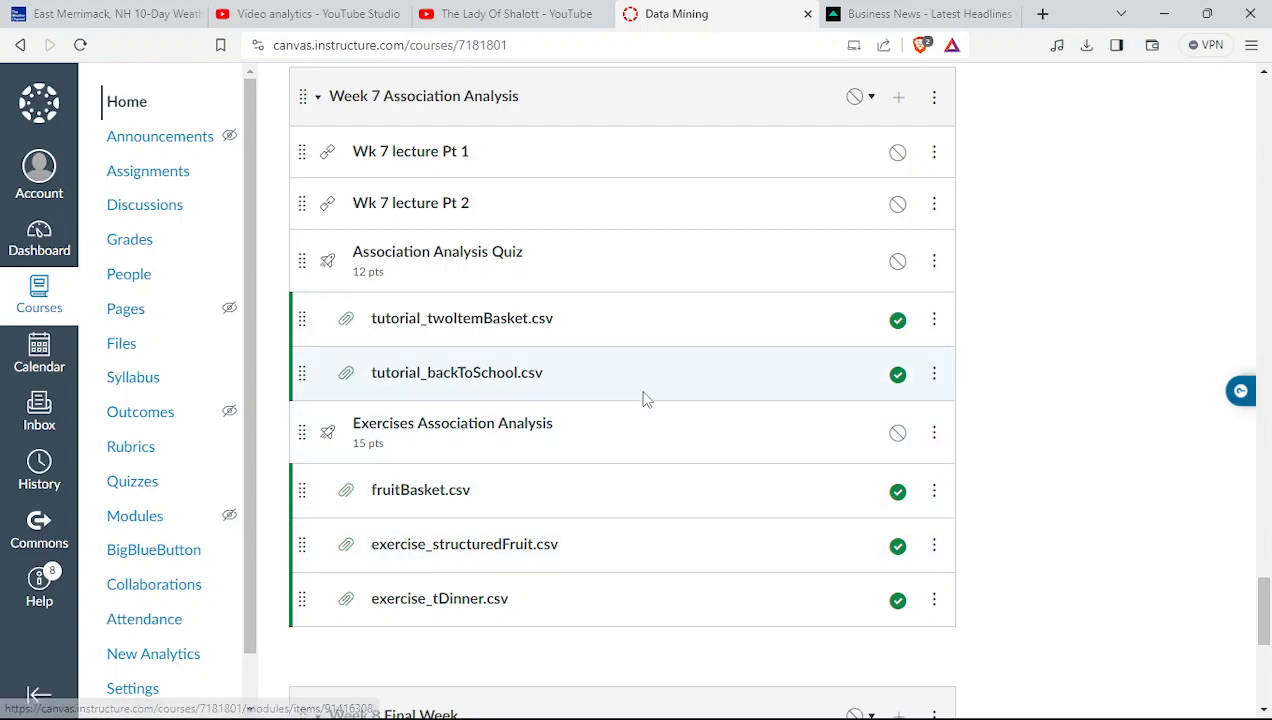
{"action": "mouse_move", "coordinate": [595, 718]}
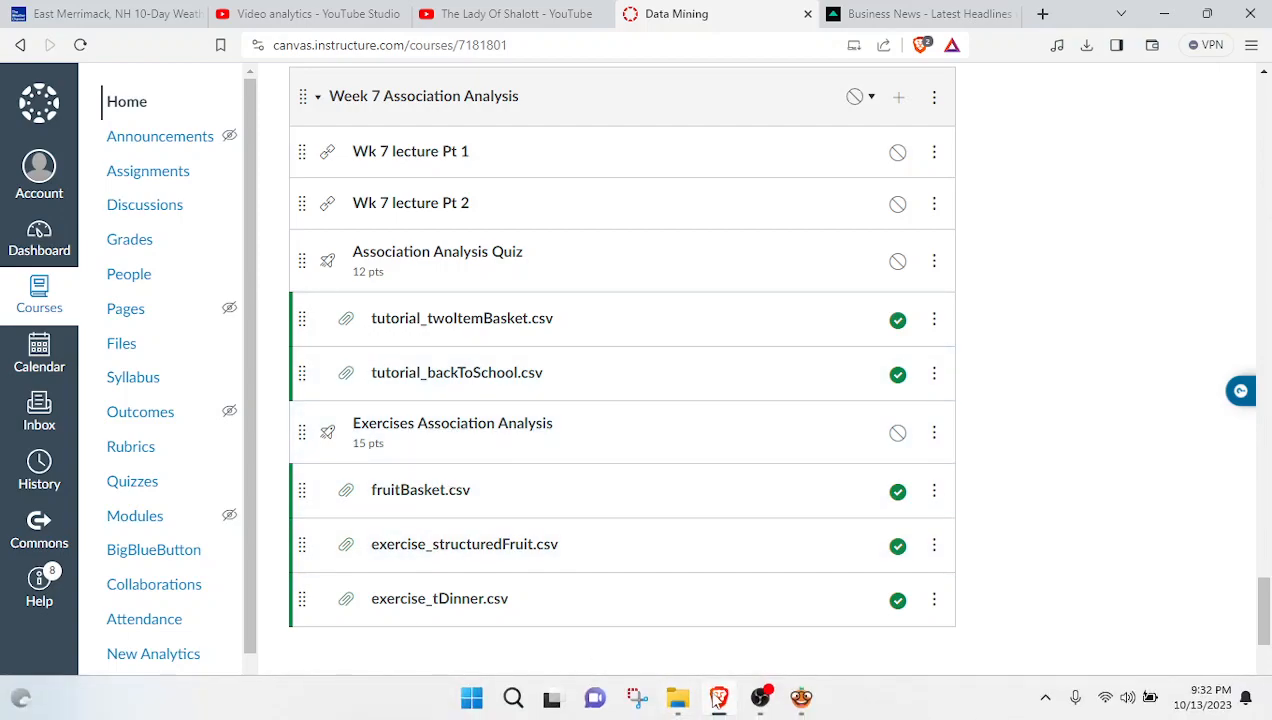
{"action": "left_click", "coordinate": [800, 699]}
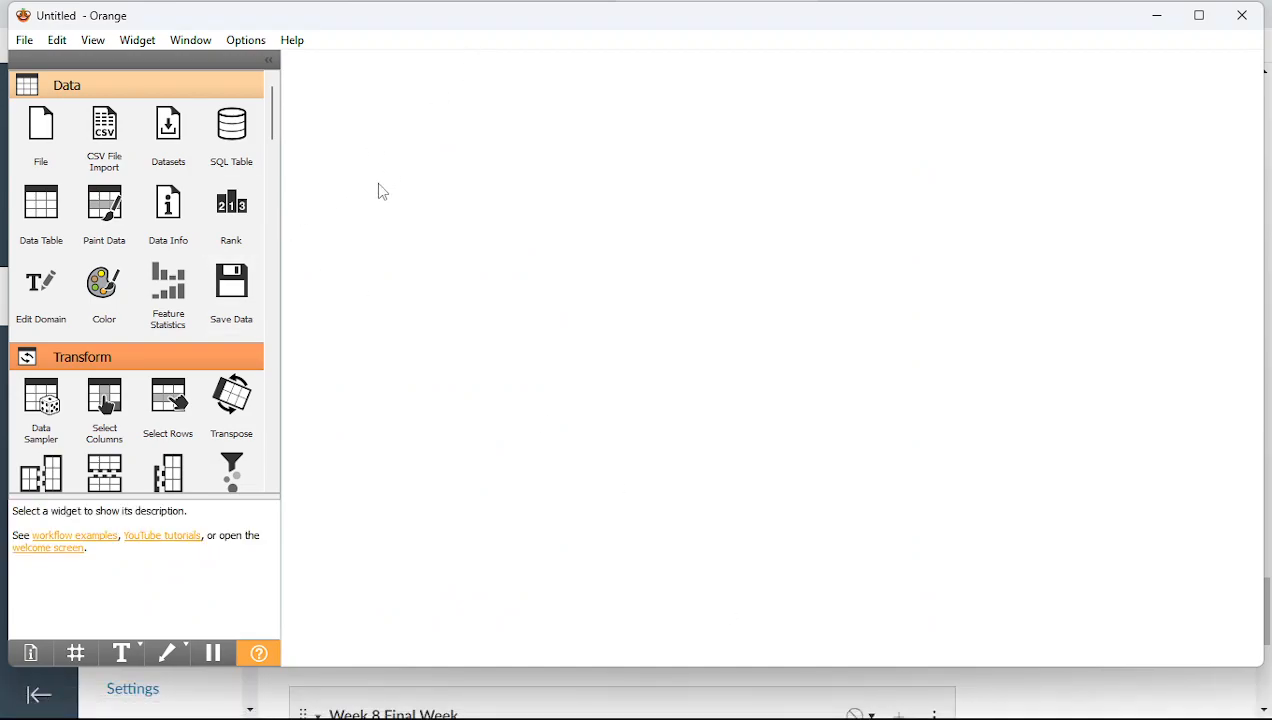
Place a CSV File Import widget and load tutorial_twoItemBasket from Mod 7 complete > Mod 7 production
{"action": "left_click", "coordinate": [108, 152]}
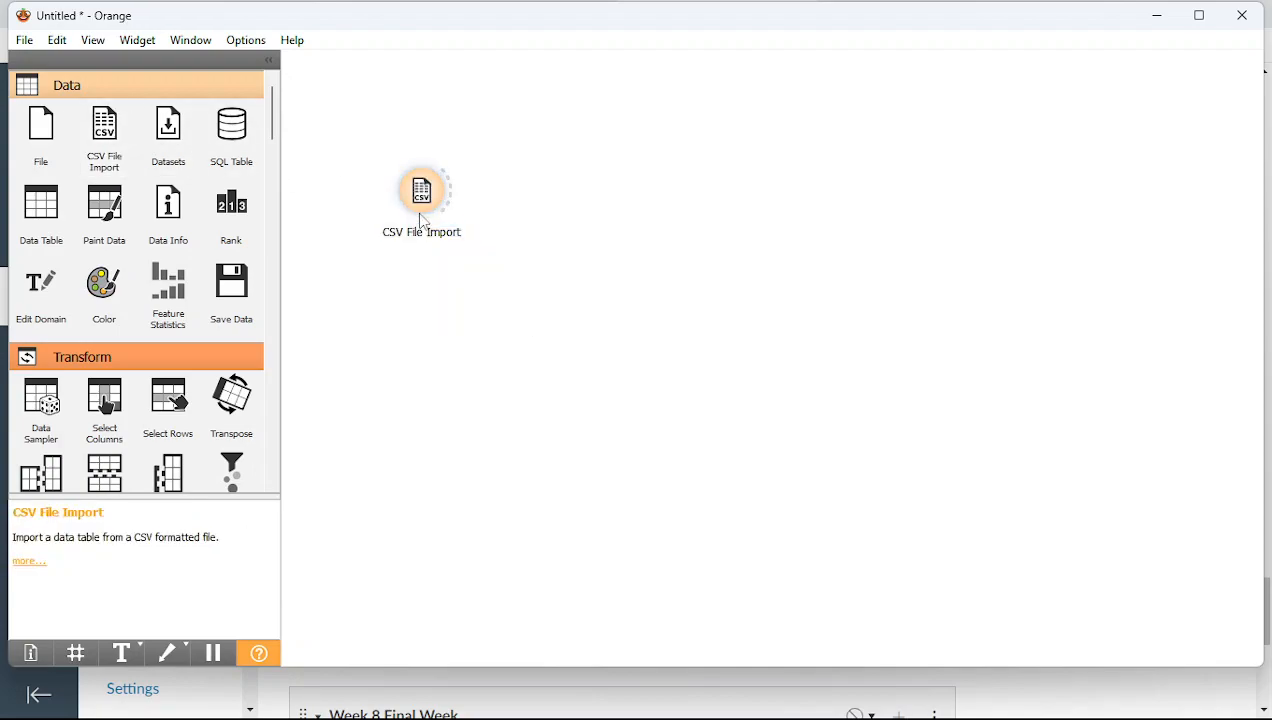
{"action": "double_click", "coordinate": [420, 210]}
{"action": "left_click", "coordinate": [755, 146]}
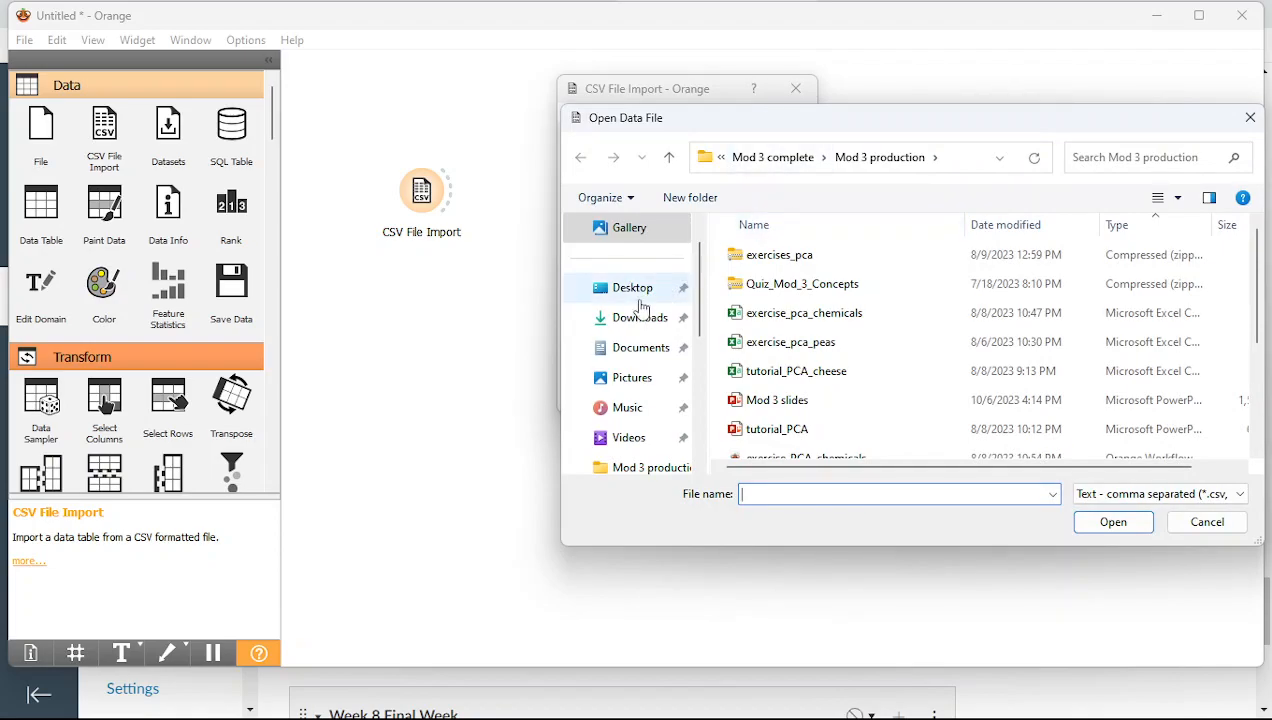
{"action": "left_click", "coordinate": [752, 160]}
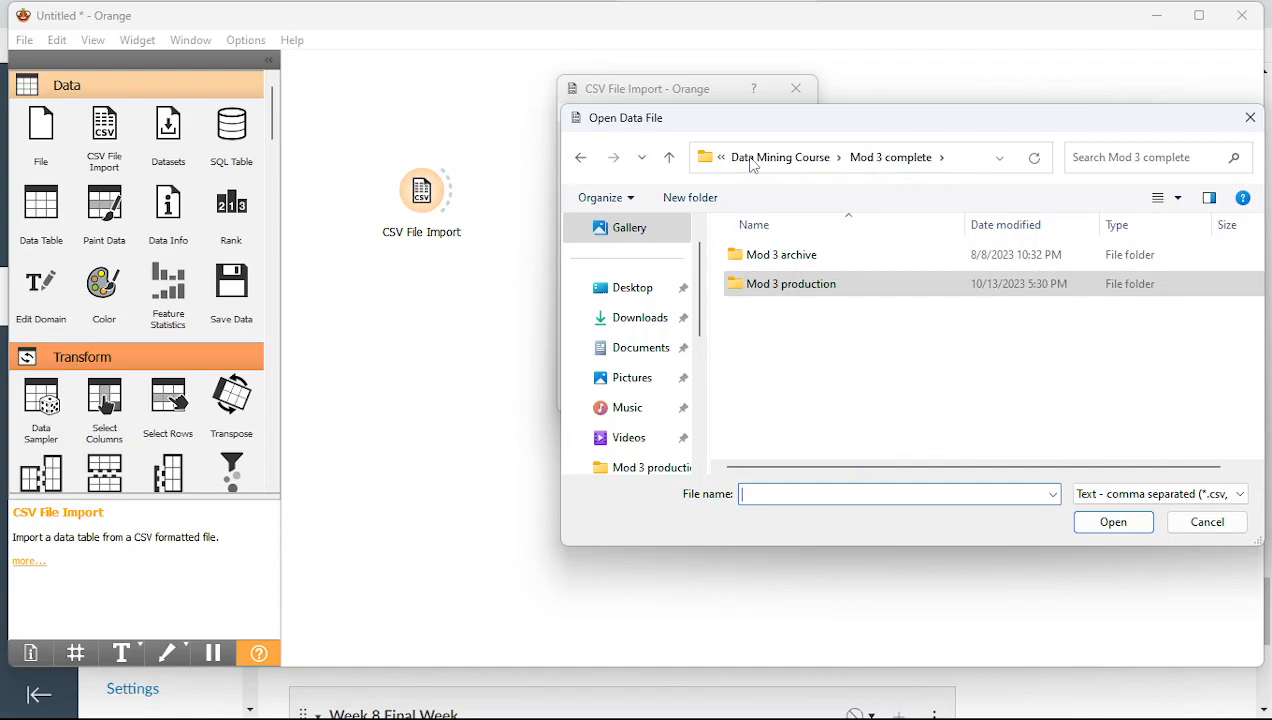
{"action": "left_click", "coordinate": [752, 160]}
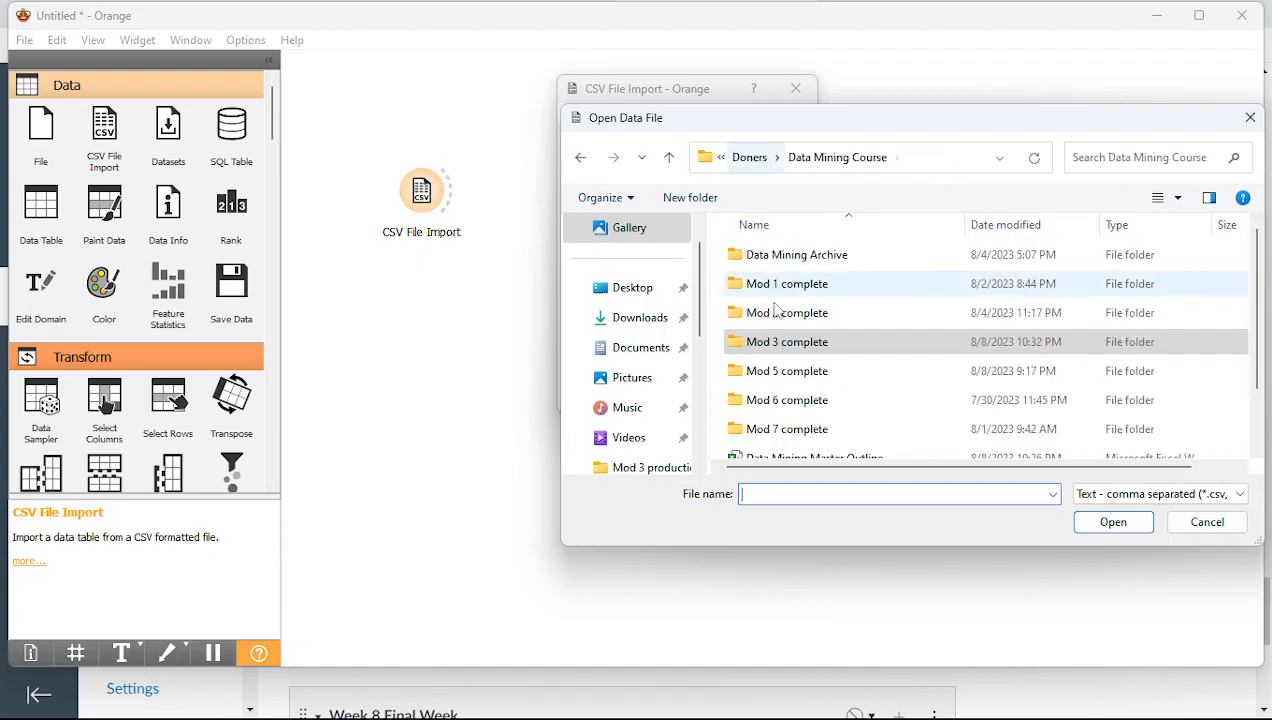
{"action": "double_click", "coordinate": [789, 430]}
{"action": "double_click", "coordinate": [792, 287]}
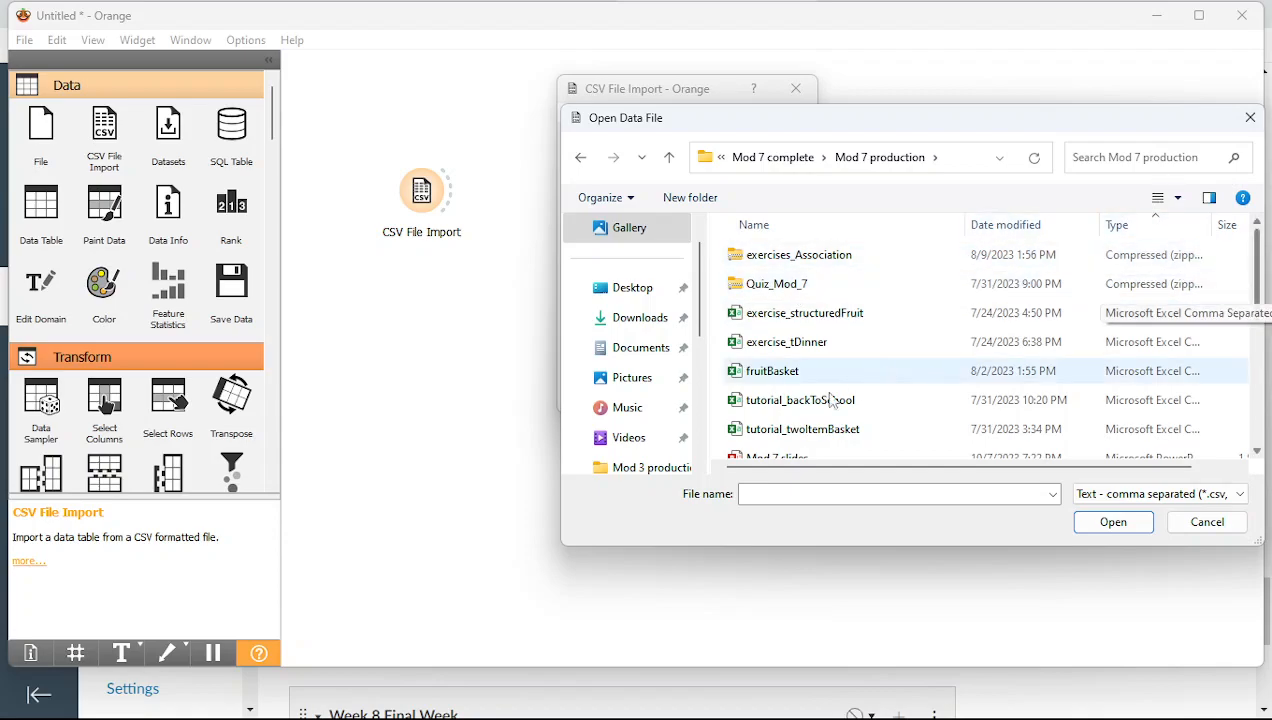
{"action": "double_click", "coordinate": [826, 437]}
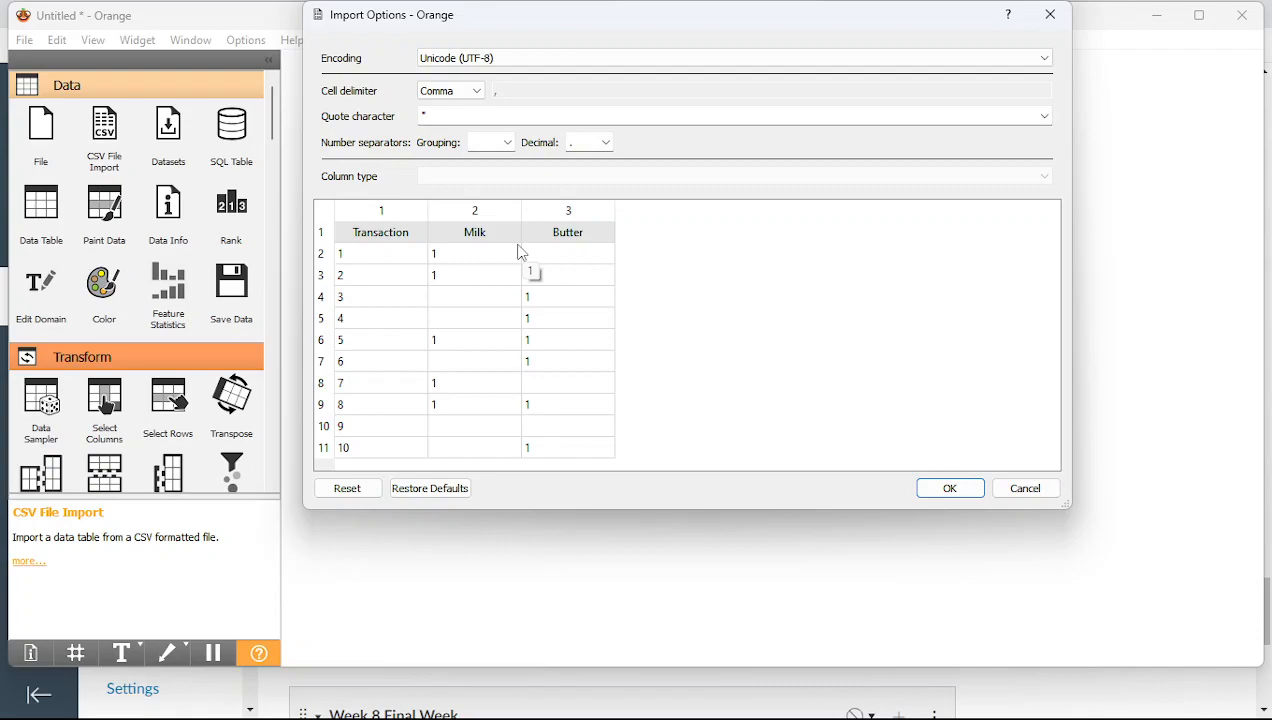
In Import Options, set Transaction to Ignore and Milk and Butter to Categorical, then apply
{"action": "left_click", "coordinate": [359, 209]}
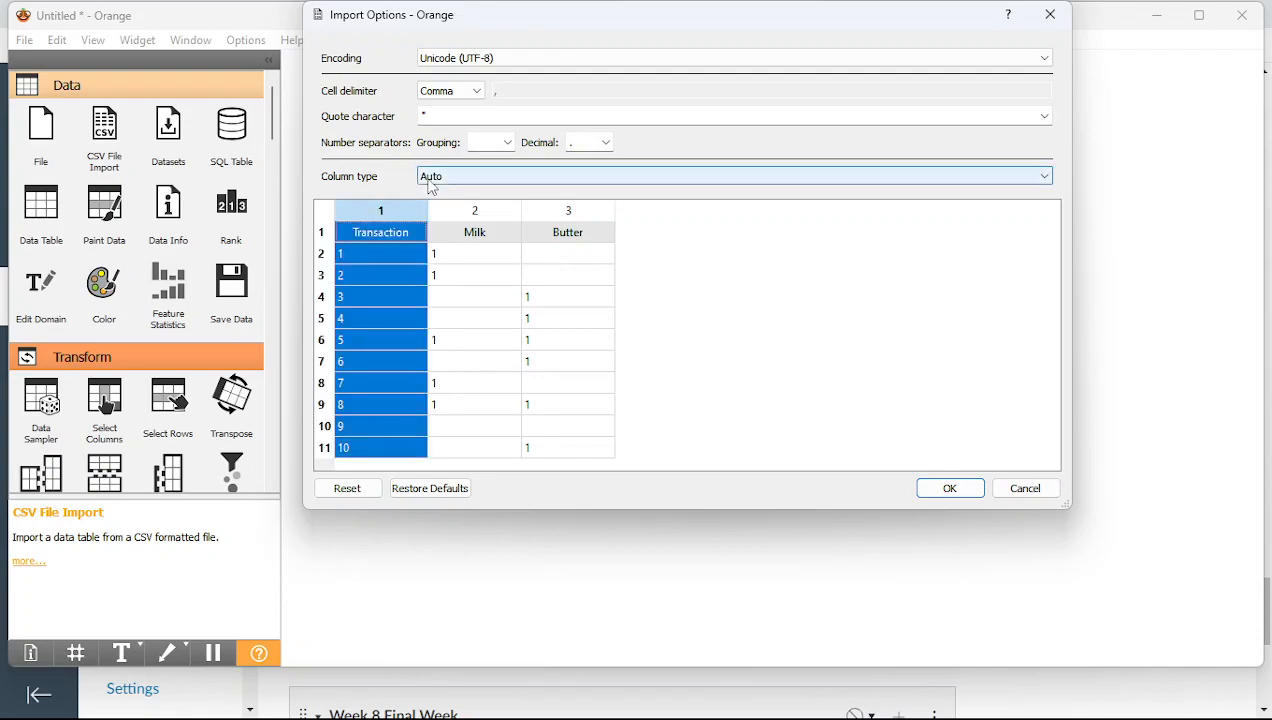
{"action": "left_click", "coordinate": [432, 187]}
{"action": "left_click", "coordinate": [432, 254]}
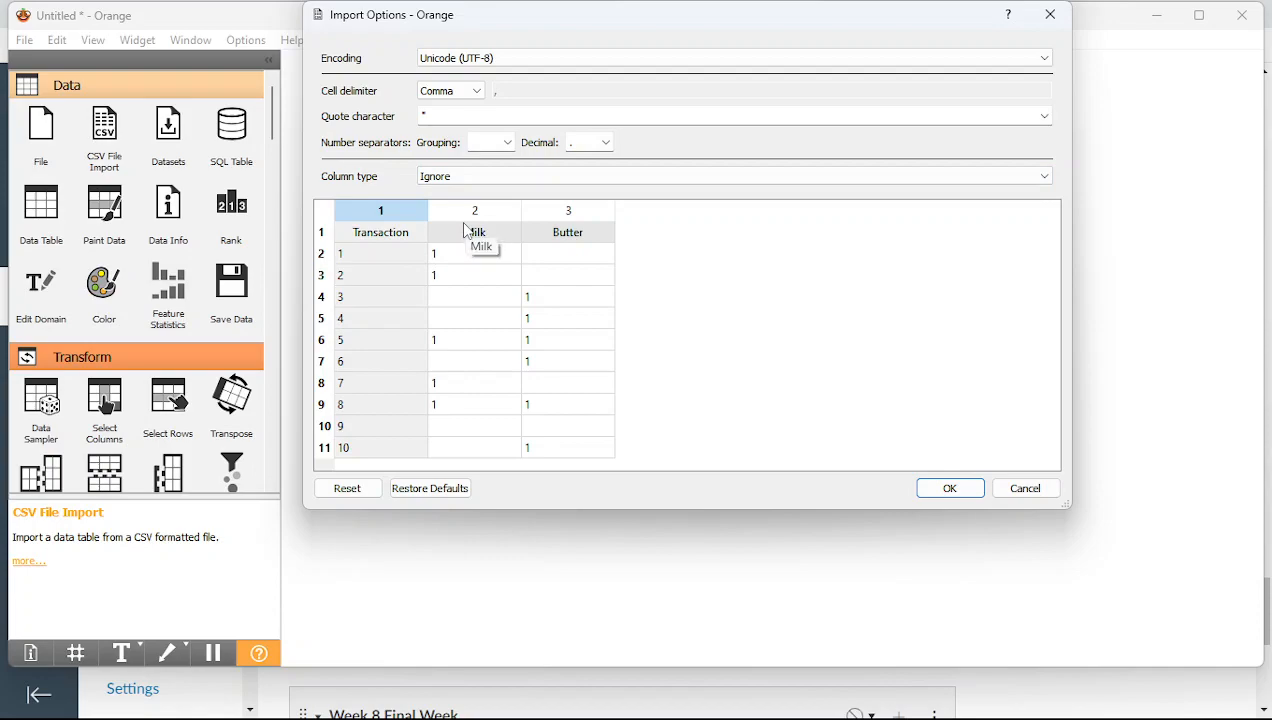
{"action": "left_click_drag", "start_coordinate": [471, 210], "coordinate": [553, 212]}
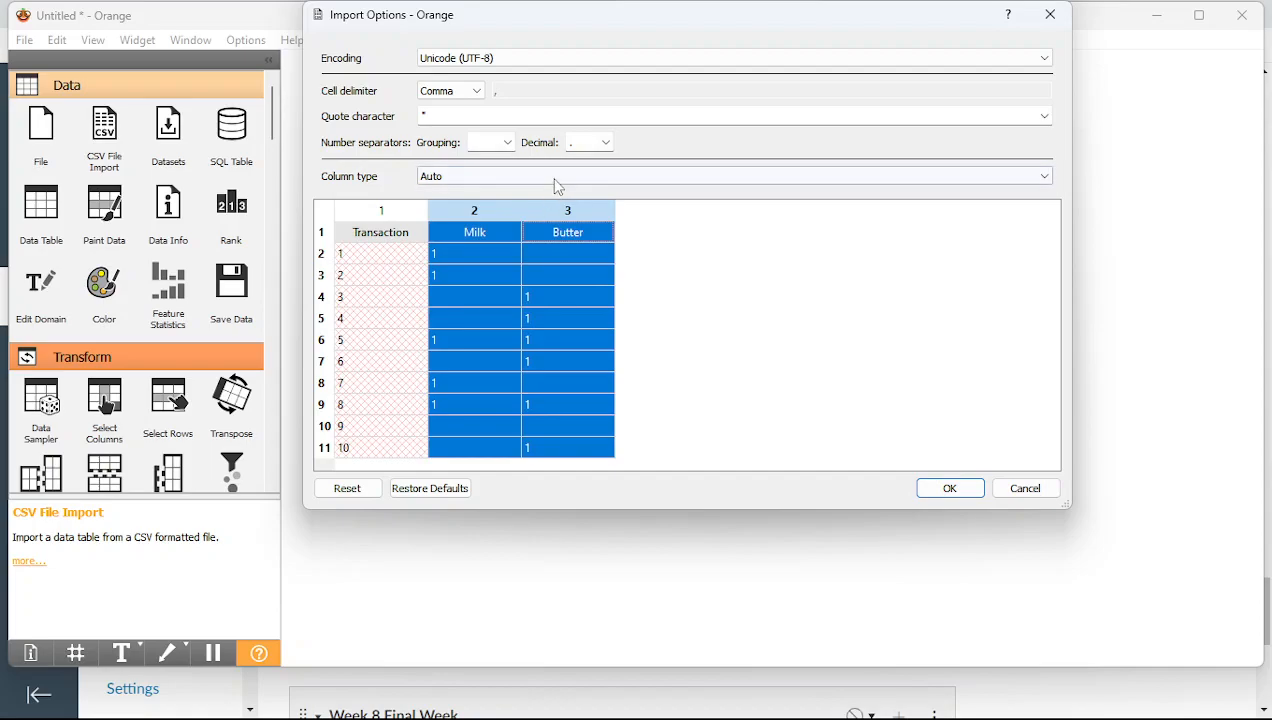
{"action": "left_click", "coordinate": [556, 177]}
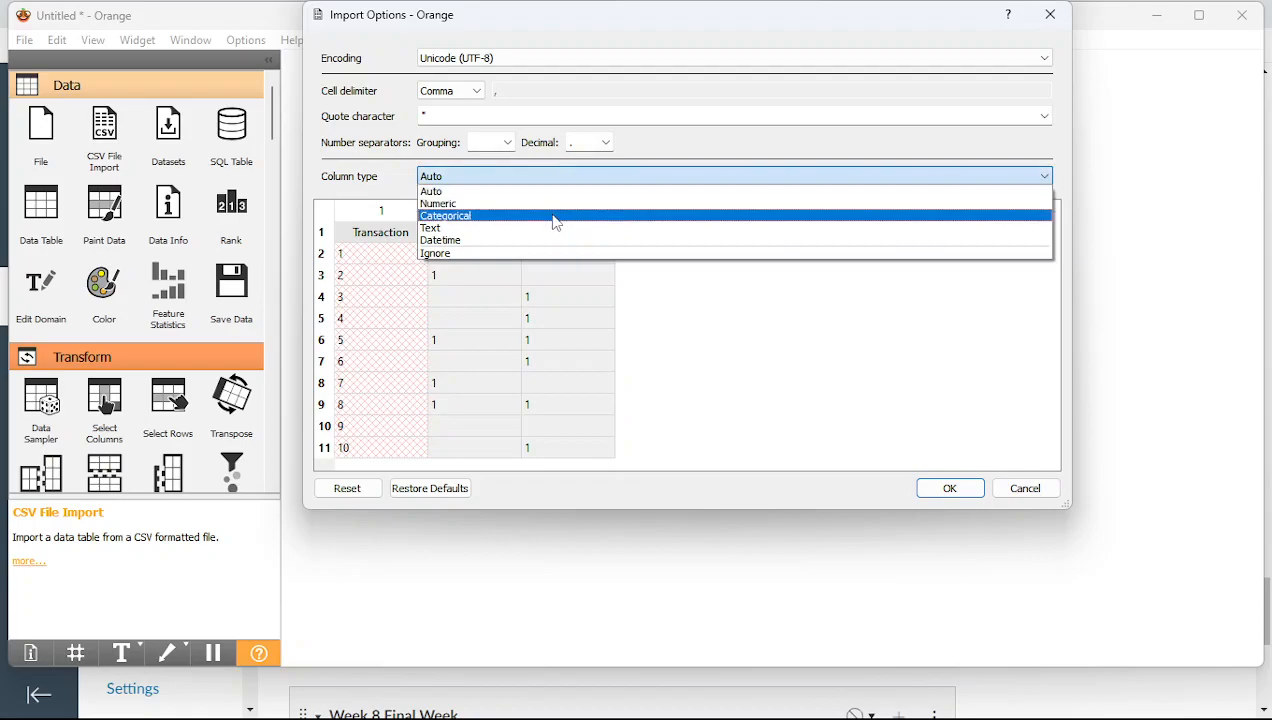
{"action": "left_click", "coordinate": [556, 222]}
{"action": "left_click", "coordinate": [455, 246]}
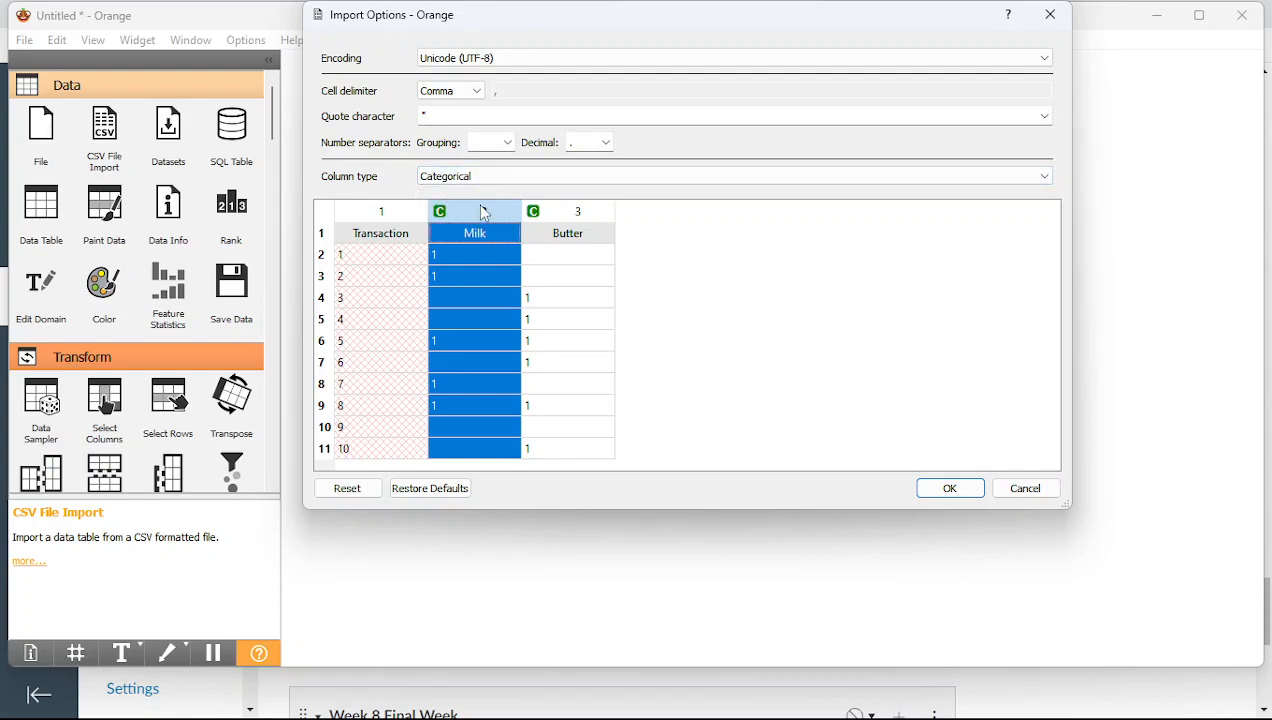
{"action": "left_click", "coordinate": [950, 489]}
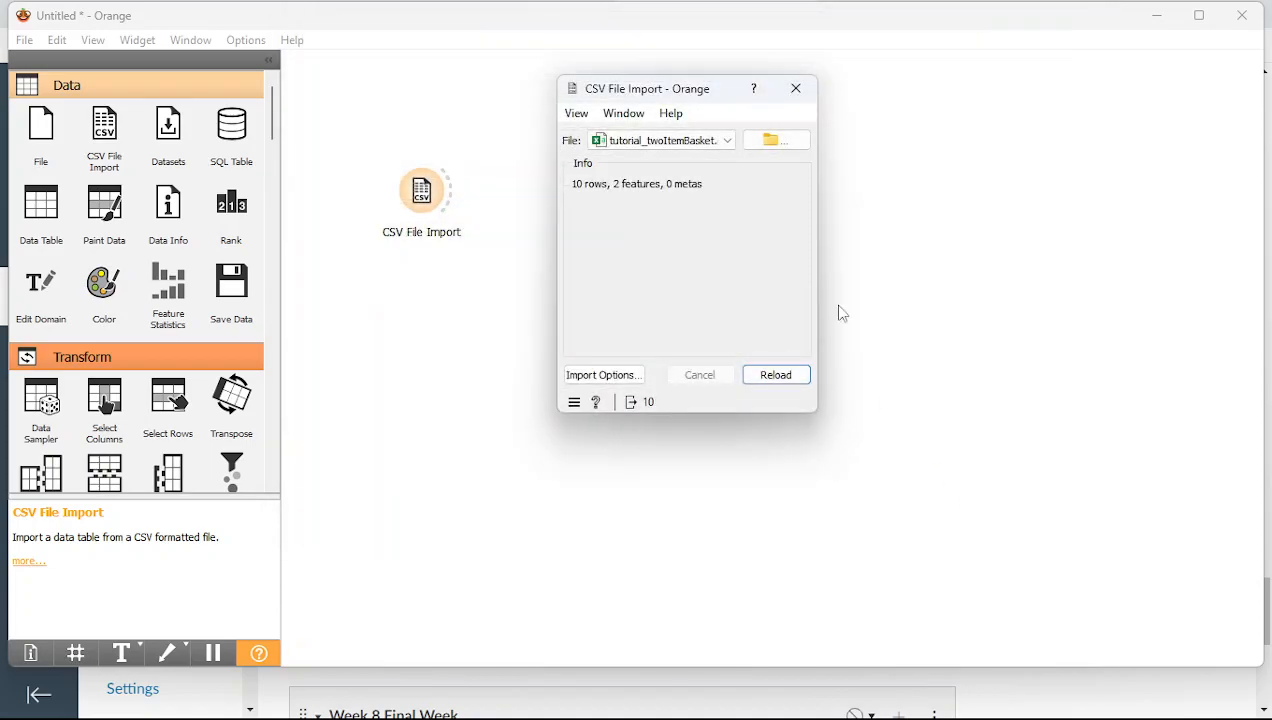
Close the CSV File Import window and scroll the toolbox down to the Associate widgets
{"action": "left_click", "coordinate": [796, 89]}
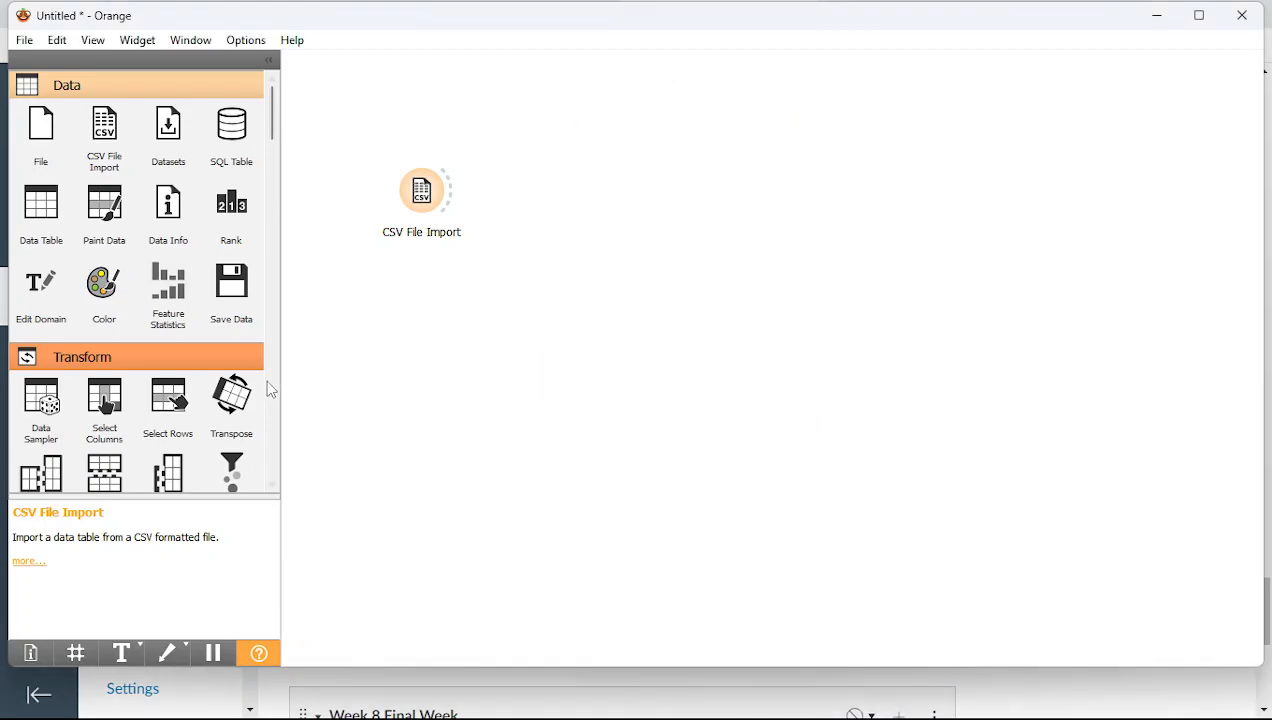
{"action": "scroll", "coordinate": [270, 390], "scroll_direction": "down", "scroll_amount": 5}
{"action": "scroll", "coordinate": [272, 405], "scroll_direction": "down", "scroll_amount": 15}
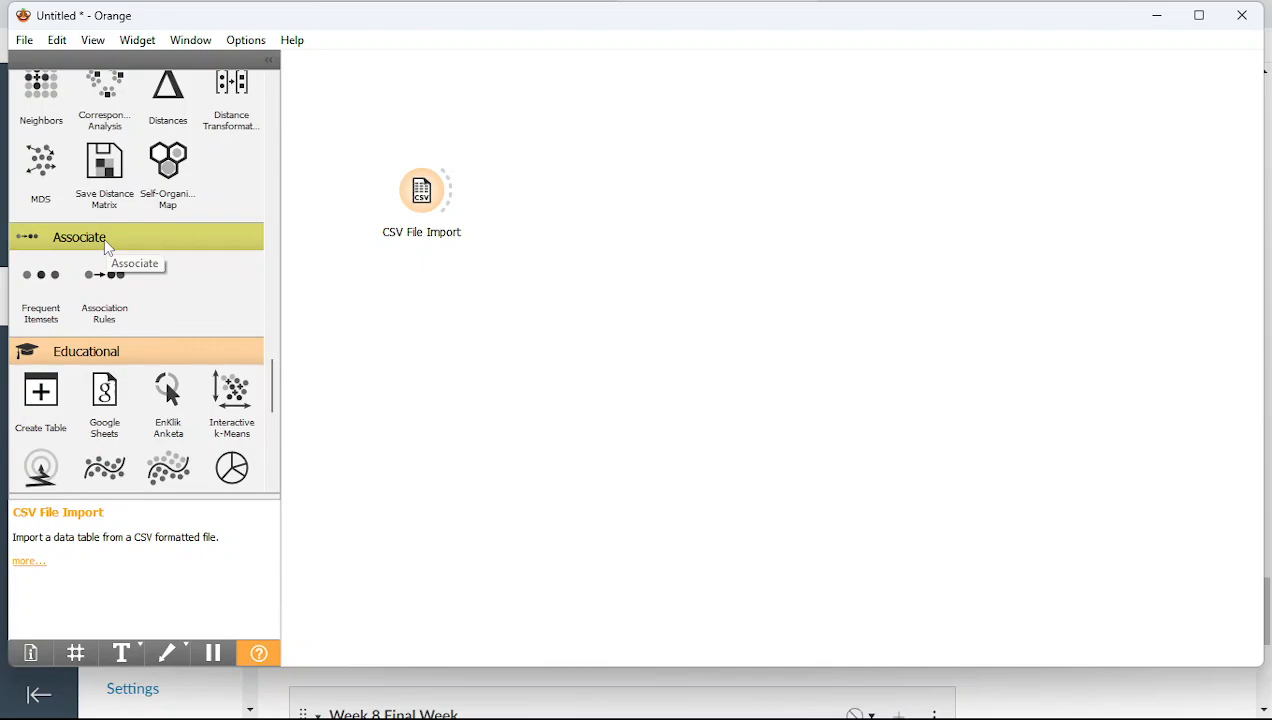
Confirm in Options > Add-ons that the Associate add-on is installed
{"action": "left_click", "coordinate": [244, 40]}
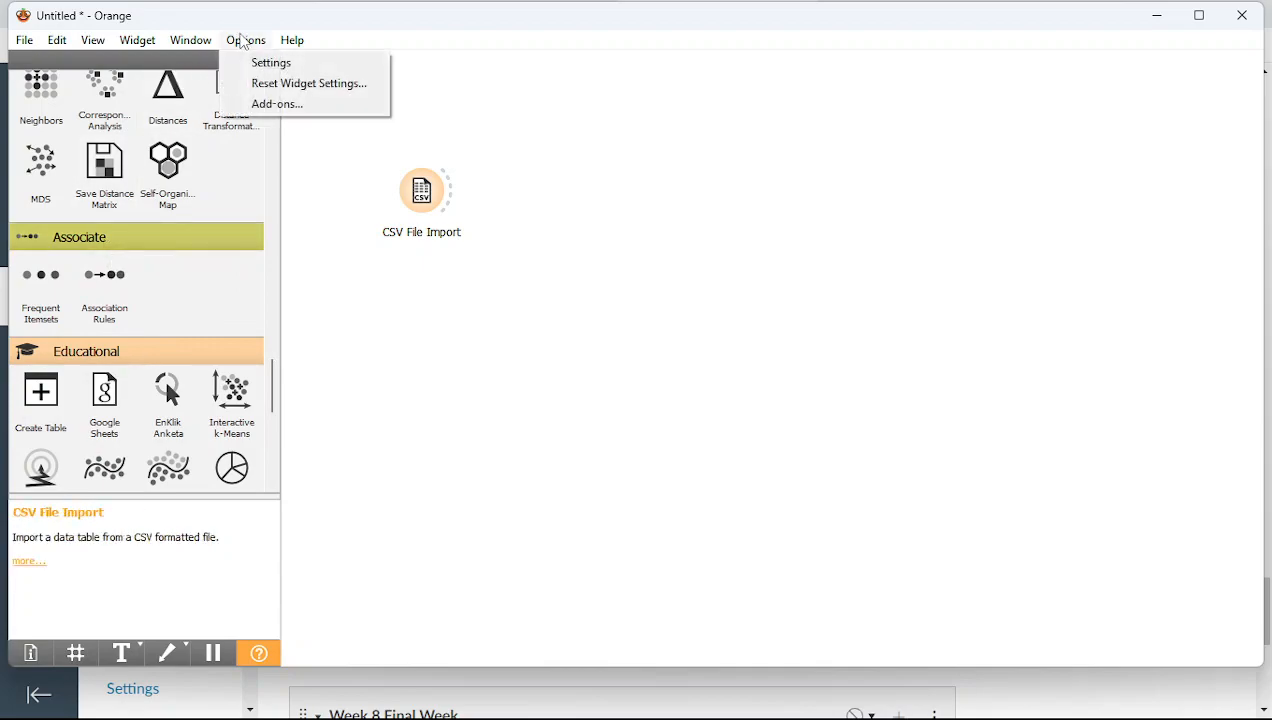
{"action": "left_click", "coordinate": [259, 104]}
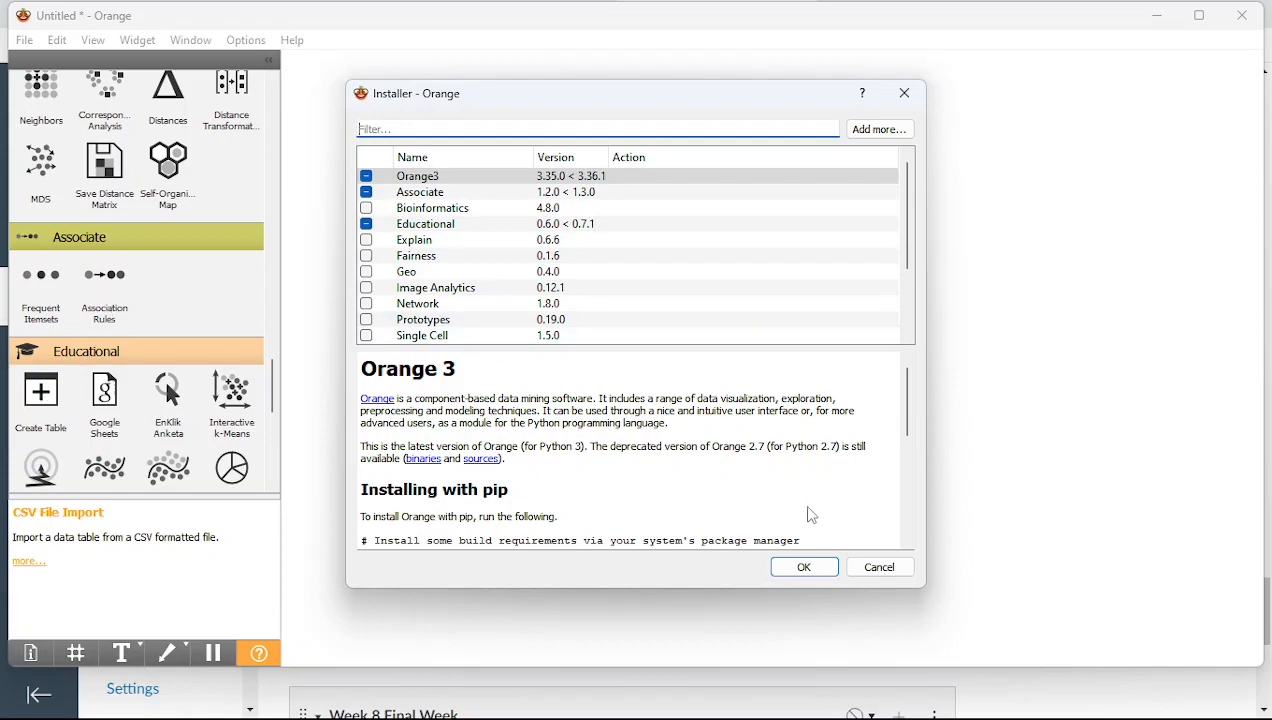
{"action": "left_click", "coordinate": [810, 570]}
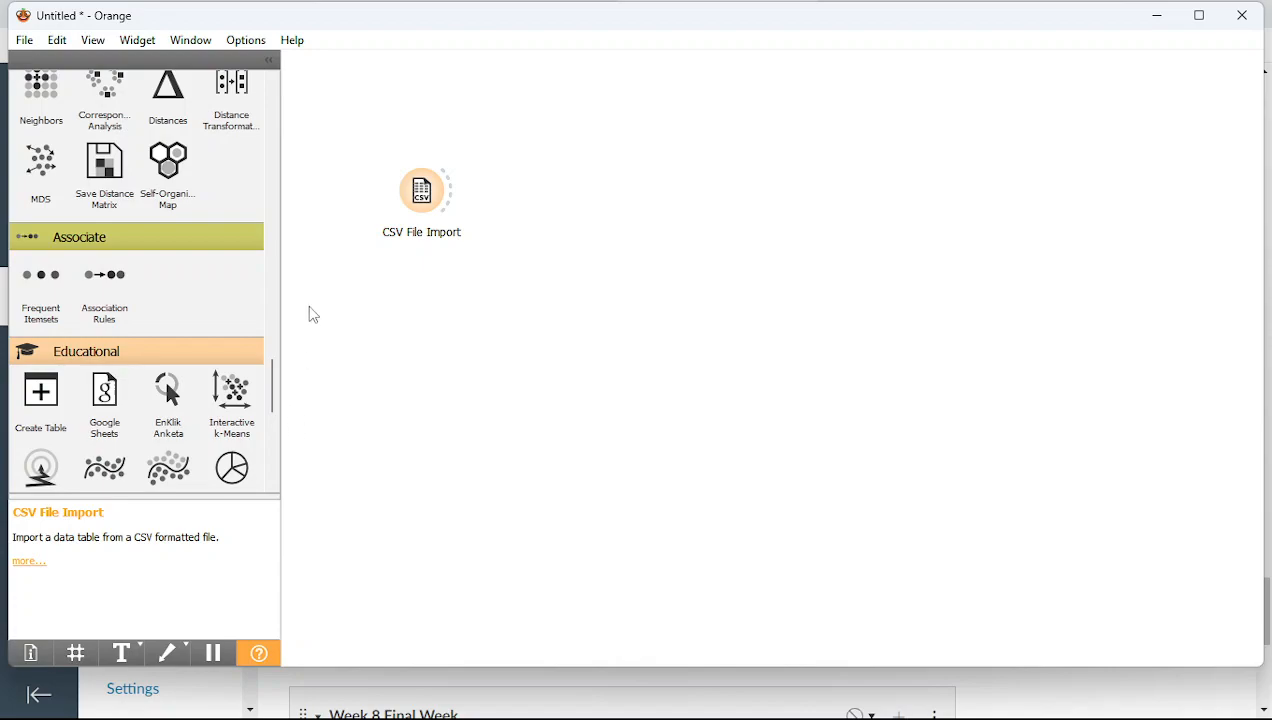
Add a Frequent Itemsets widget fed by CSV File Import
{"action": "left_click_drag", "start_coordinate": [54, 298], "coordinate": [557, 181]}
{"action": "left_click_drag", "start_coordinate": [449, 192], "coordinate": [533, 203]}
{"action": "double_click", "coordinate": [558, 197]}
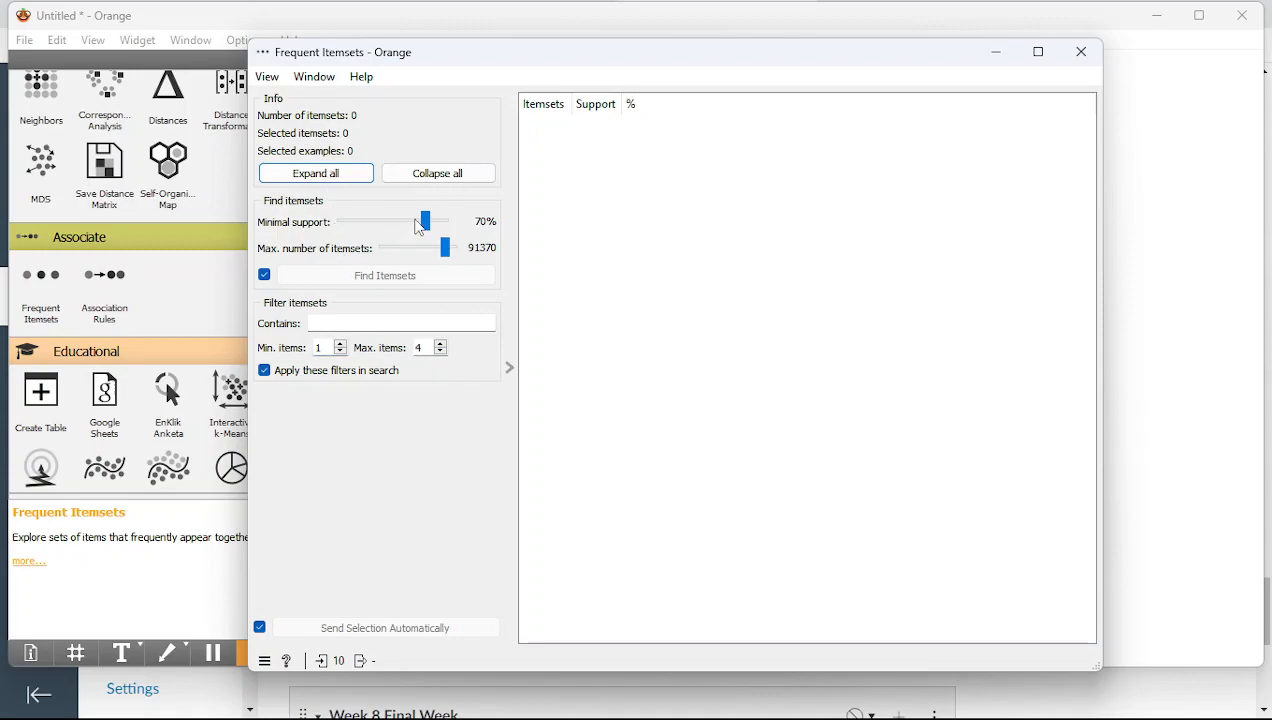
Set minimal support to 0.0001% and maximum itemsets to 10000, then move the window aside
{"action": "left_click_drag", "start_coordinate": [426, 222], "coordinate": [340, 226]}
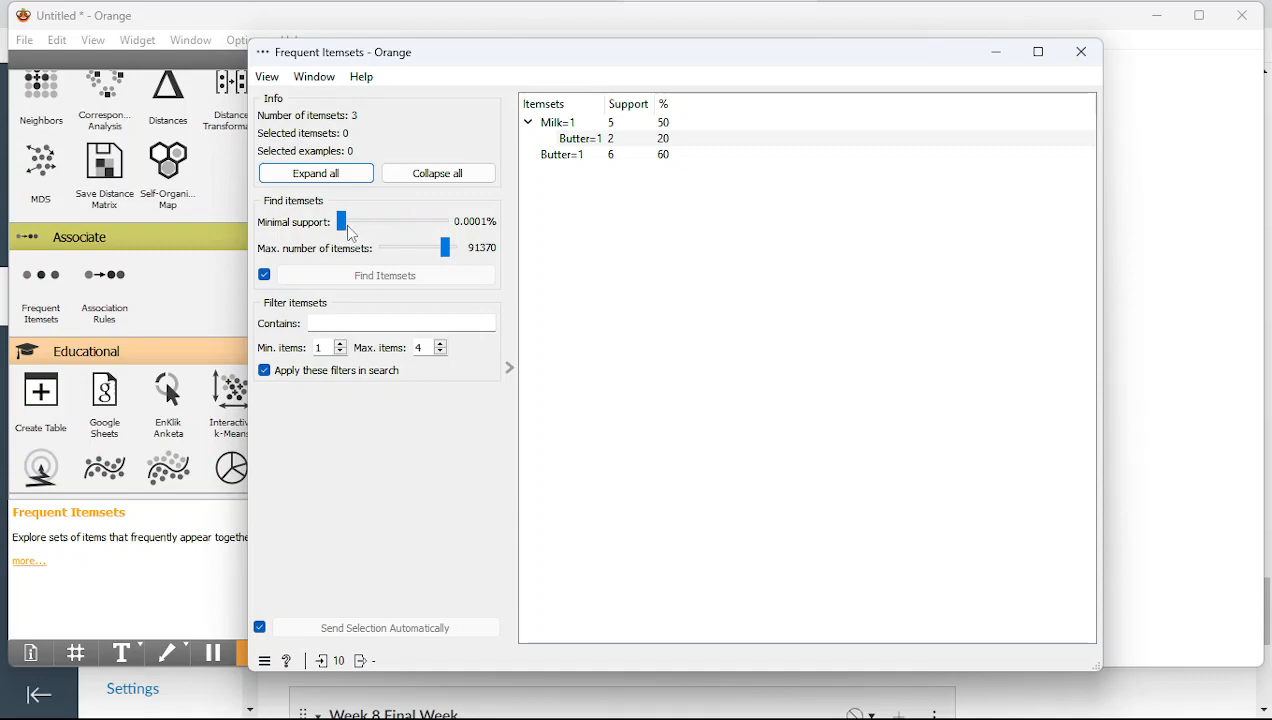
{"action": "left_click_drag", "start_coordinate": [348, 233], "coordinate": [429, 228]}
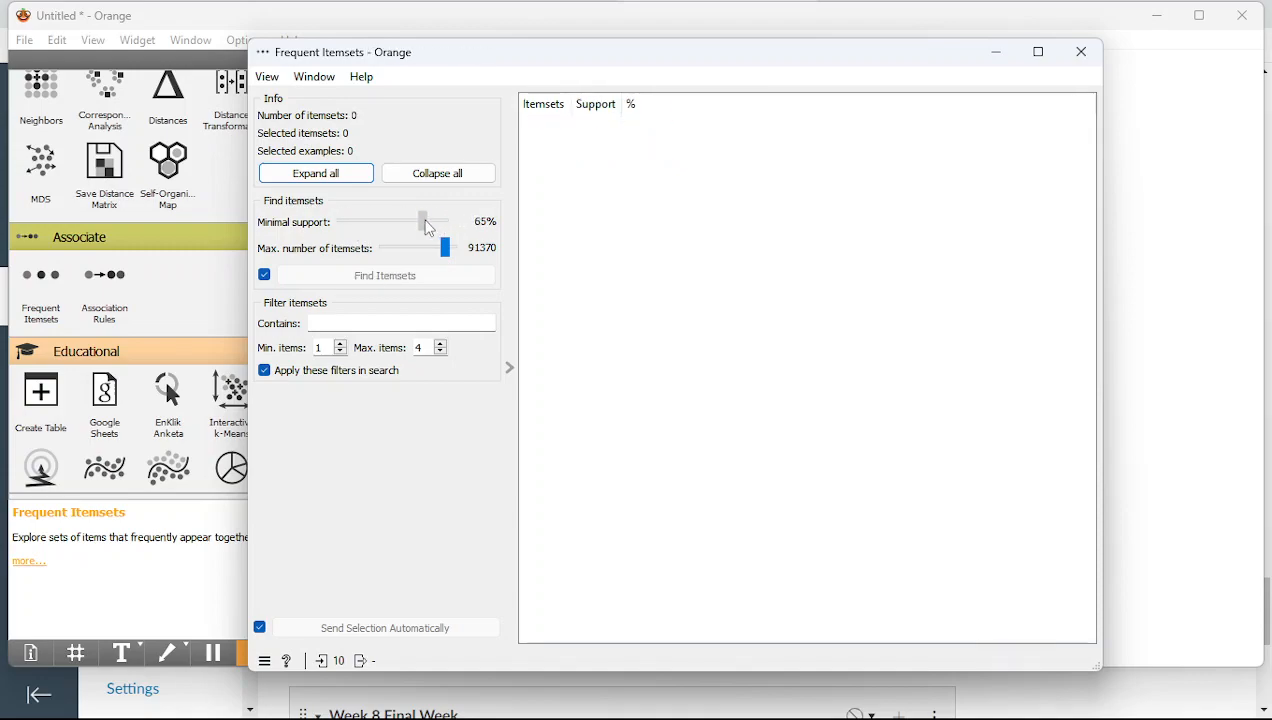
{"action": "left_click_drag", "start_coordinate": [430, 228], "coordinate": [337, 223]}
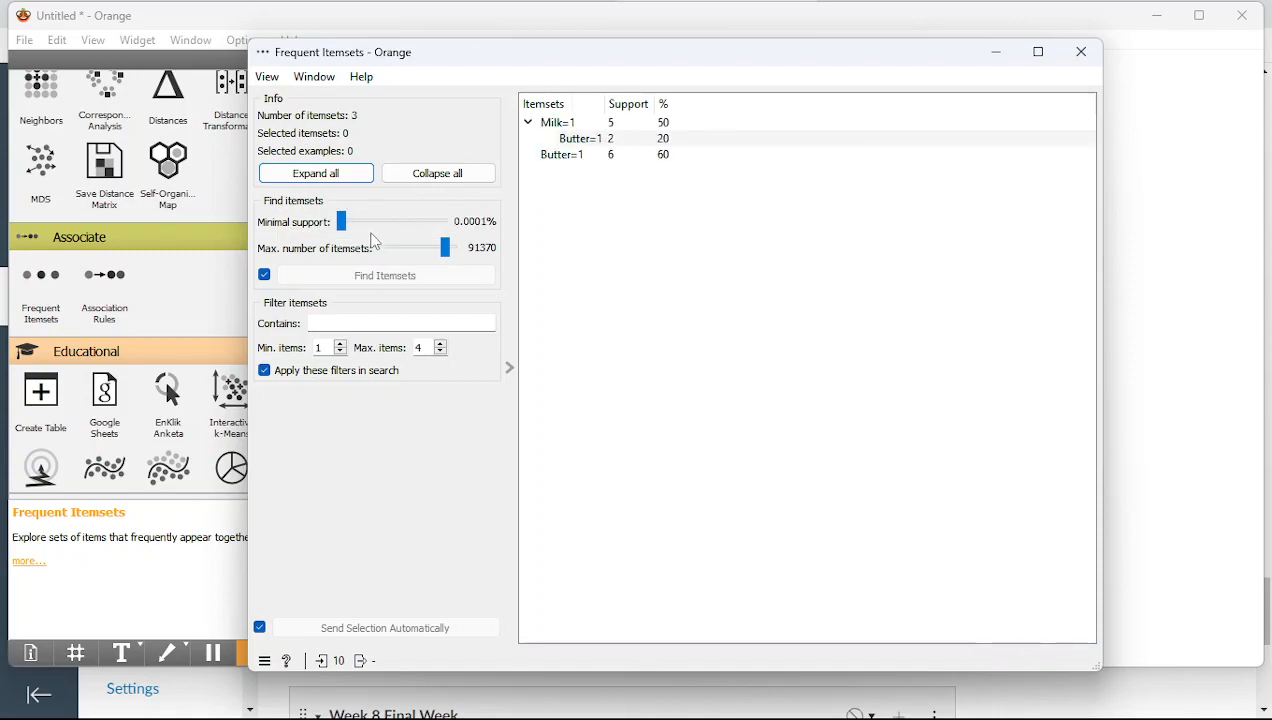
{"action": "left_click_drag", "start_coordinate": [449, 249], "coordinate": [352, 246]}
{"action": "left_click_drag", "start_coordinate": [535, 71], "coordinate": [826, 168]}
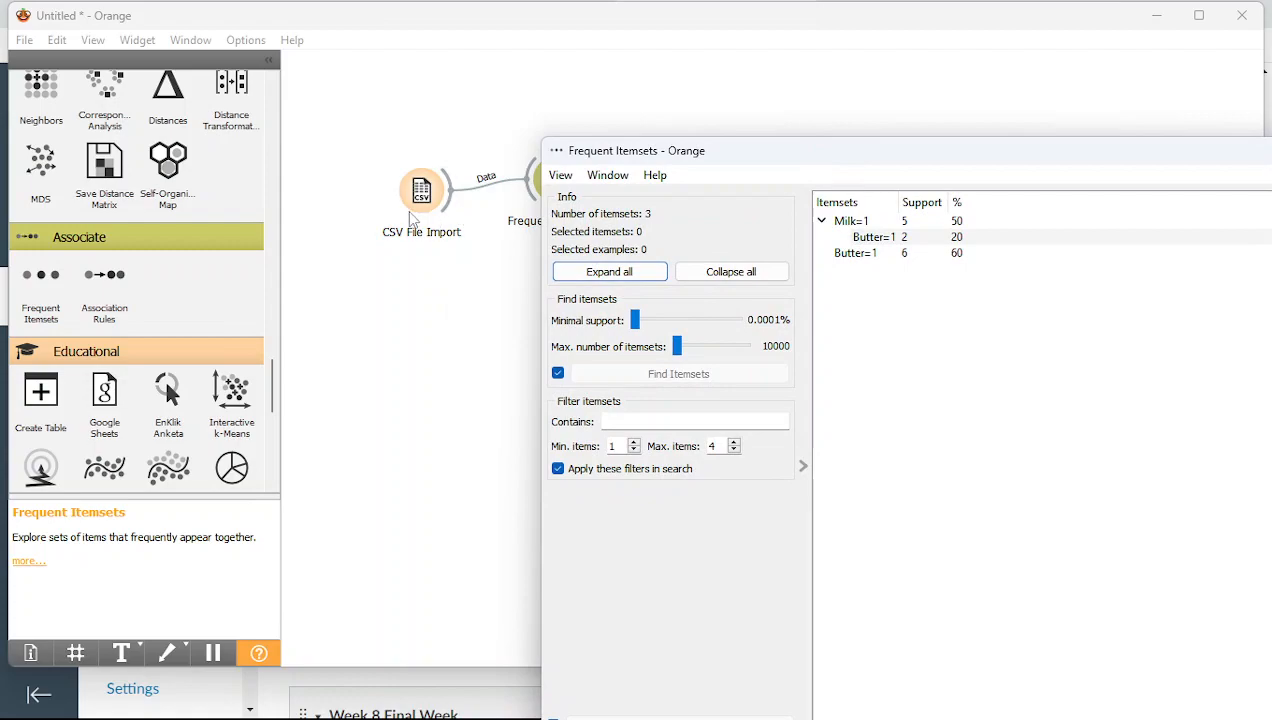
{"action": "right_click", "coordinate": [410, 220]}
{"action": "double_click", "coordinate": [412, 205]}
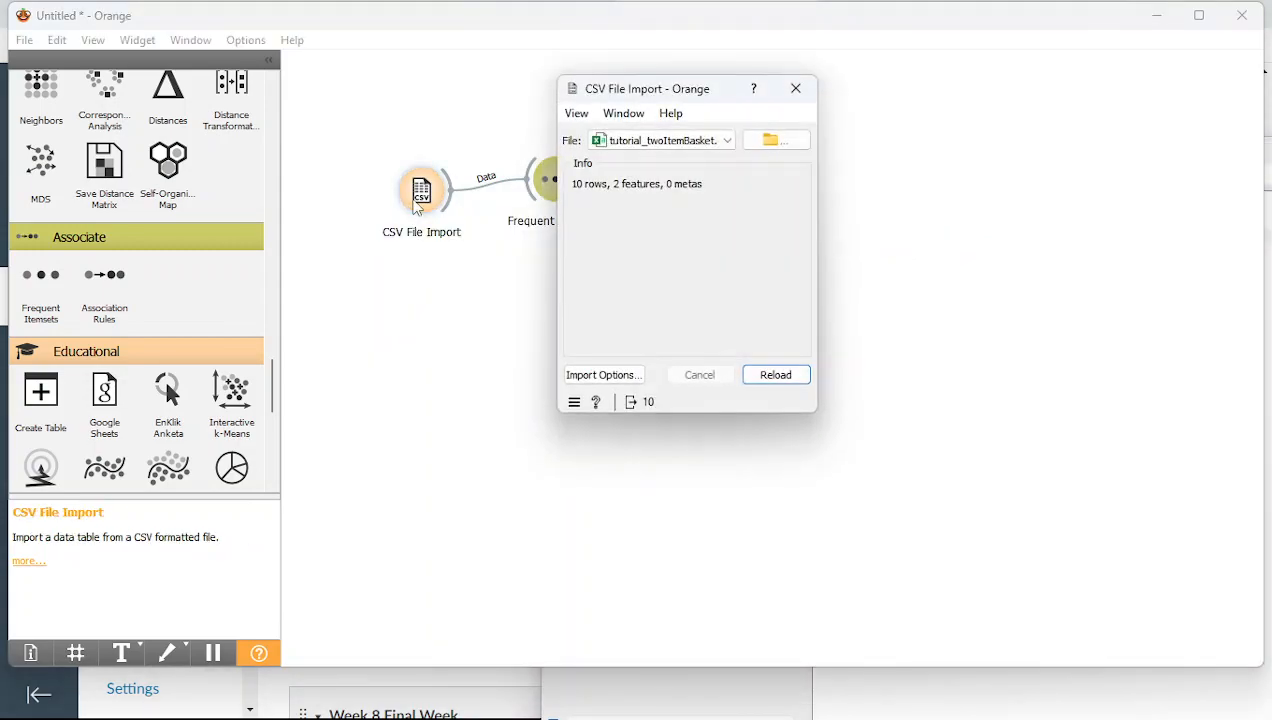
{"action": "left_click", "coordinate": [604, 378]}
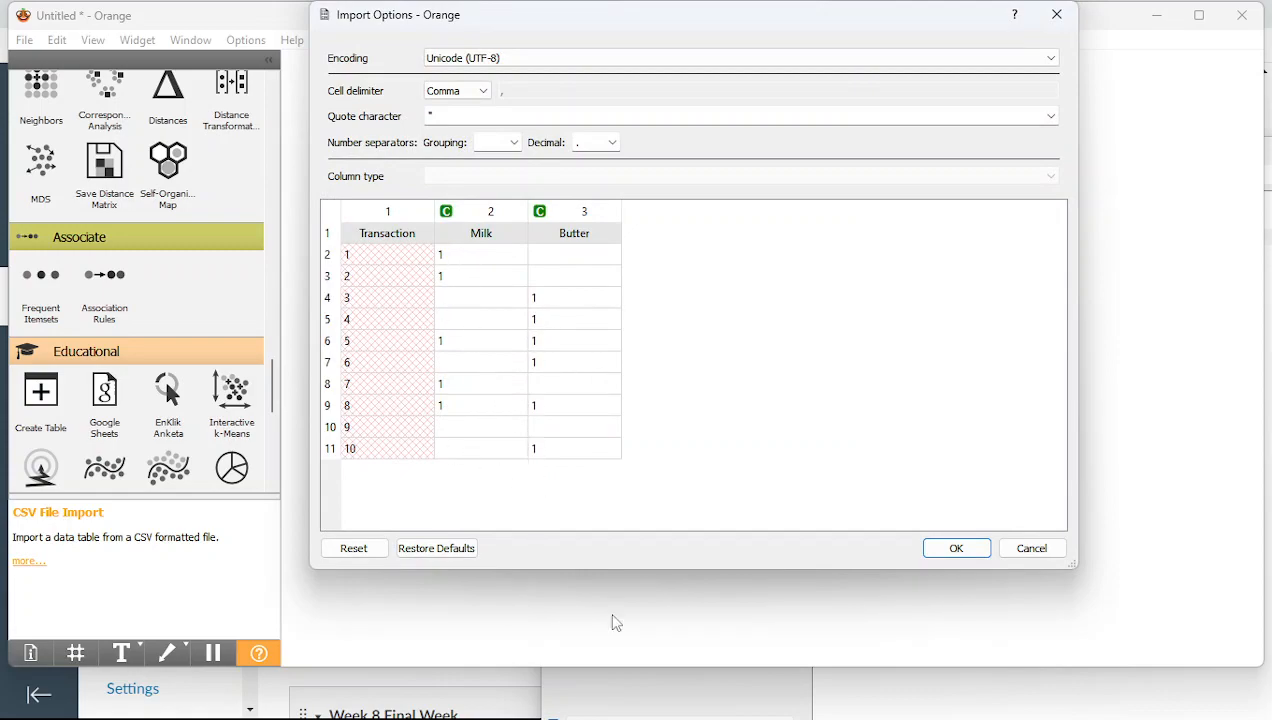
{"action": "left_click", "coordinate": [1016, 550]}
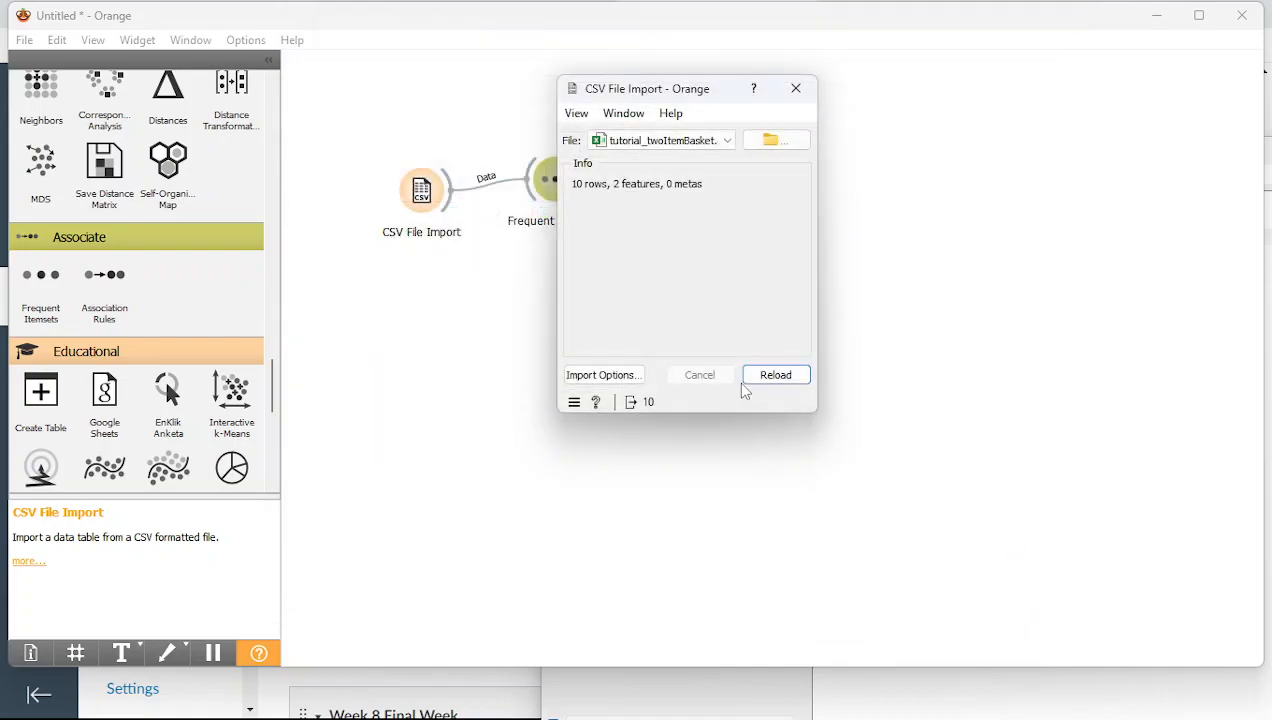
{"action": "left_click", "coordinate": [796, 89]}
{"action": "double_click", "coordinate": [540, 204]}
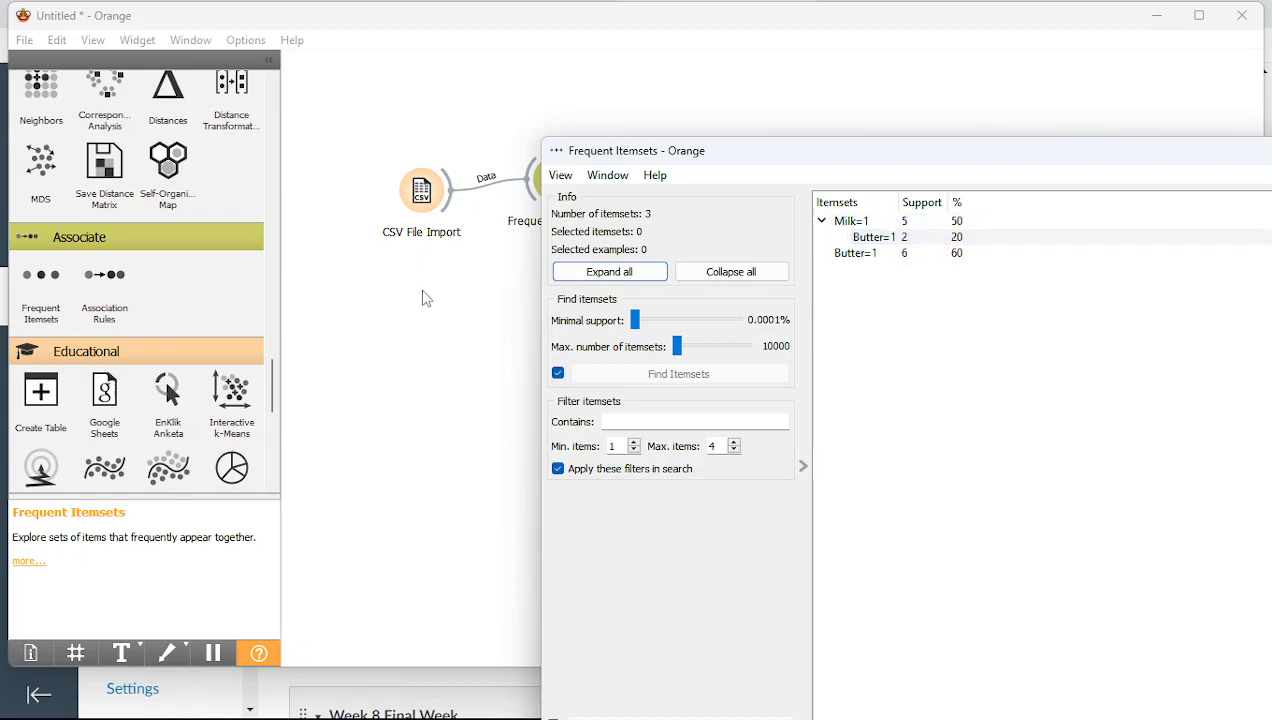
Review the CSV File Import options preview and cancel without changes
{"action": "double_click", "coordinate": [418, 206]}
{"action": "left_click", "coordinate": [582, 379]}
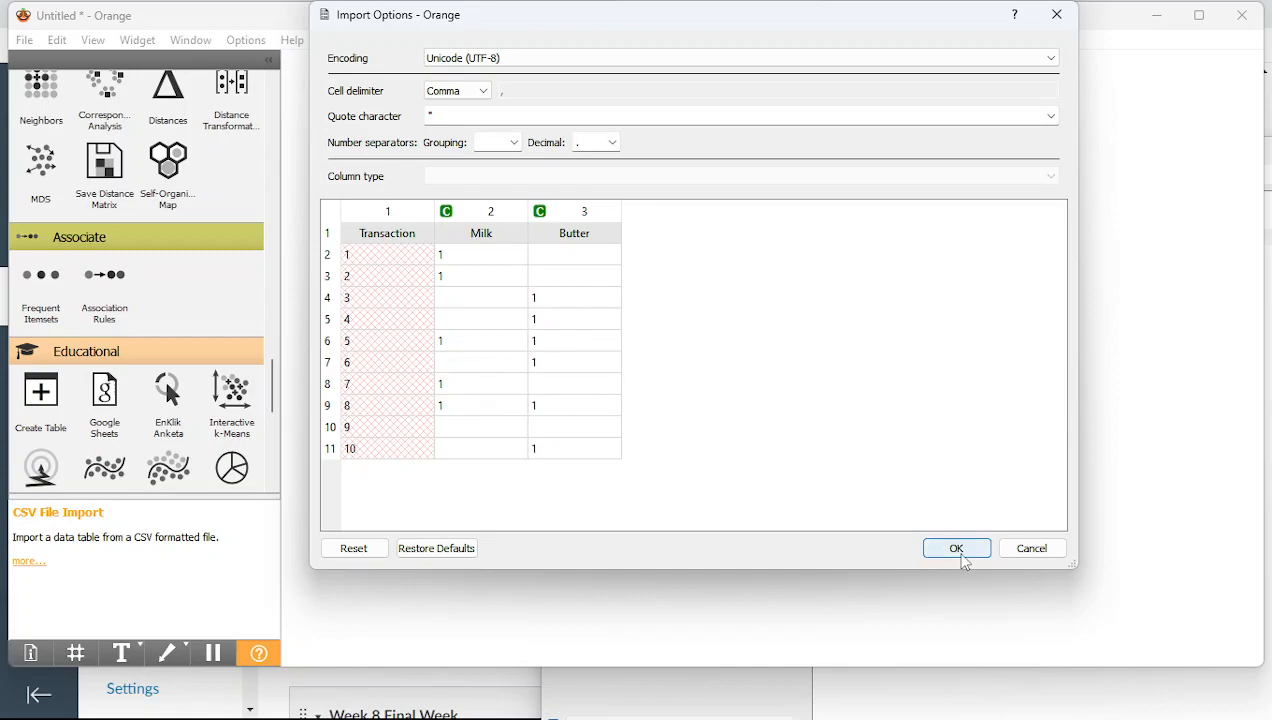
{"action": "left_click", "coordinate": [1031, 548]}
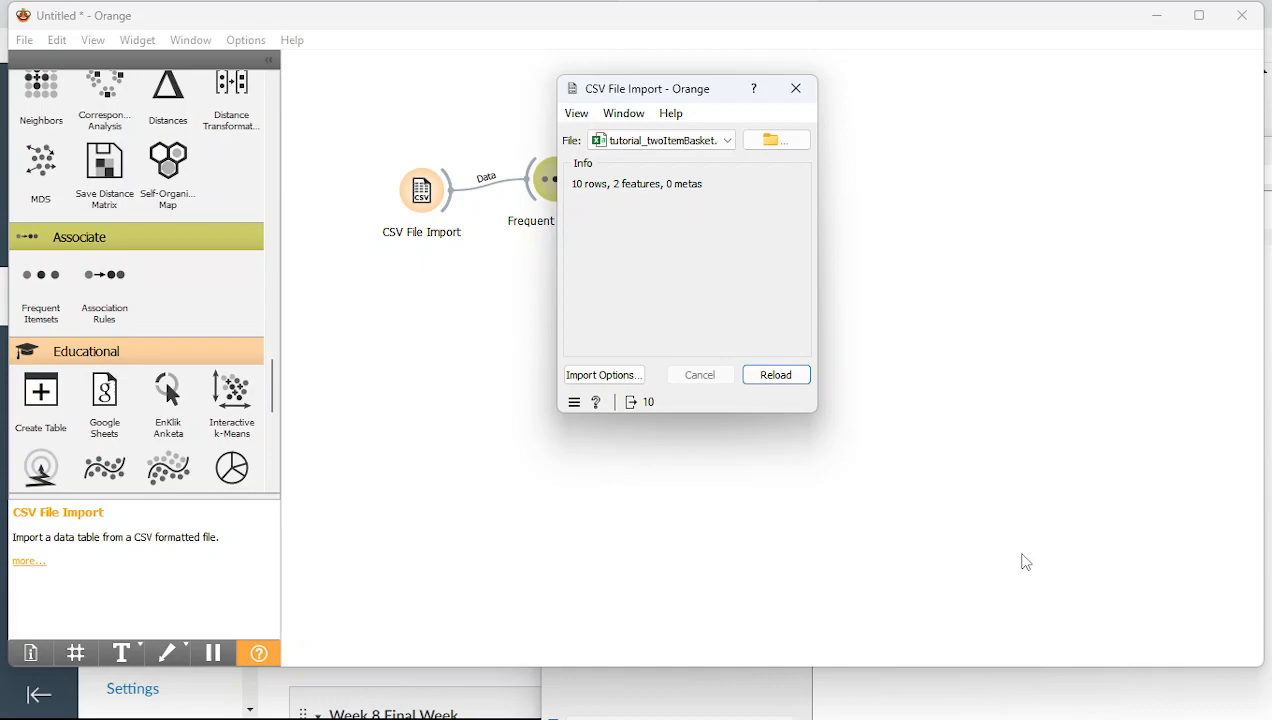
Reopen the Frequent Itemsets results, then bring up the canvas widget search menu
{"action": "left_click", "coordinate": [547, 190]}
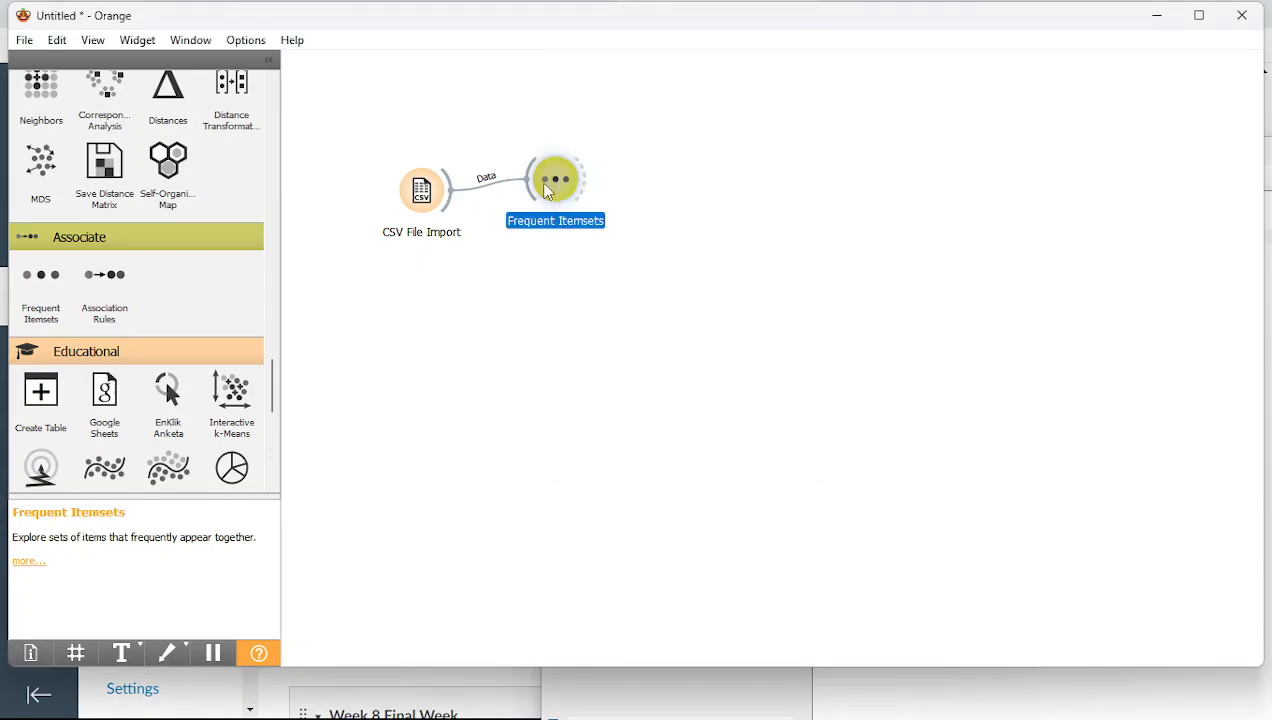
{"action": "double_click", "coordinate": [547, 190]}
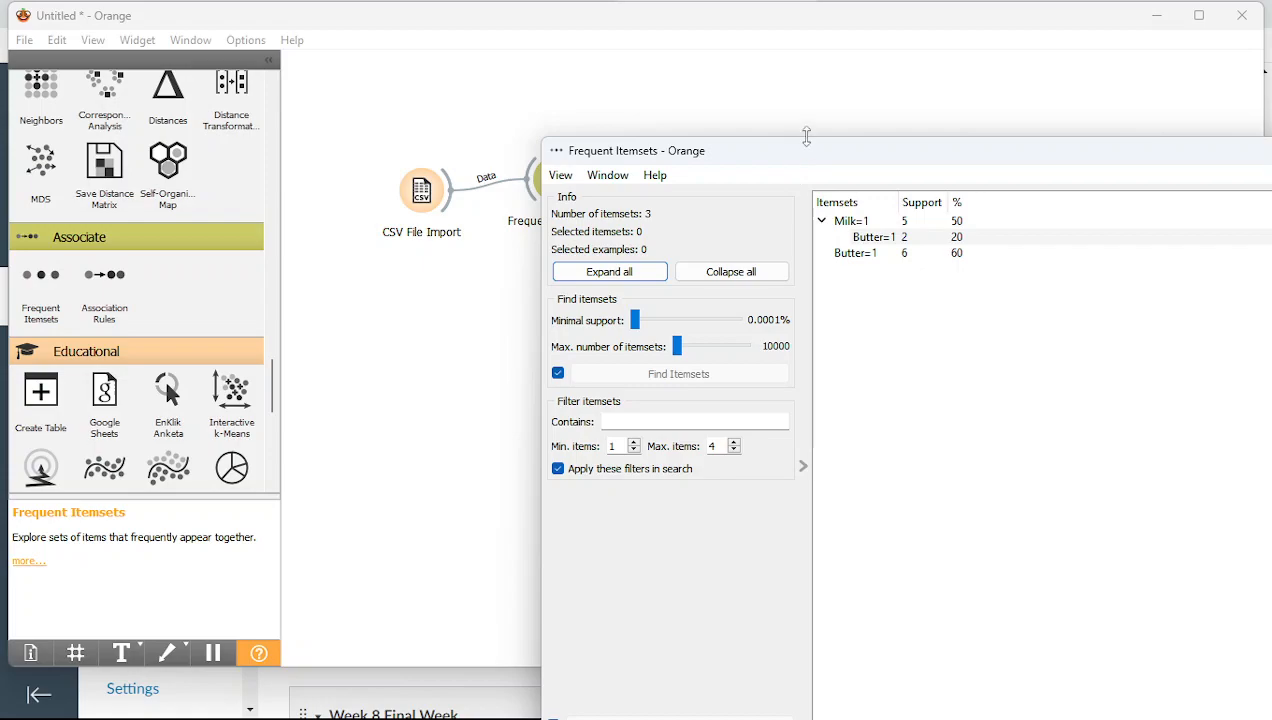
{"action": "right_click", "coordinate": [800, 128]}
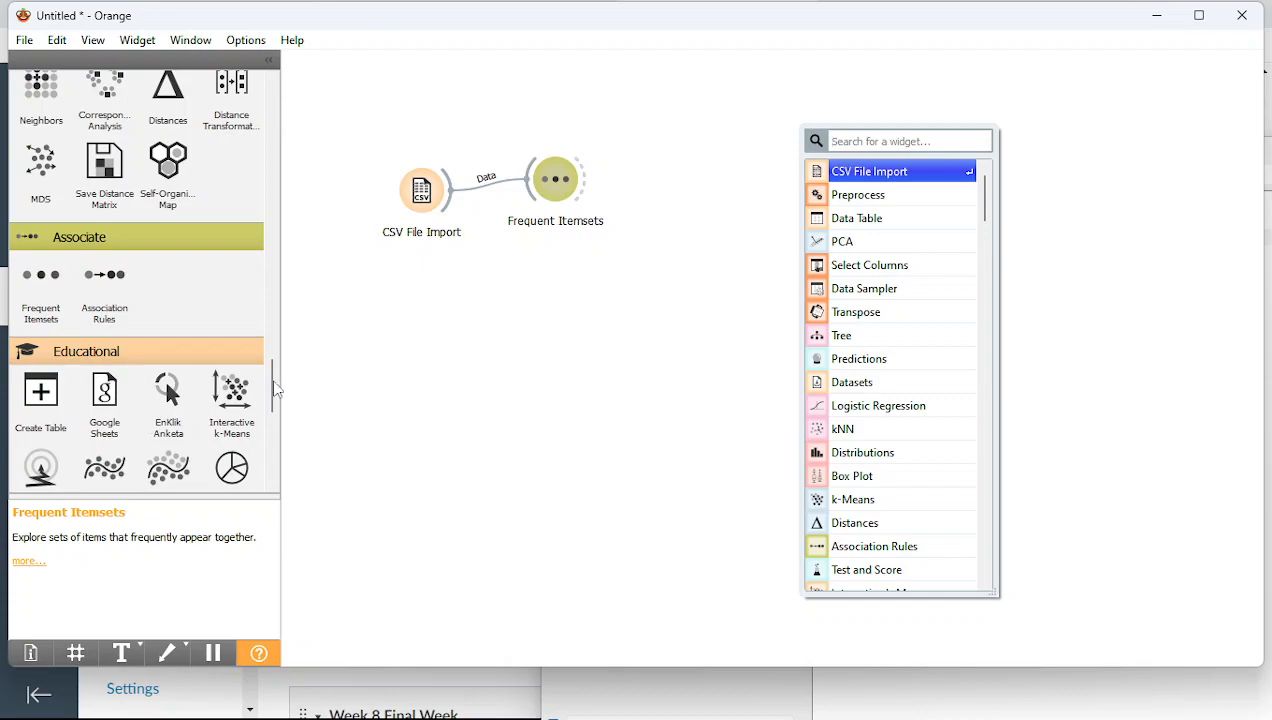
Place an Association Rules widget on the canvas below Frequent Itemsets
{"action": "left_click", "coordinate": [420, 354]}
{"action": "left_click", "coordinate": [105, 280]}
{"action": "left_click_drag", "start_coordinate": [105, 280], "coordinate": [176, 300]}
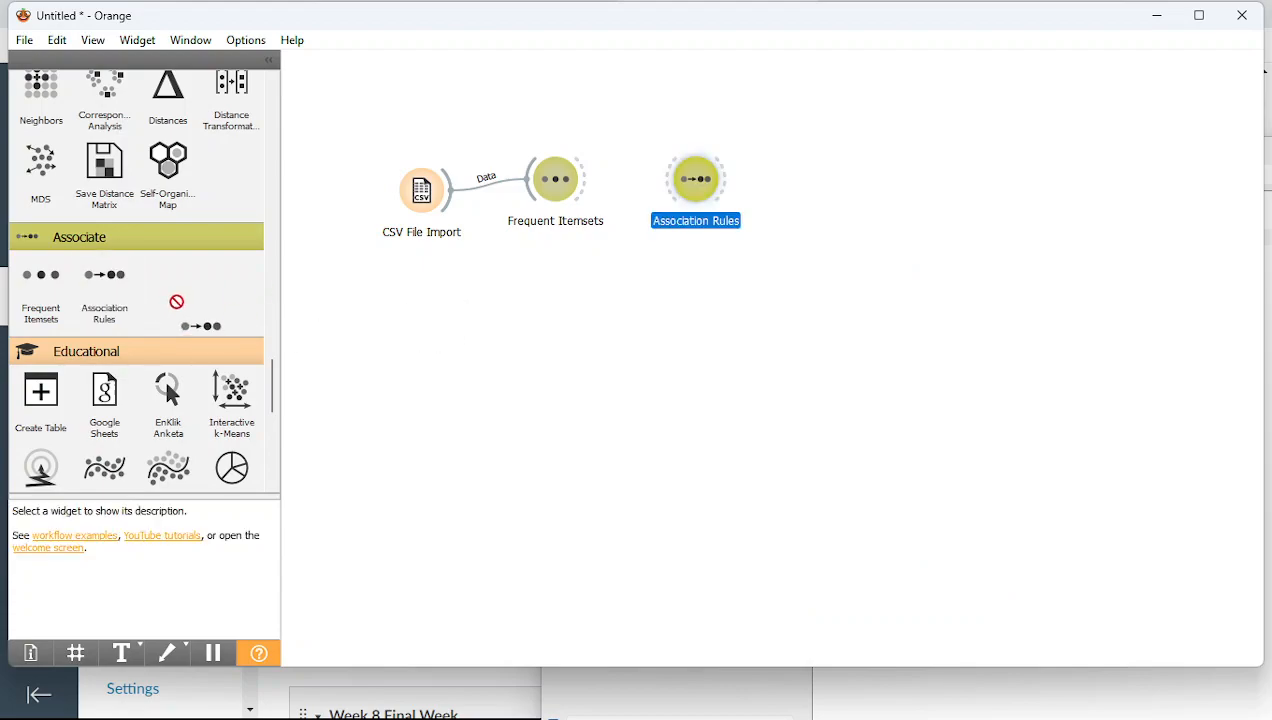
{"action": "left_click_drag", "start_coordinate": [695, 190], "coordinate": [552, 312]}
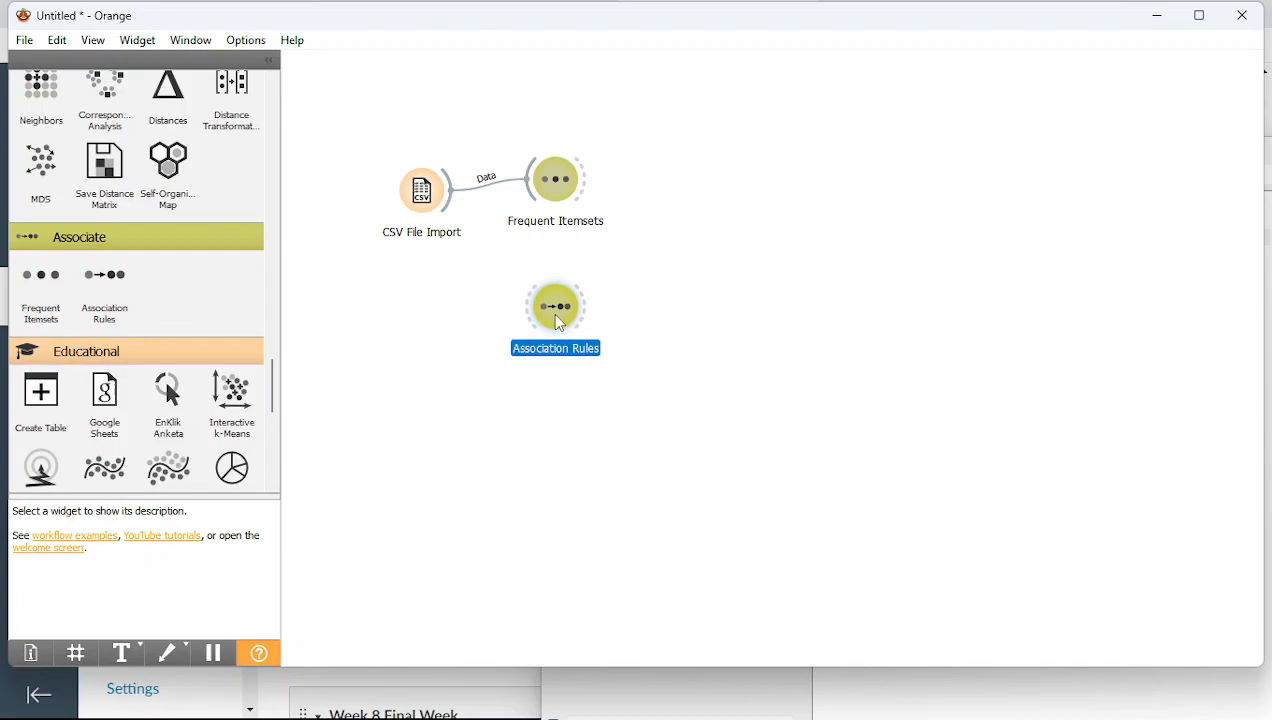
Link CSV File Import's data output to Association Rules
{"action": "left_click", "coordinate": [450, 190]}
{"action": "right_click", "coordinate": [460, 268]}
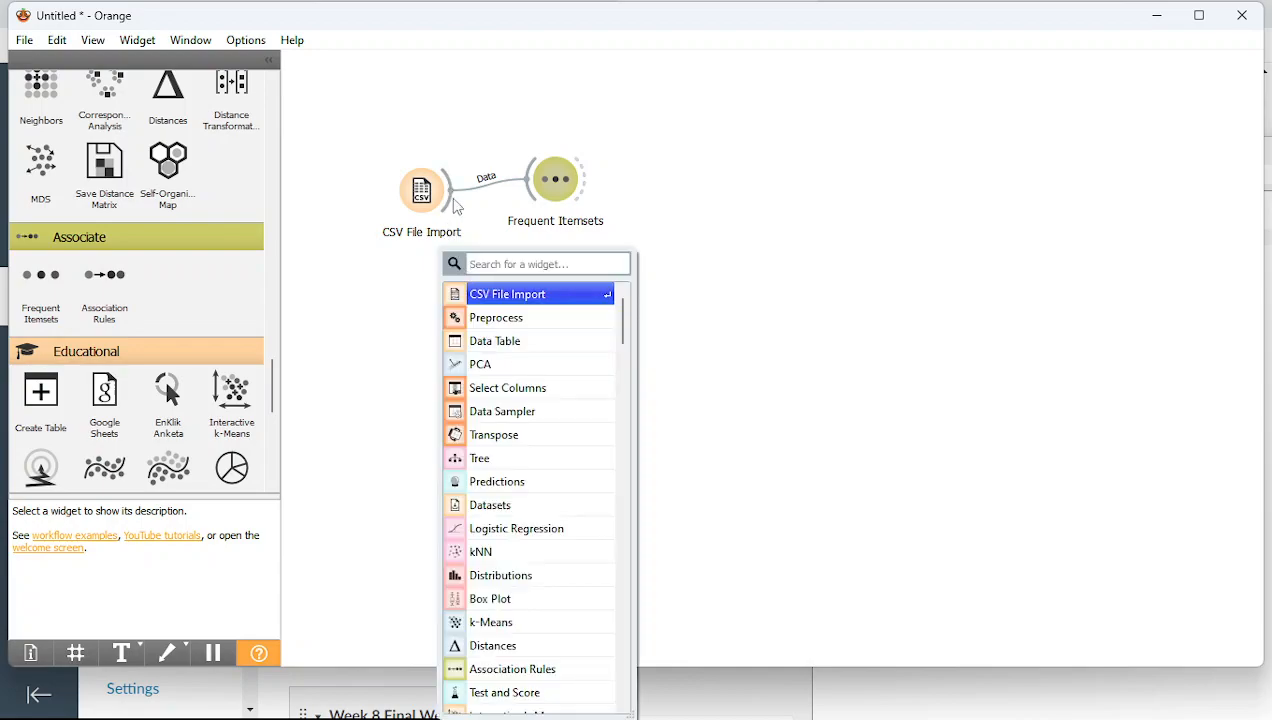
{"action": "left_click", "coordinate": [453, 198]}
{"action": "right_click", "coordinate": [508, 270]}
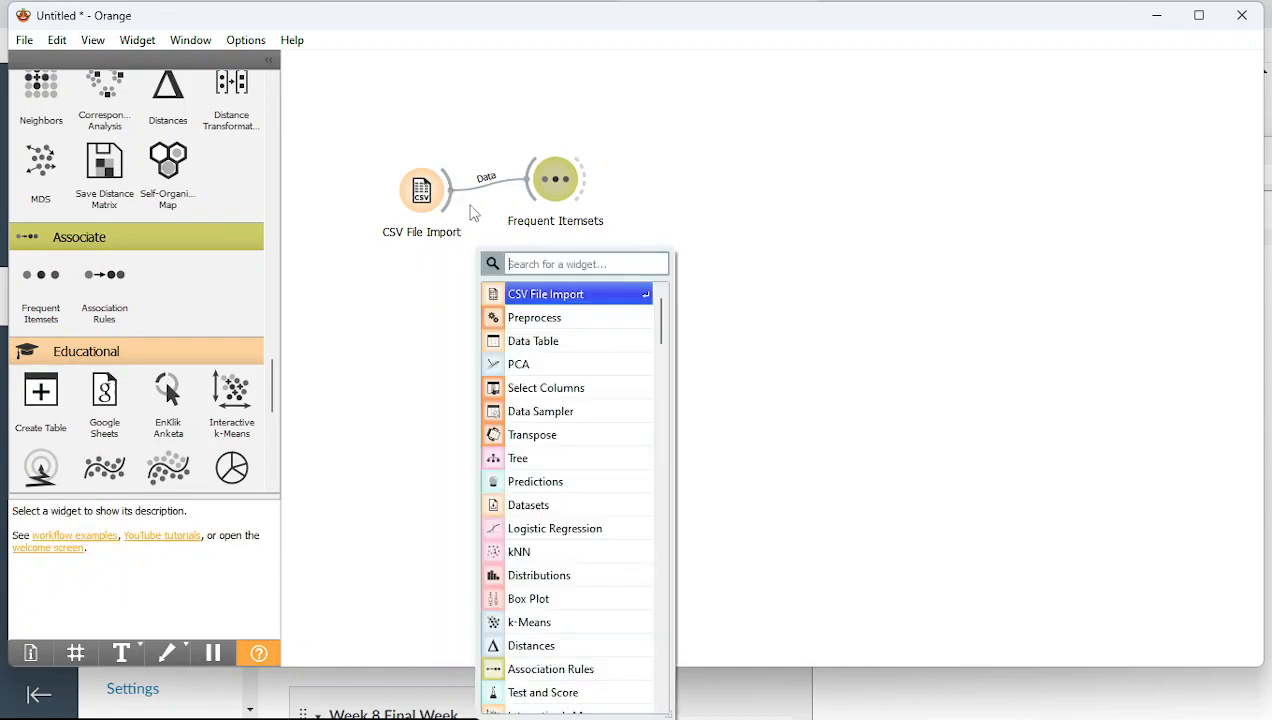
{"action": "left_click", "coordinate": [462, 205]}
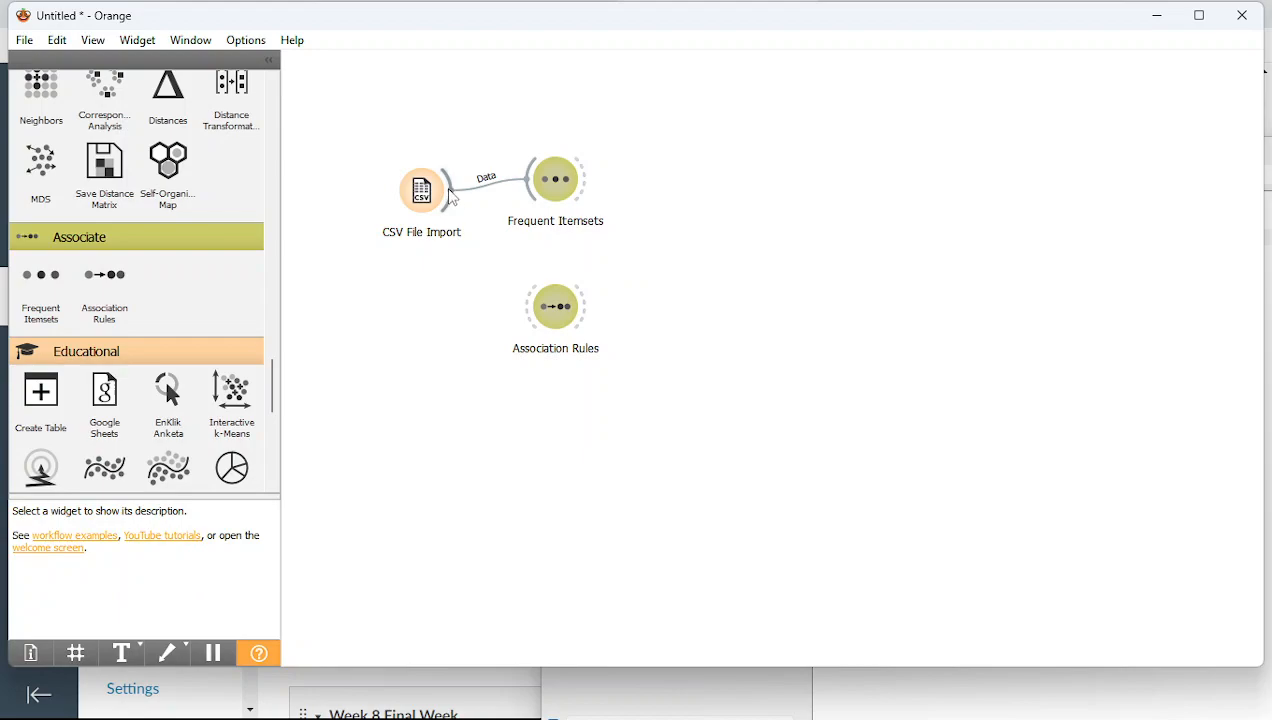
{"action": "right_click", "coordinate": [460, 234]}
{"action": "left_click", "coordinate": [455, 200]}
{"action": "right_click", "coordinate": [473, 245]}
{"action": "left_click", "coordinate": [516, 660]}
{"action": "left_click_drag", "start_coordinate": [452, 190], "coordinate": [530, 306]}
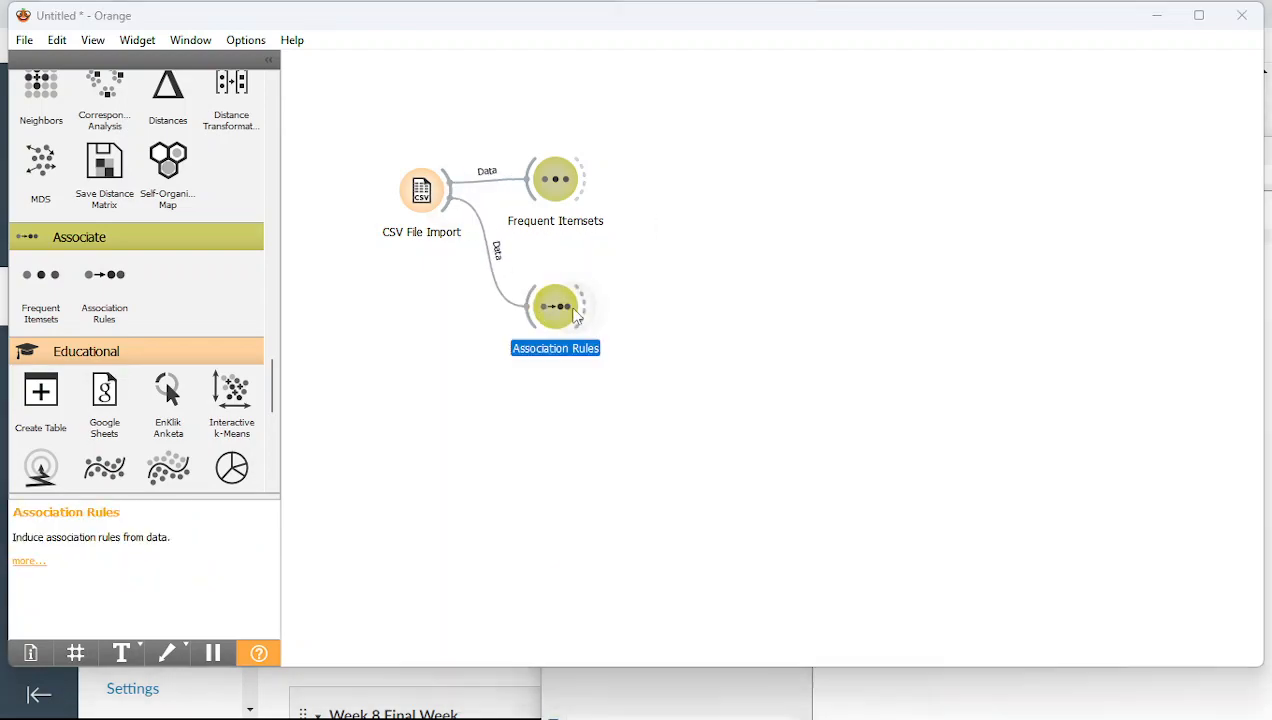
Check the minimum support and confidence thresholds, find the Butter=1/Milk=1 rules, then close the window
{"action": "double_click", "coordinate": [575, 316]}
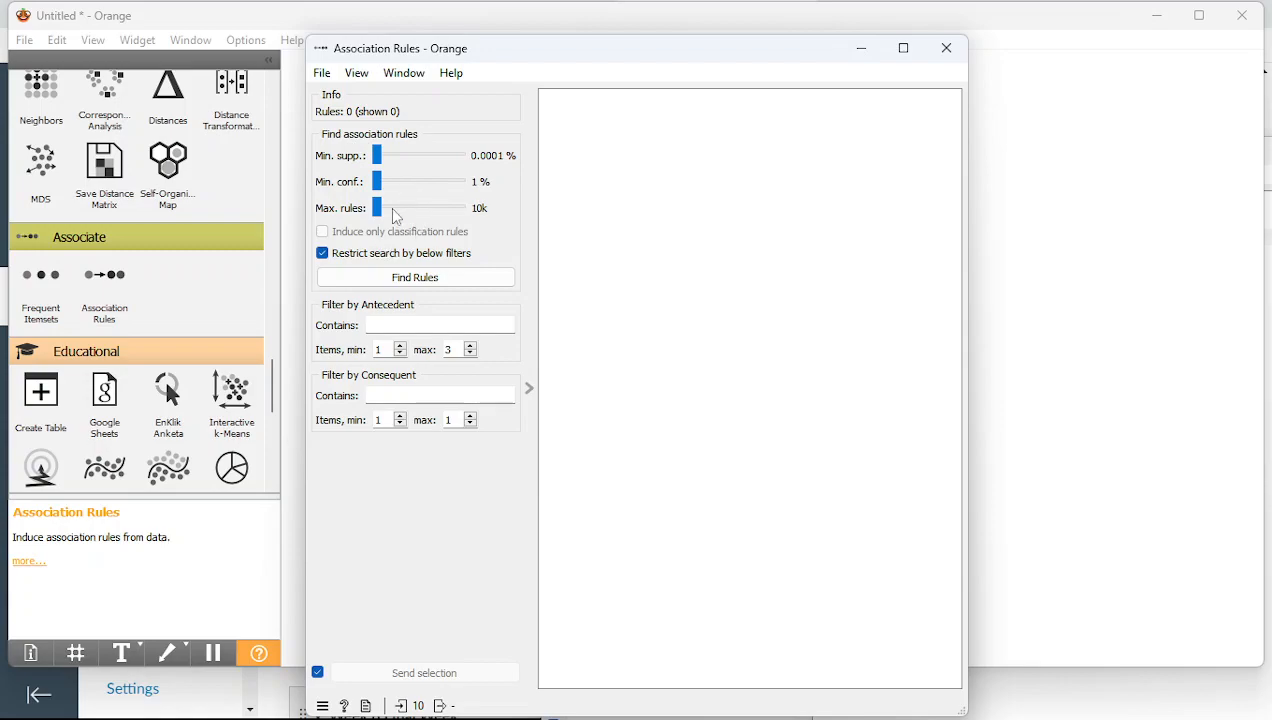
{"action": "left_click", "coordinate": [374, 155]}
{"action": "left_click", "coordinate": [378, 180]}
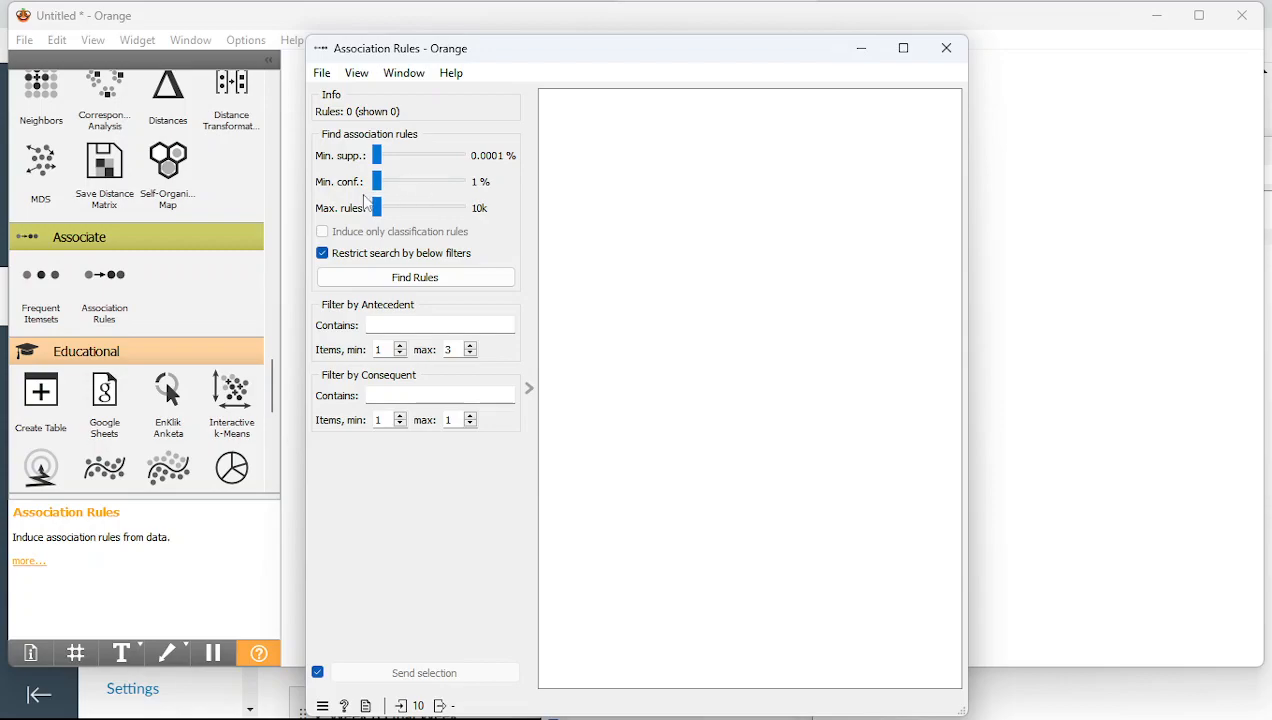
{"action": "left_click", "coordinate": [399, 287]}
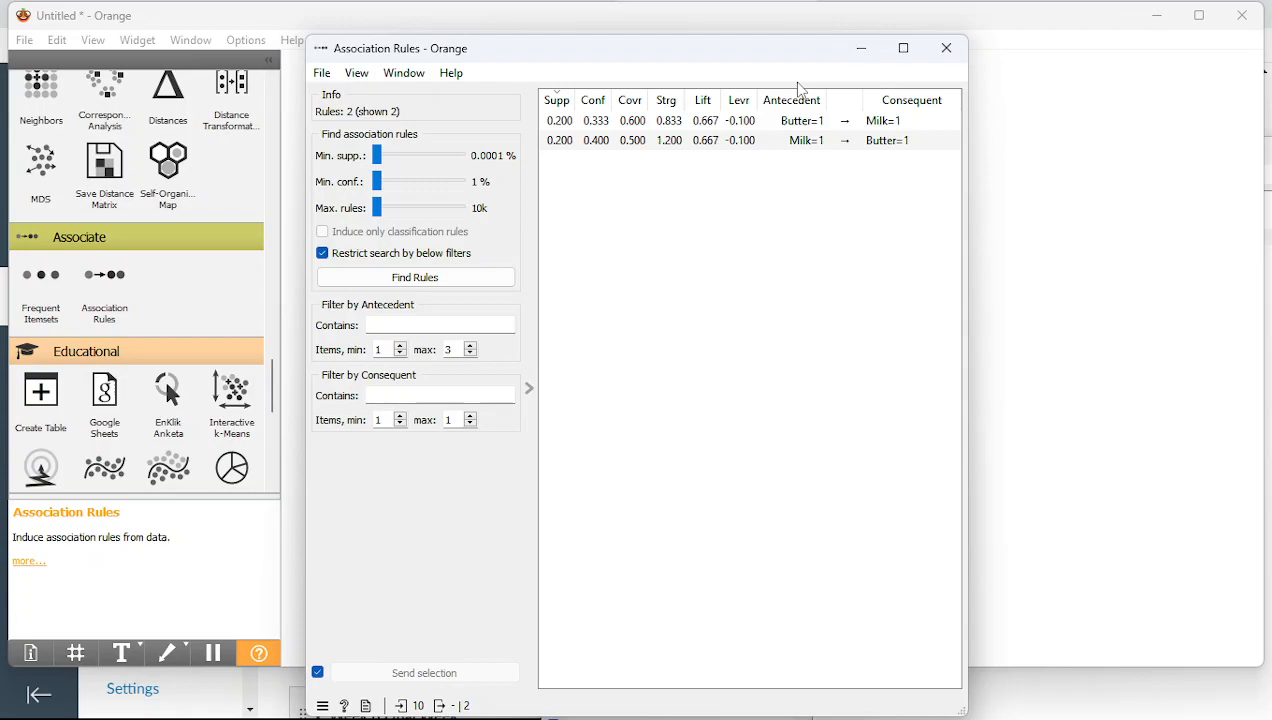
{"action": "left_click", "coordinate": [944, 50]}
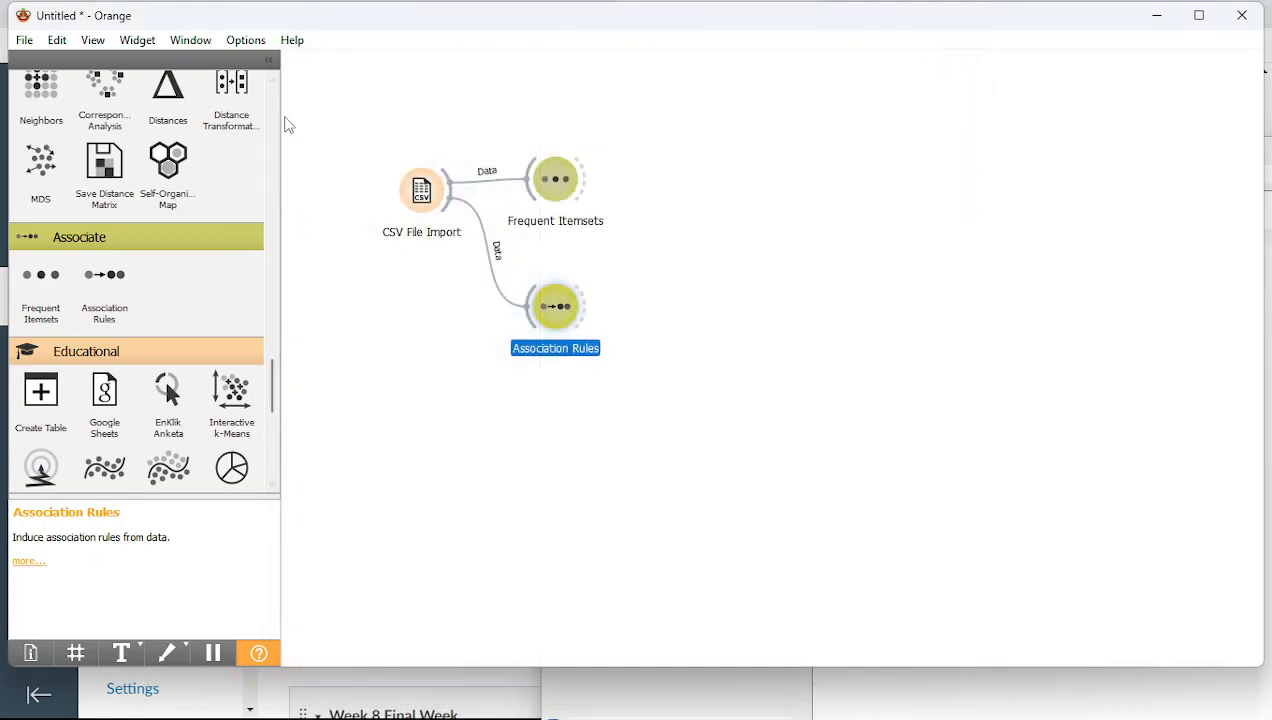
Add a Data Table beside Association Rules, linked to its Matching Data output, and view it empty
{"action": "scroll", "coordinate": [270, 120], "scroll_direction": "up", "scroll_amount": 10}
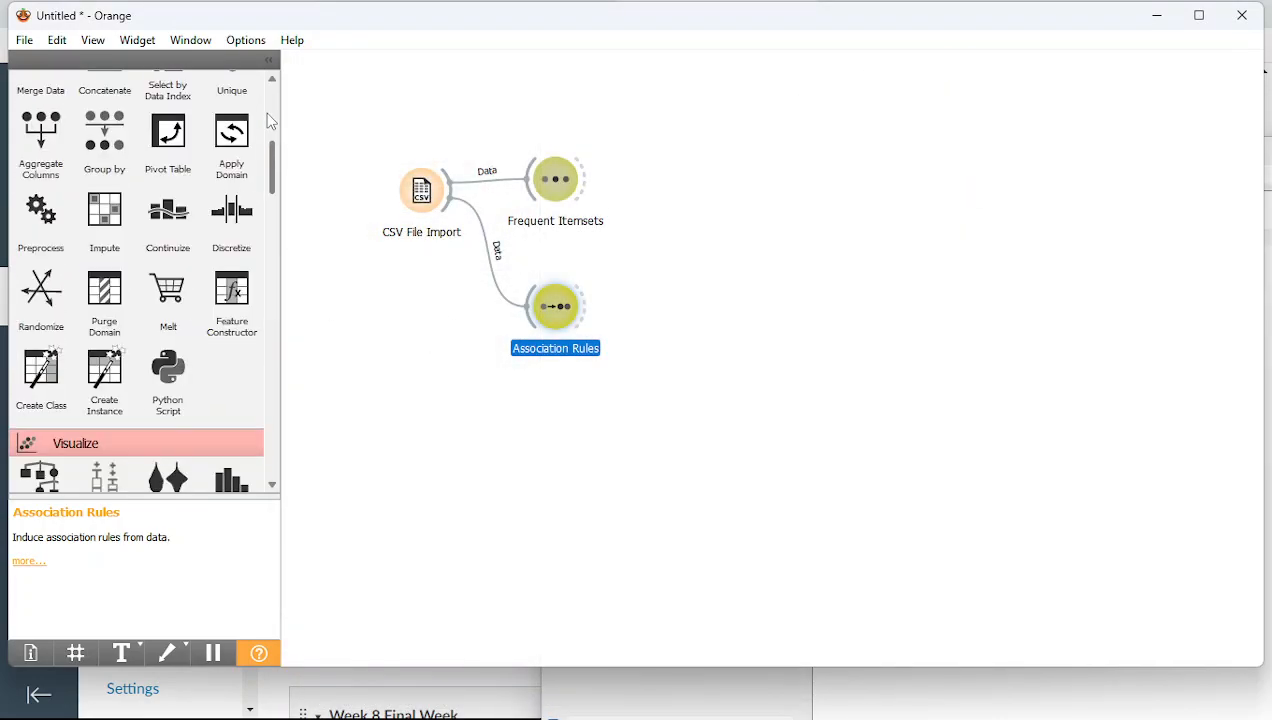
{"action": "scroll", "coordinate": [270, 120], "scroll_direction": "up", "scroll_amount": 5}
{"action": "left_click_drag", "start_coordinate": [55, 225], "coordinate": [638, 298]}
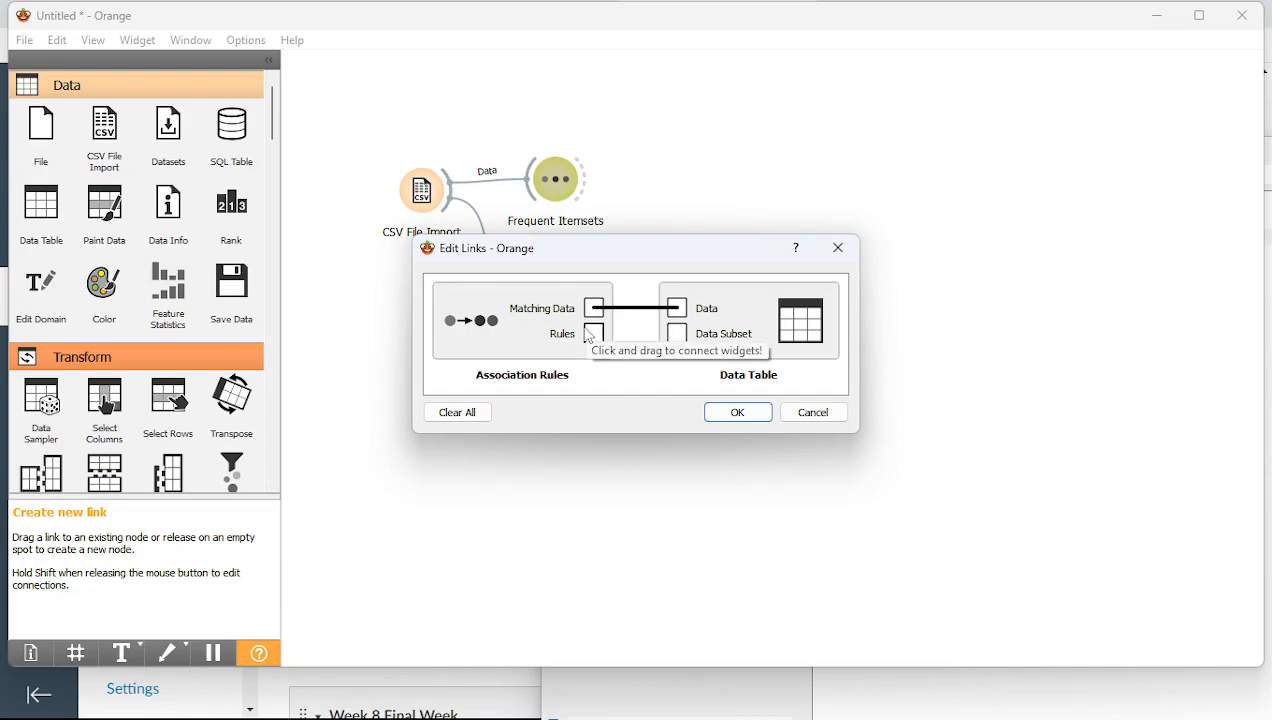
{"action": "left_click", "coordinate": [810, 413]}
{"action": "left_click_drag", "start_coordinate": [632, 308], "coordinate": [688, 320]}
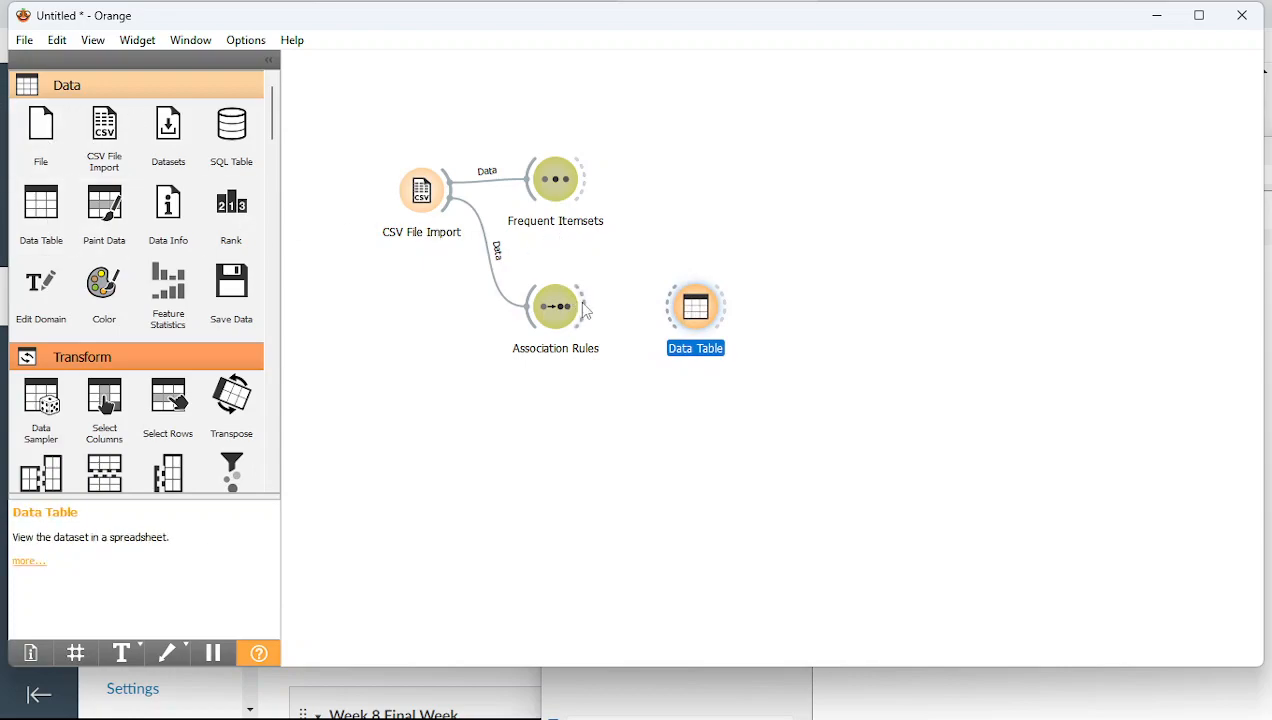
{"action": "left_click_drag", "start_coordinate": [587, 314], "coordinate": [692, 312]}
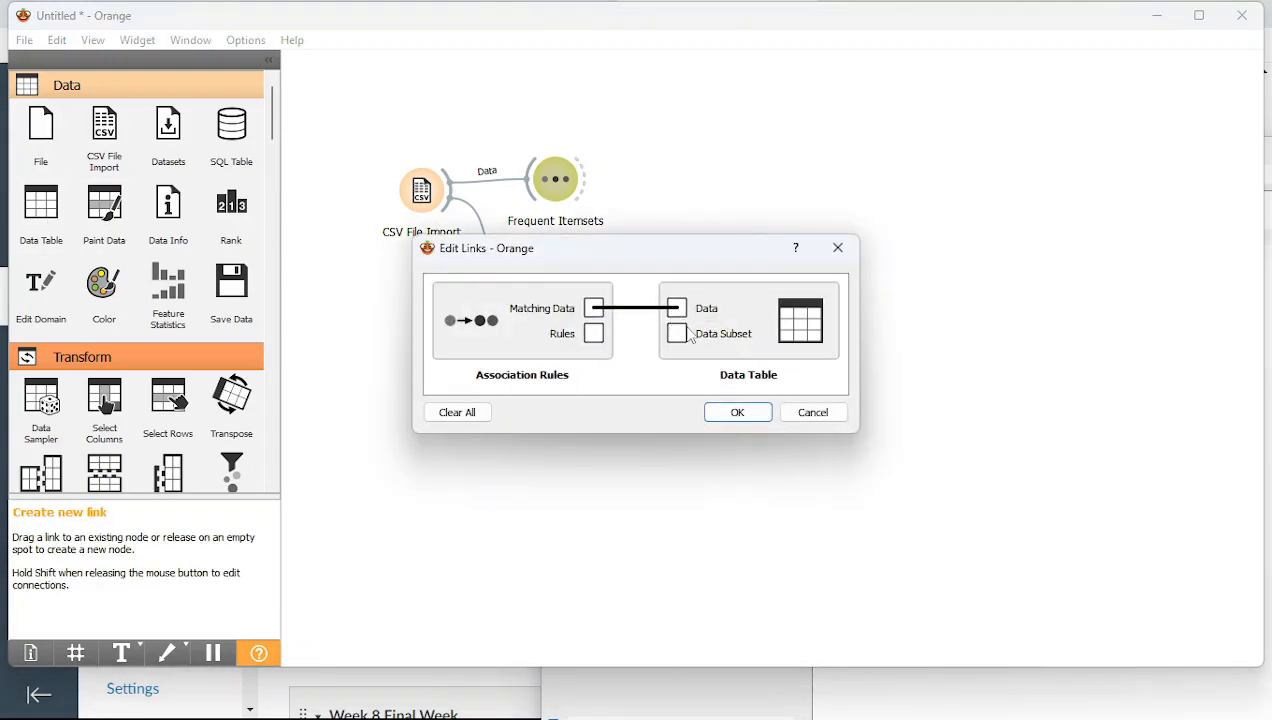
{"action": "left_click", "coordinate": [732, 413]}
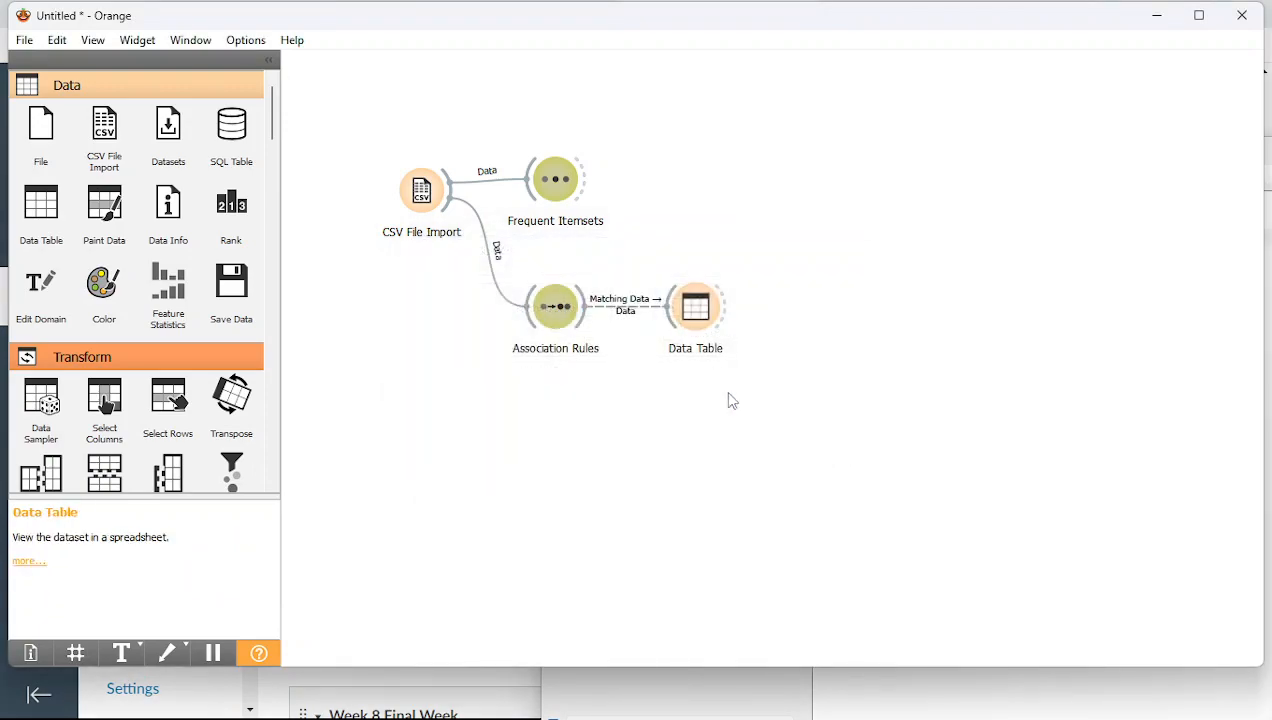
{"action": "double_click", "coordinate": [712, 326]}
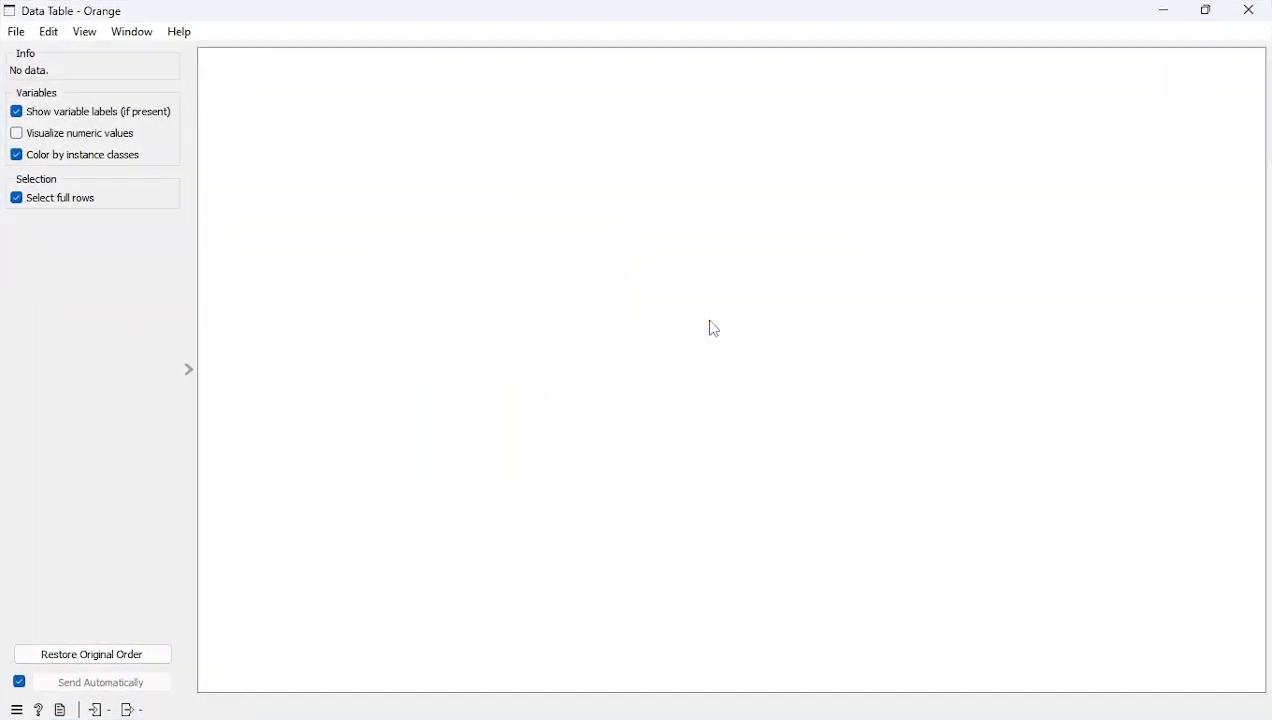
{"action": "left_click", "coordinate": [1249, 10]}
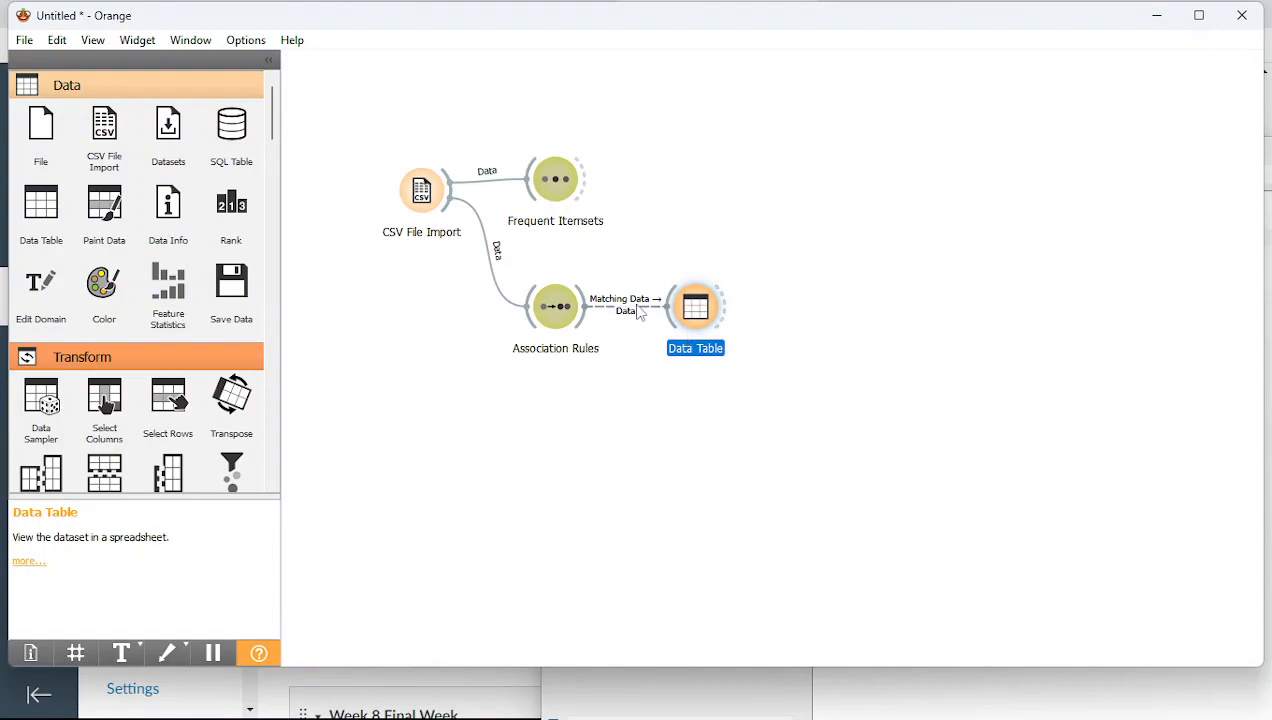
Relink the connection so Data Table receives the Rules output, and open the table
{"action": "double_click", "coordinate": [630, 308]}
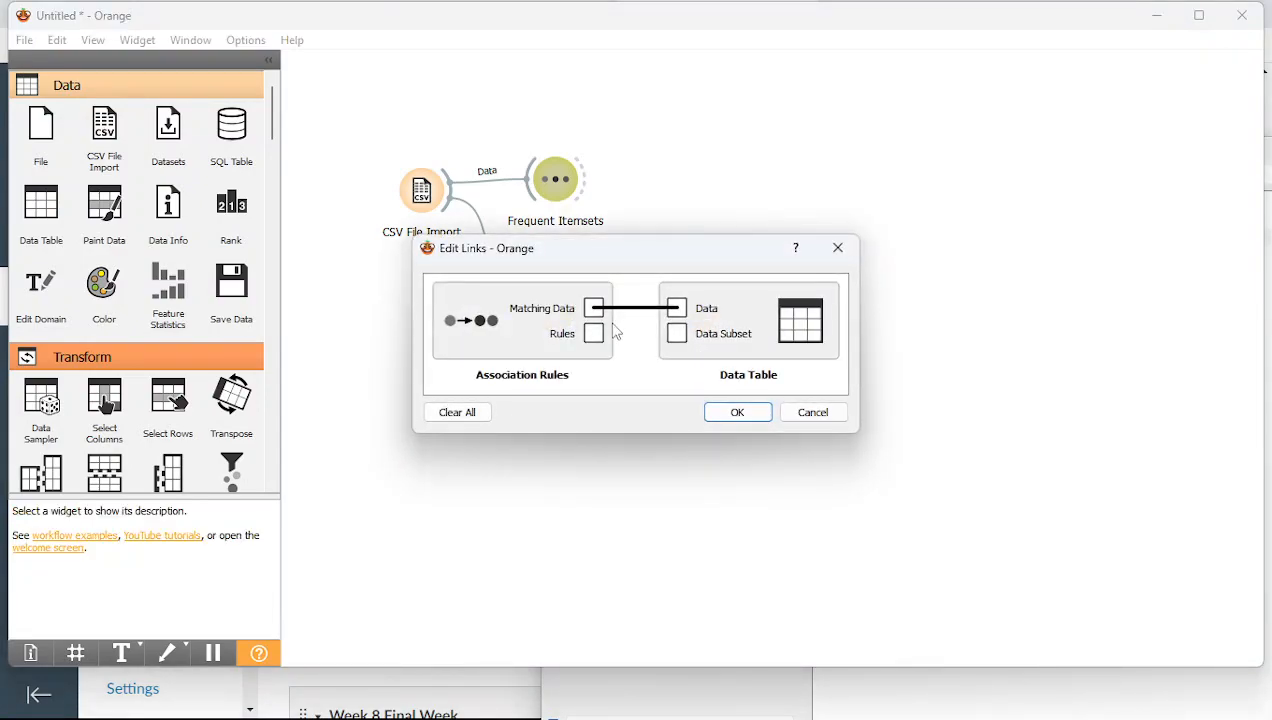
{"action": "left_click_drag", "start_coordinate": [596, 336], "coordinate": [677, 308]}
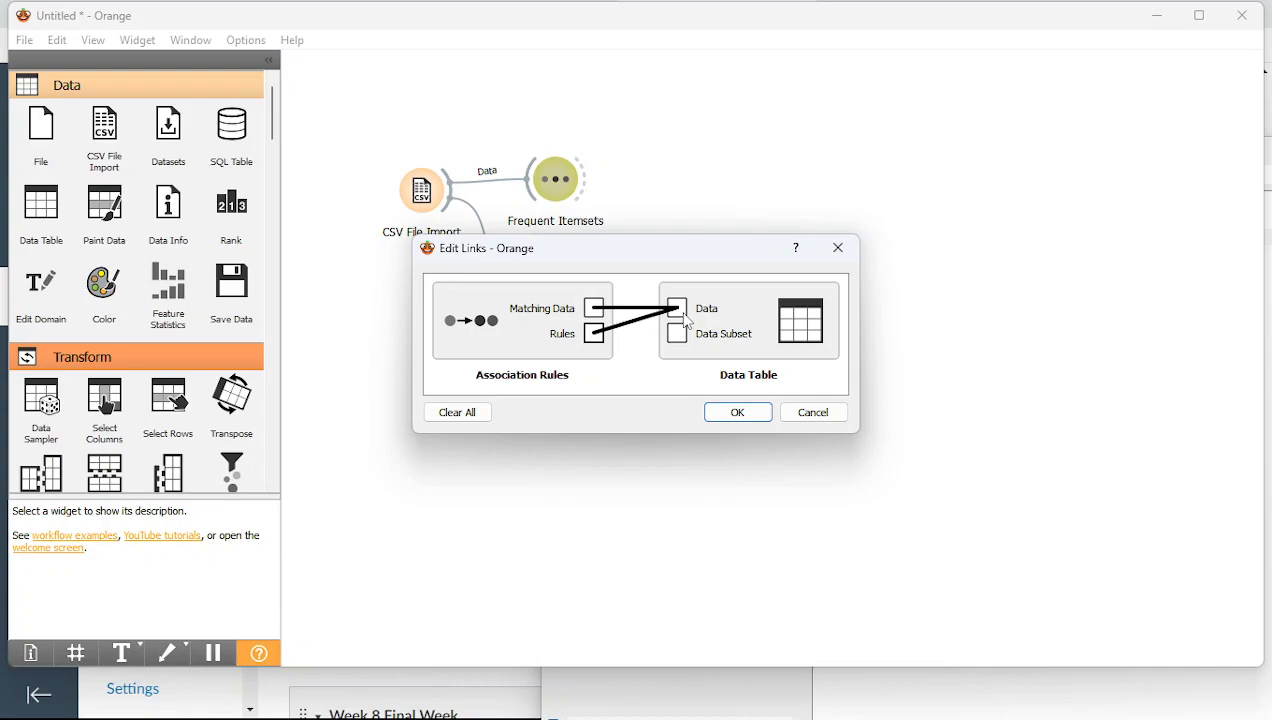
{"action": "left_click", "coordinate": [737, 416]}
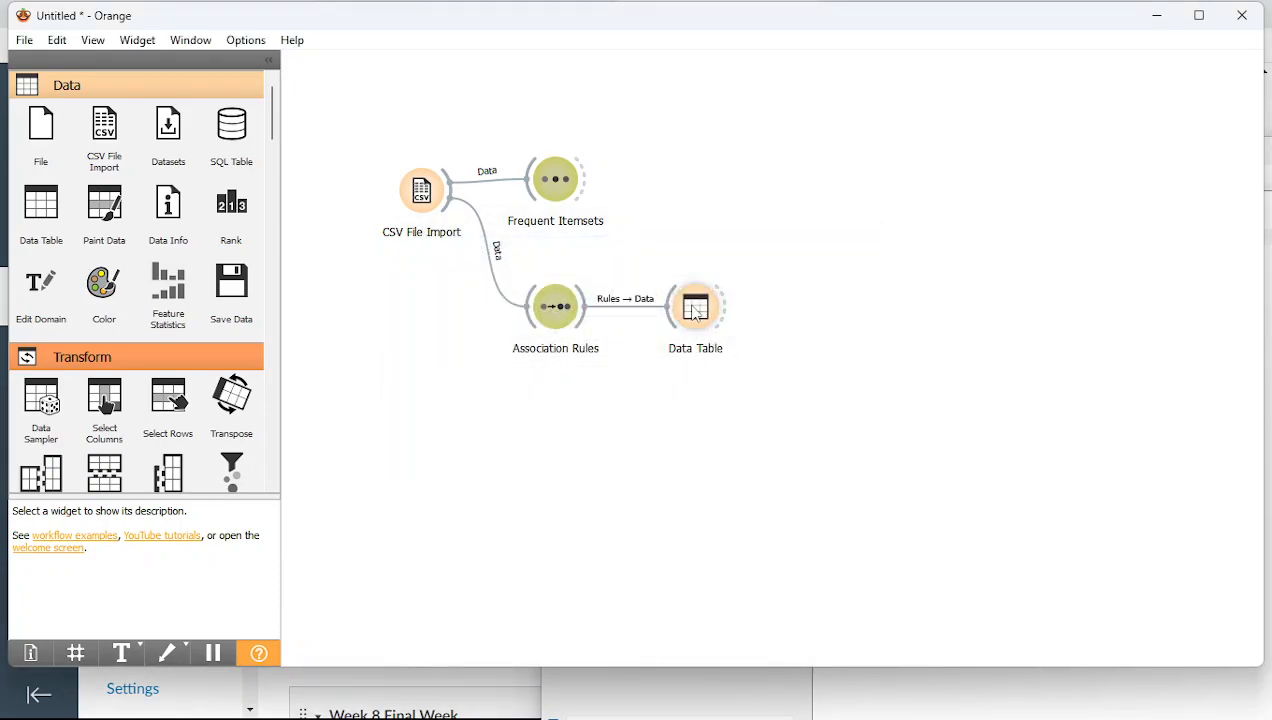
{"action": "double_click", "coordinate": [696, 310]}
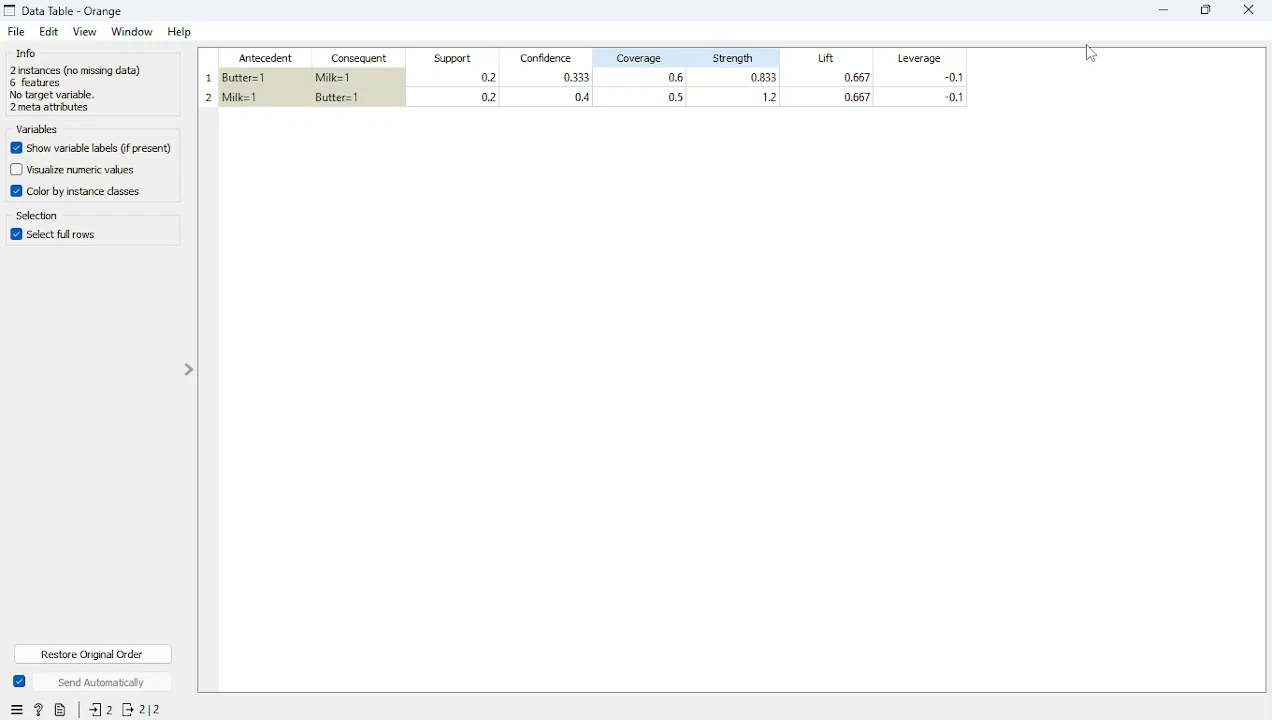
Close the Data Table listing the Butter=1→Milk=1 and Milk=1→Butter=1 rules
{"action": "left_click", "coordinate": [1252, 14]}
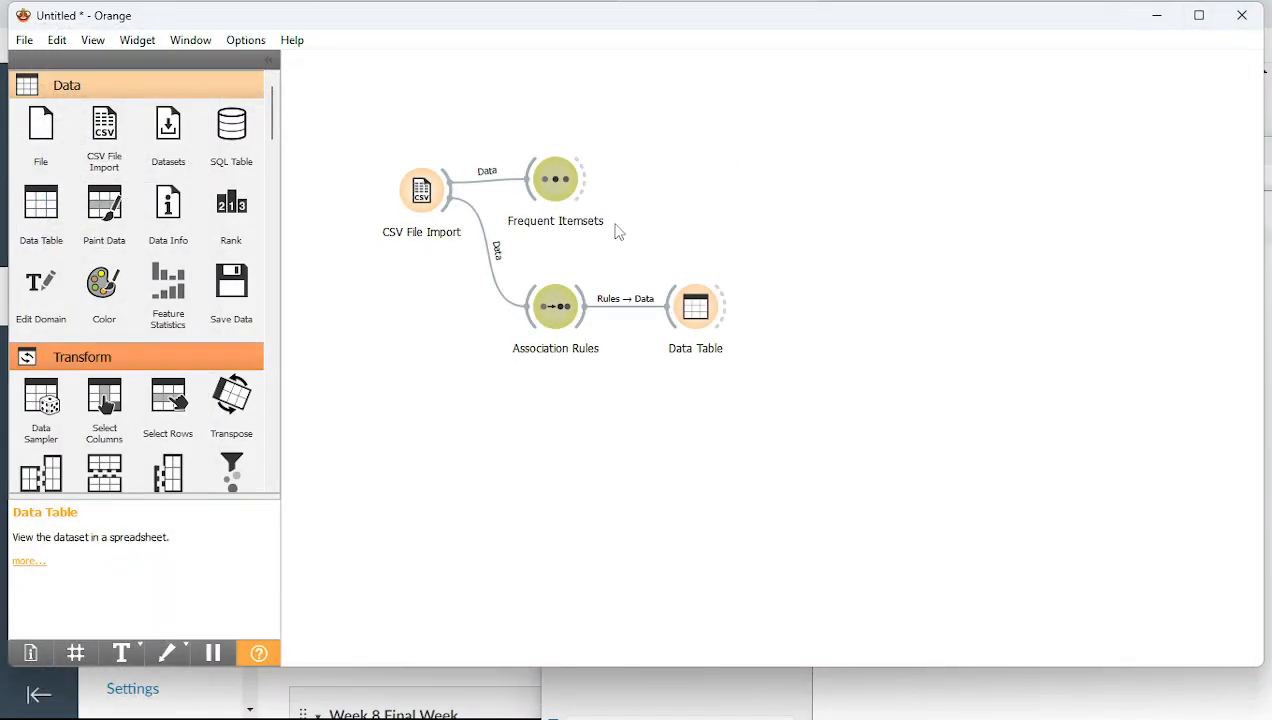
Place a Save Data widget right of Data Table, connect Data Table to it, and open its settings
{"action": "left_click_drag", "start_coordinate": [231, 288], "coordinate": [830, 313]}
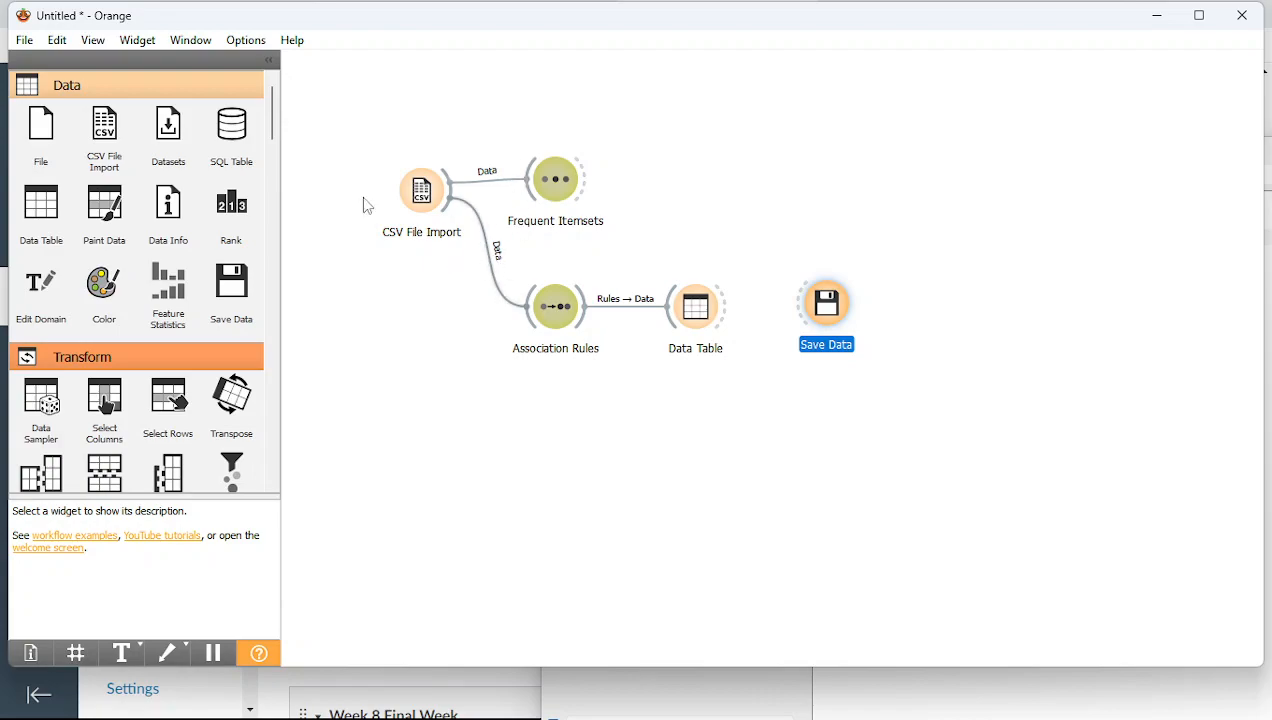
{"action": "left_click", "coordinate": [20, 42]}
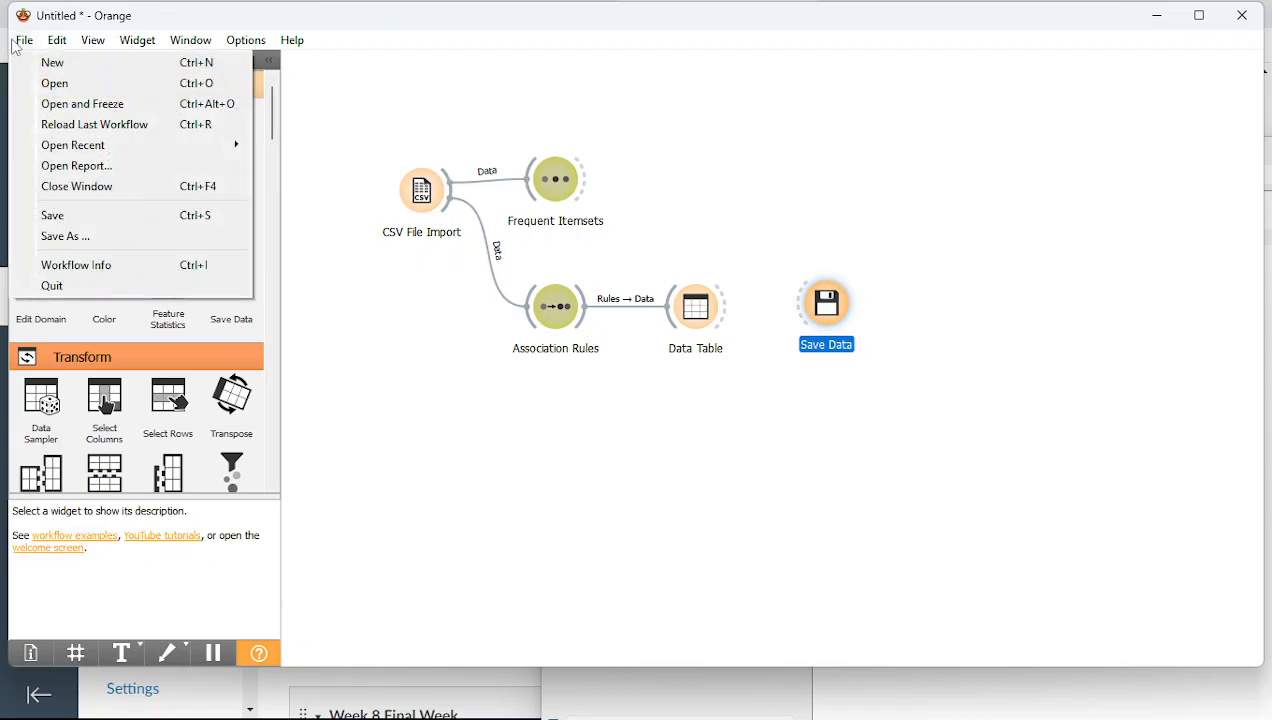
{"action": "left_click", "coordinate": [60, 236]}
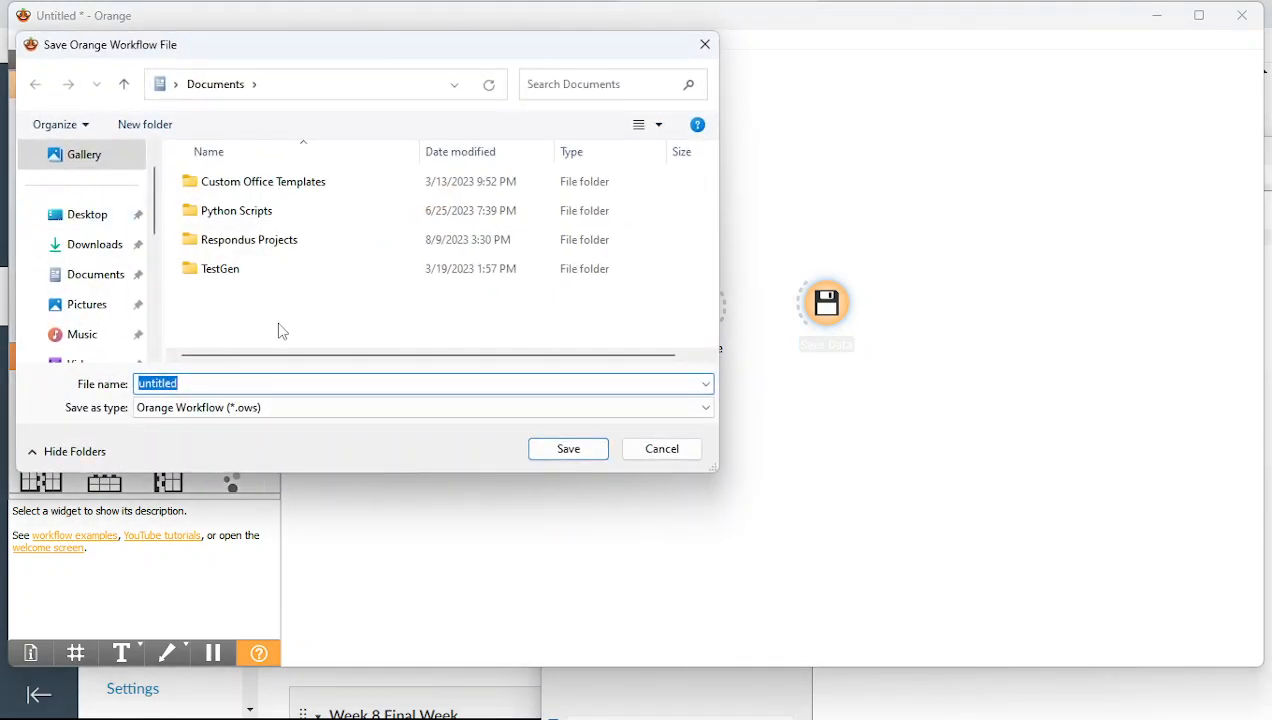
{"action": "left_click", "coordinate": [652, 452]}
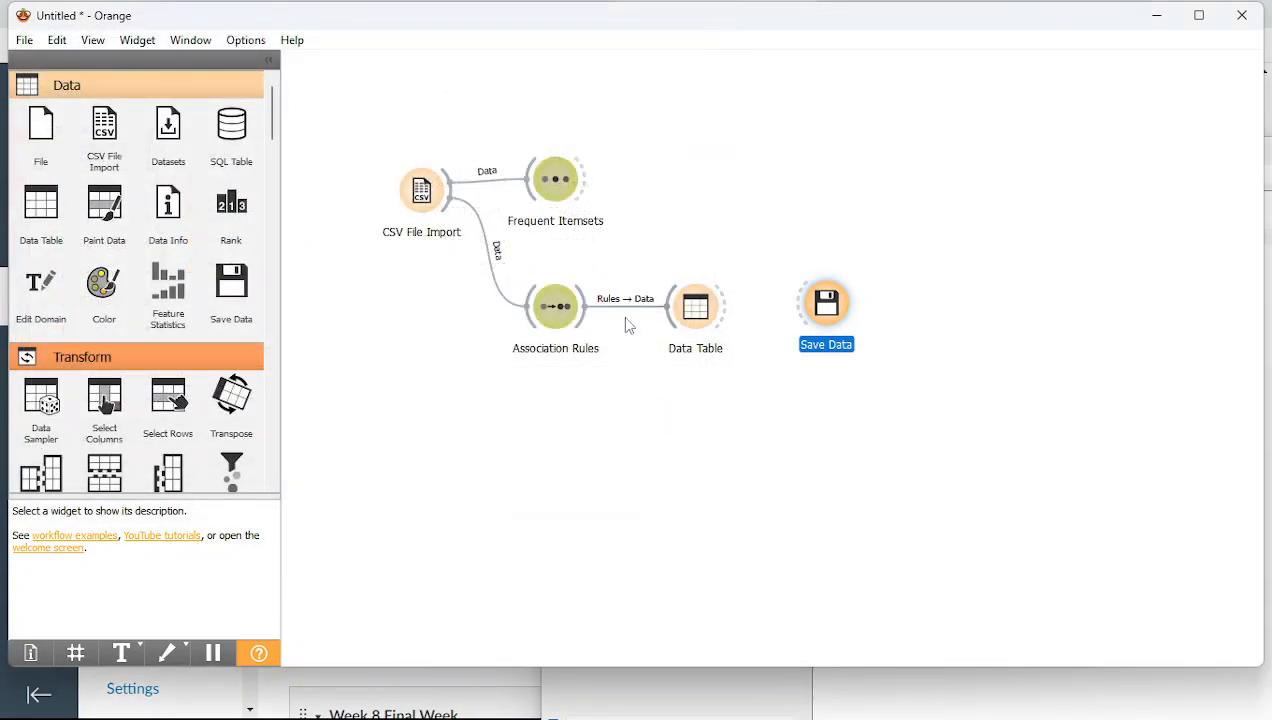
{"action": "left_click_drag", "start_coordinate": [728, 306], "coordinate": [808, 314]}
{"action": "double_click", "coordinate": [828, 308]}
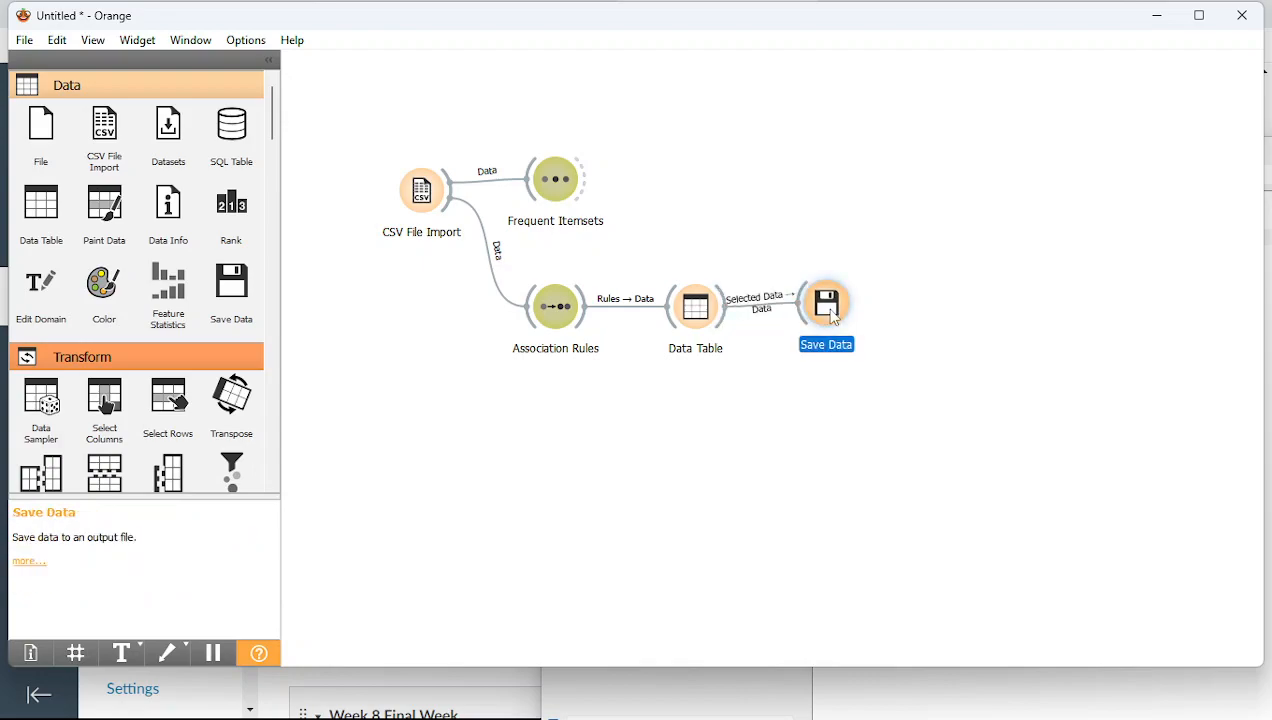
Save the rules as association rules.csv in the Videos folder
{"action": "left_click", "coordinate": [567, 384]}
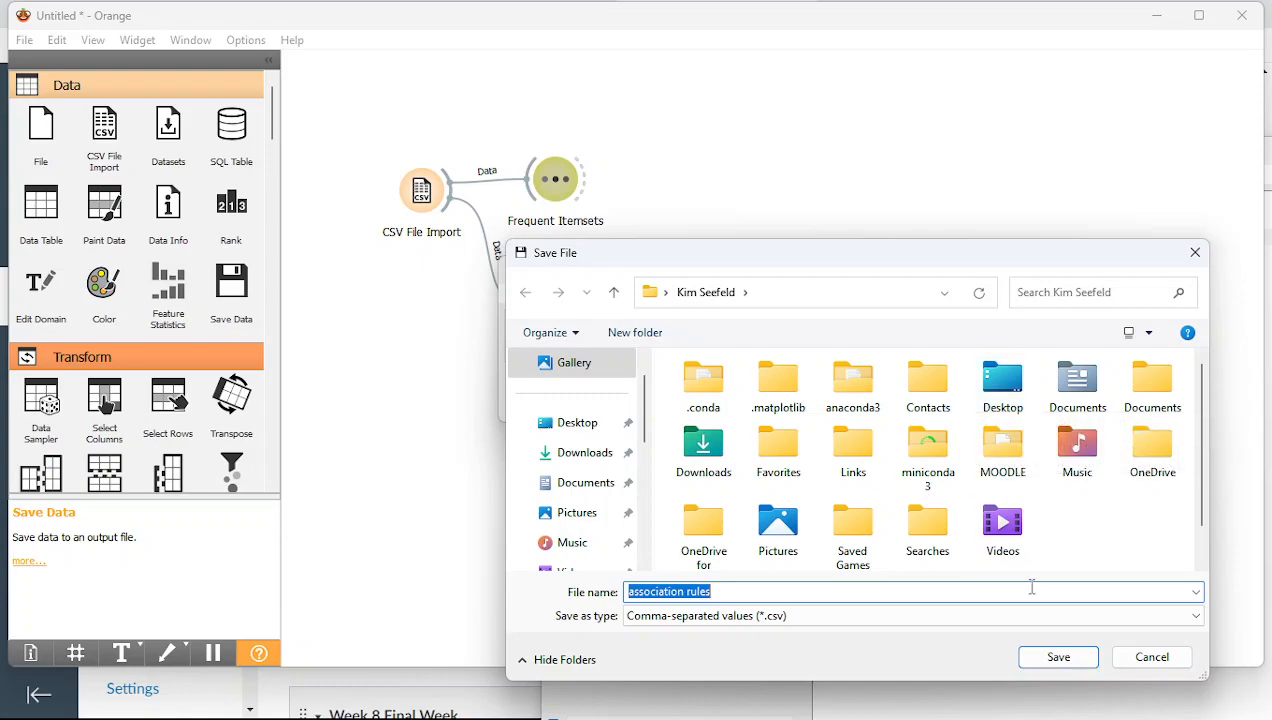
{"action": "double_click", "coordinate": [1008, 520]}
{"action": "left_click", "coordinate": [1045, 652]}
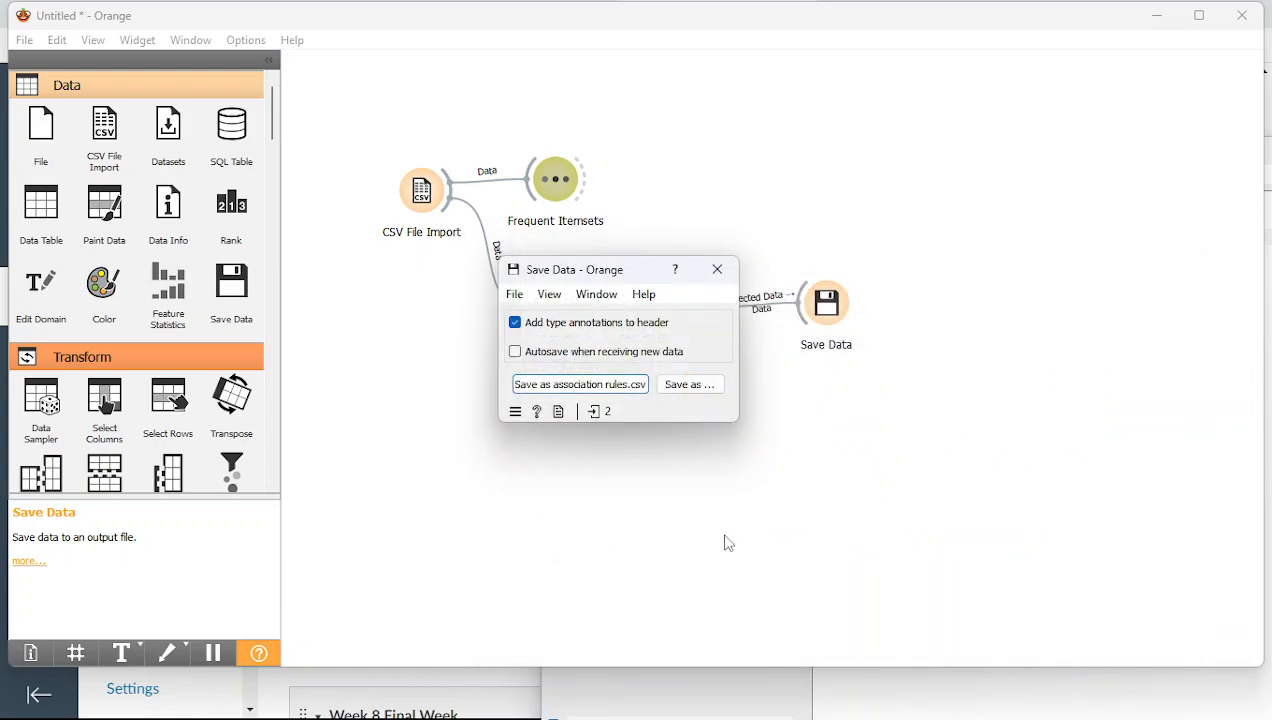
Find association rules.csv through the save dialog and open it in Excel
{"action": "left_click", "coordinate": [681, 386]}
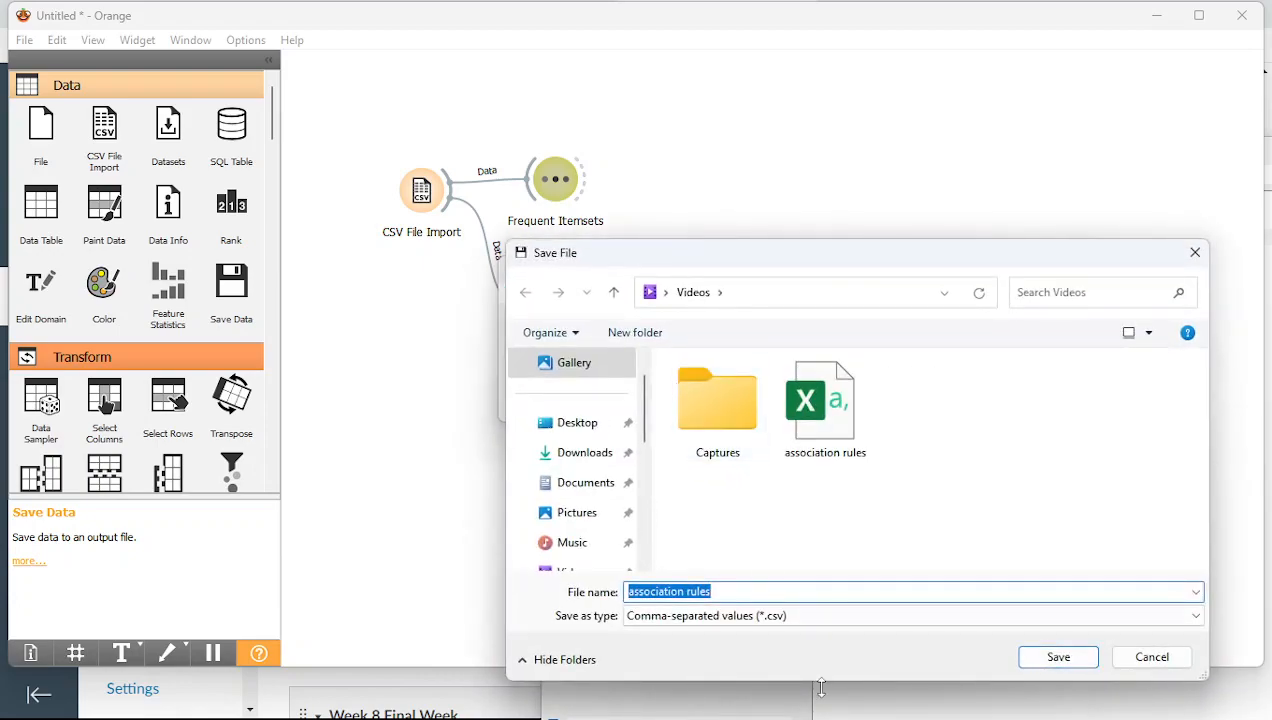
{"action": "left_click", "coordinate": [837, 620]}
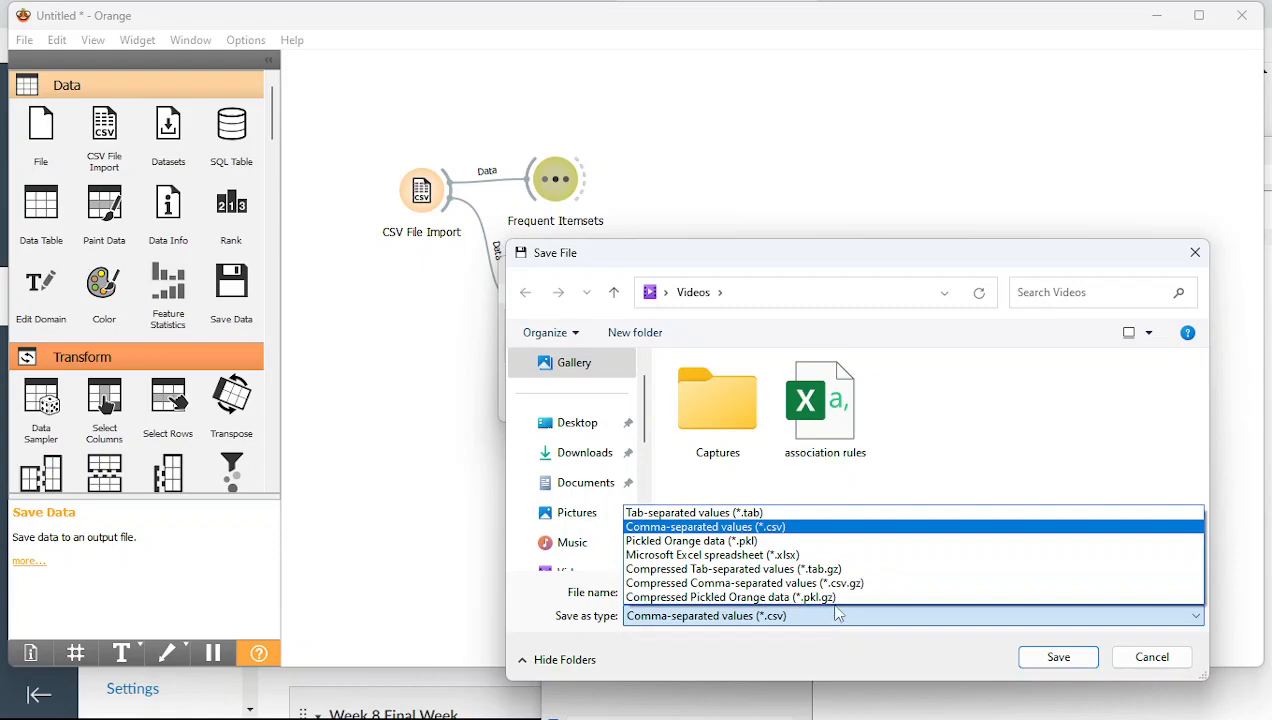
{"action": "left_click", "coordinate": [814, 428]}
{"action": "right_click", "coordinate": [818, 420]}
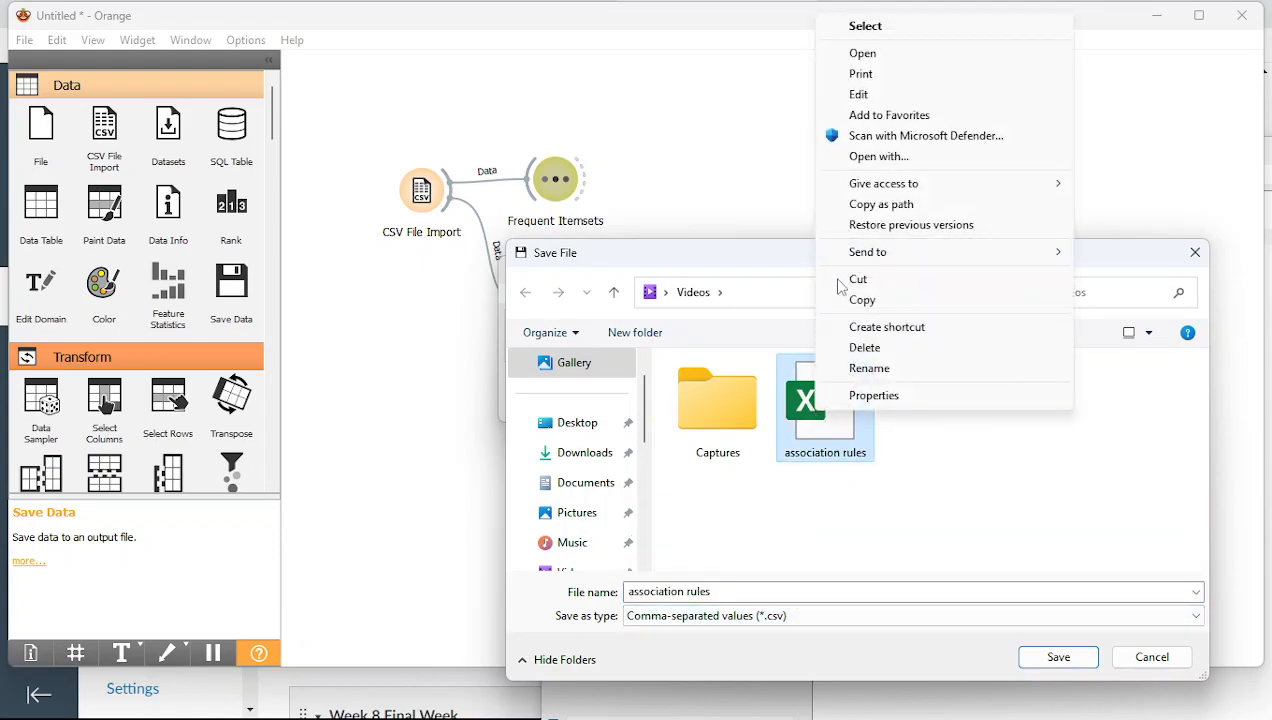
{"action": "left_click", "coordinate": [937, 55]}
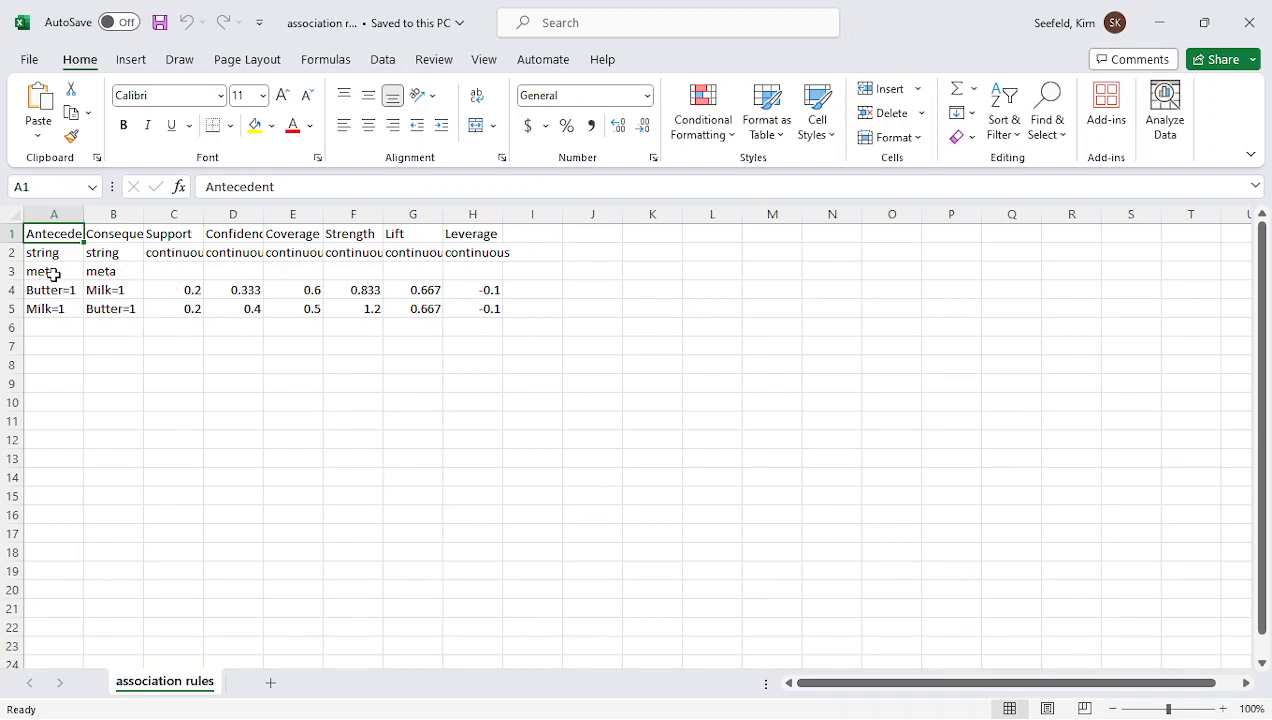
Inspect the two type-annotation rows and the continuous label in C2, then minimize Excel
{"action": "left_click_drag", "start_coordinate": [15, 270], "coordinate": [22, 257]}
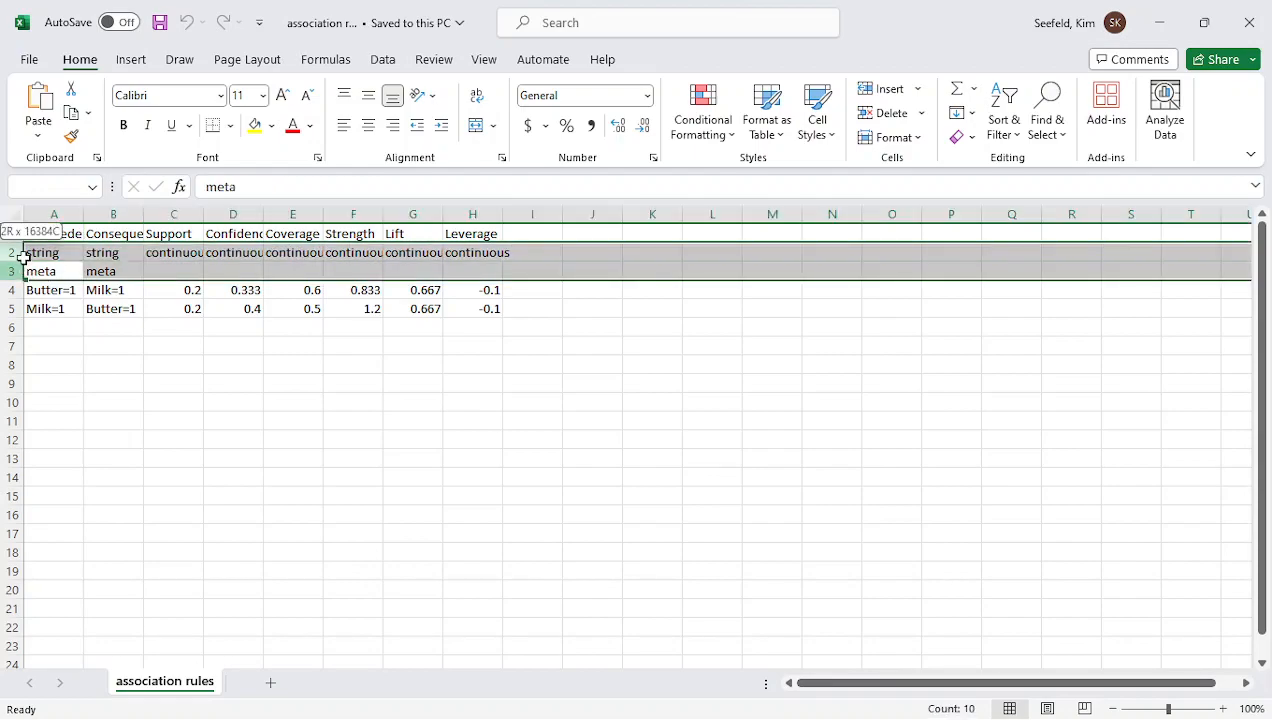
{"action": "left_click", "coordinate": [191, 253]}
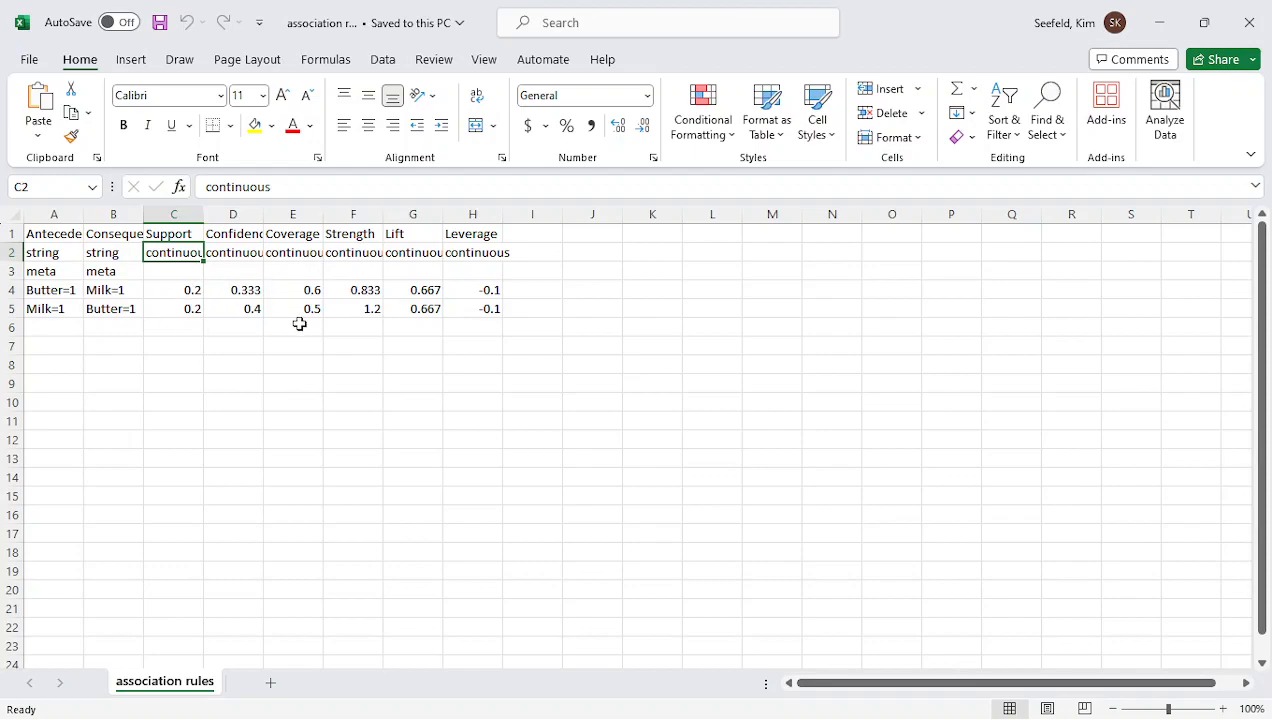
{"action": "left_click", "coordinate": [1166, 32]}
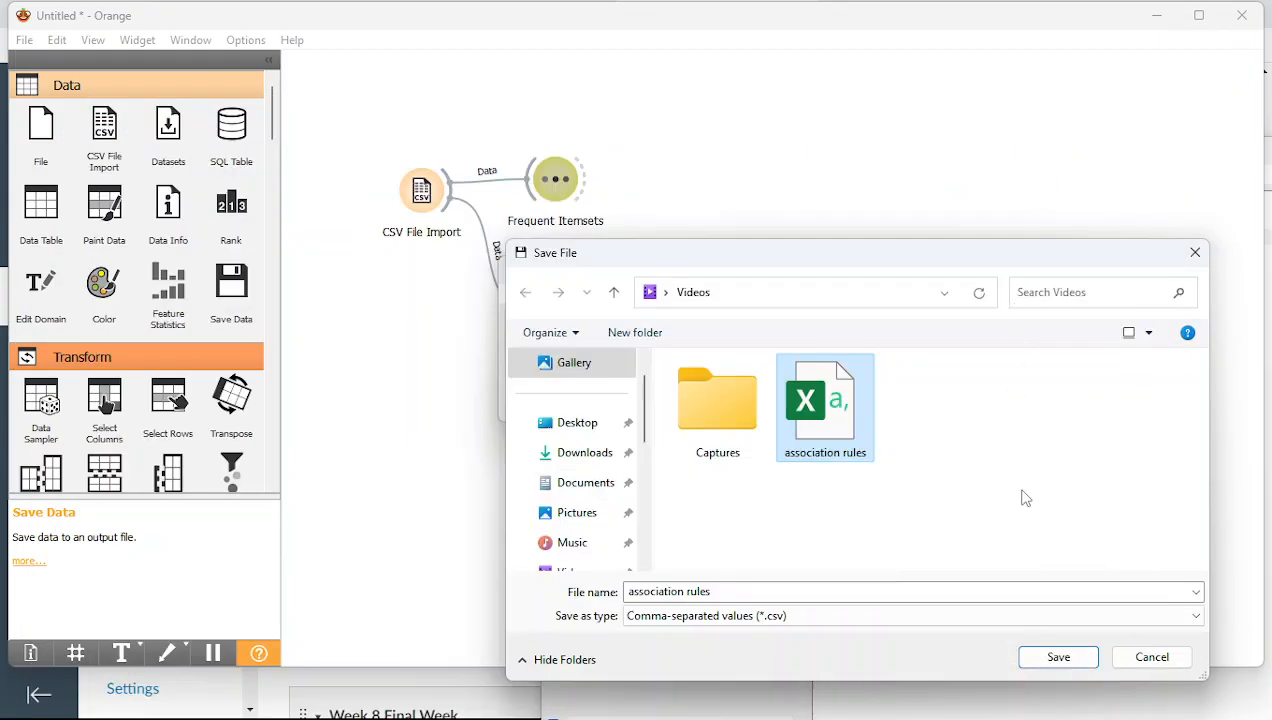
Cancel the Save File dialog, close Save Data, and add an unconnected File widget to the canvas
{"action": "left_click", "coordinate": [1128, 657]}
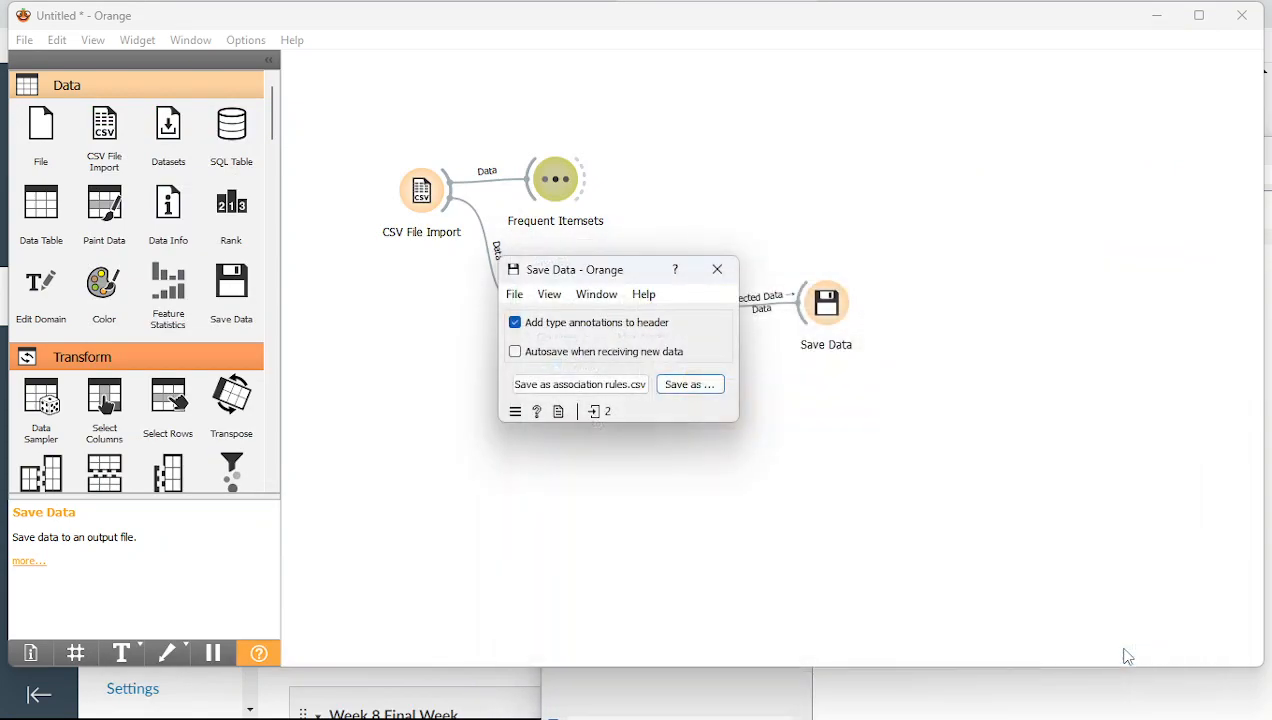
{"action": "left_click", "coordinate": [732, 276]}
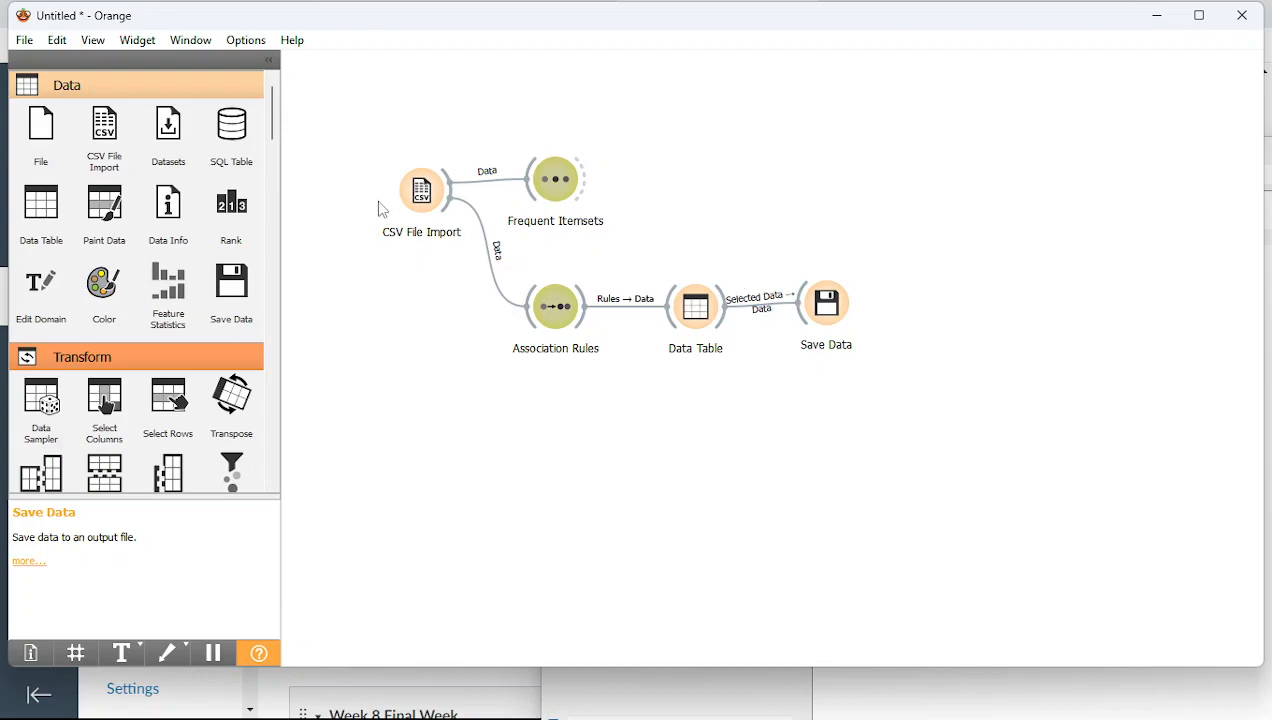
{"action": "left_click", "coordinate": [41, 133]}
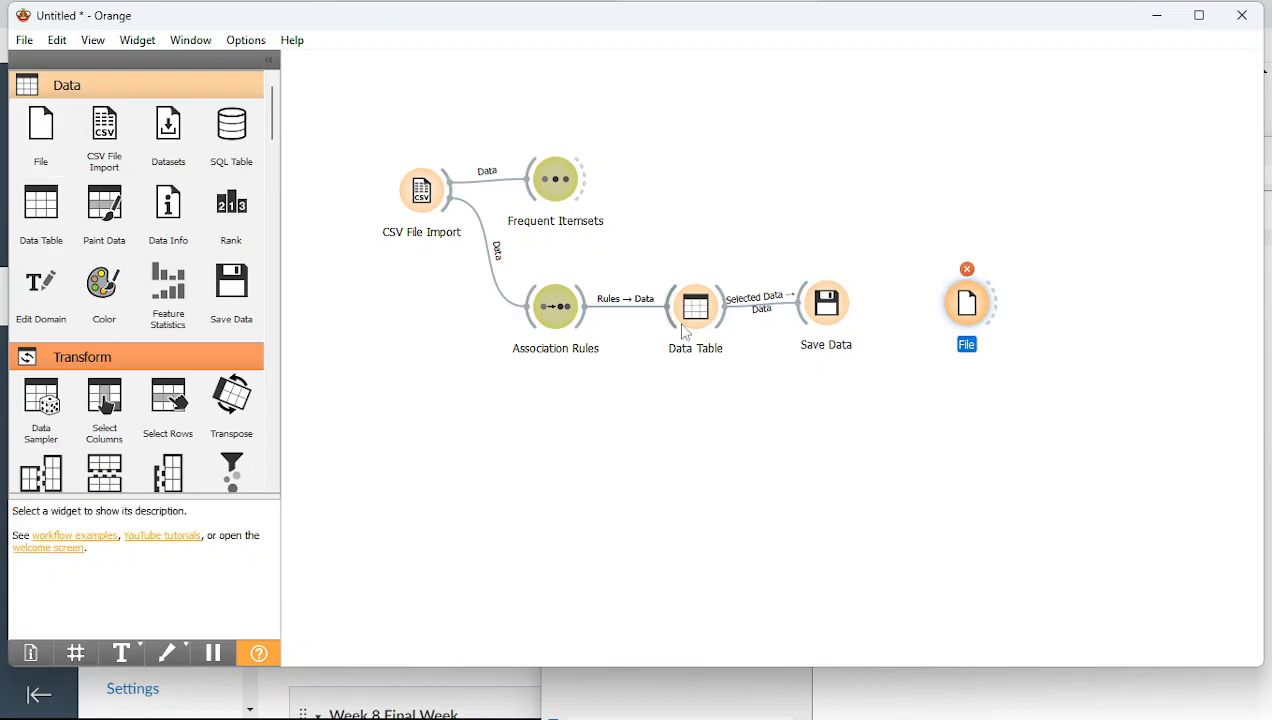
{"action": "left_click", "coordinate": [24, 40]}
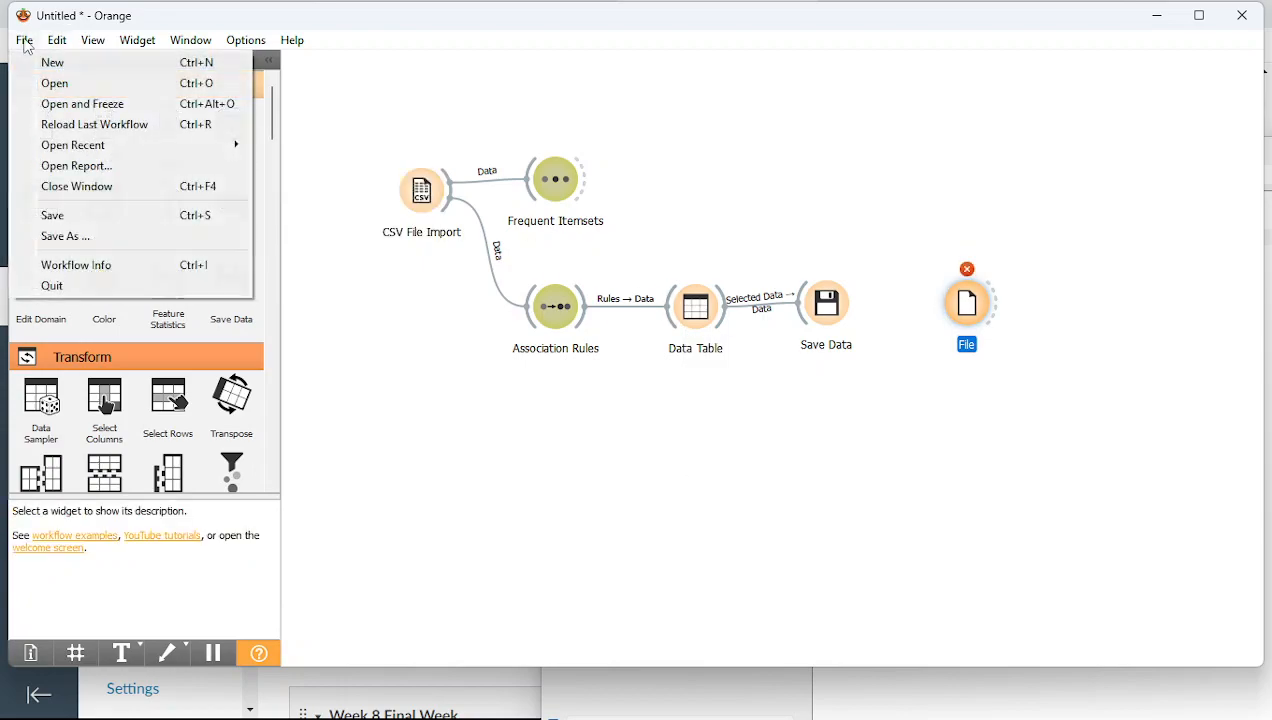
Start a new workflow holding a single CSV File Import widget, then switch to the Canvas modules page
{"action": "left_click", "coordinate": [35, 62]}
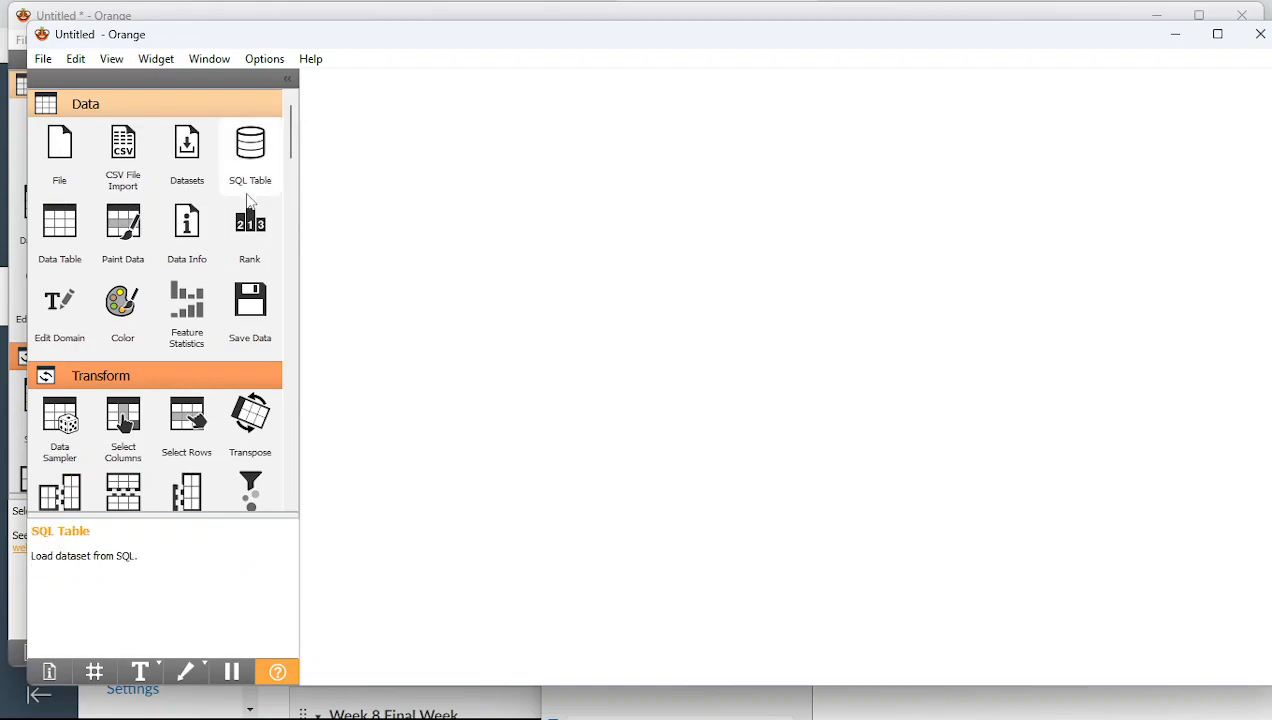
{"action": "left_click", "coordinate": [123, 152]}
{"action": "left_click", "coordinate": [123, 152]}
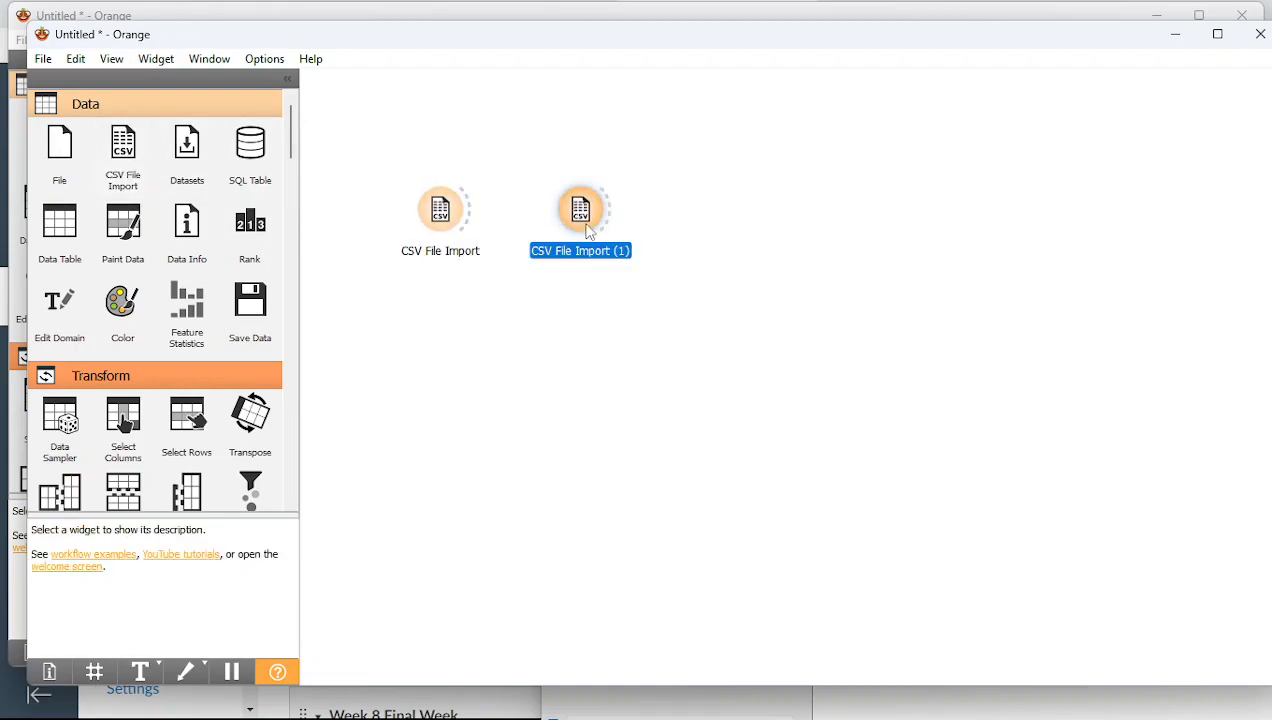
{"action": "key", "text": "Delete"}
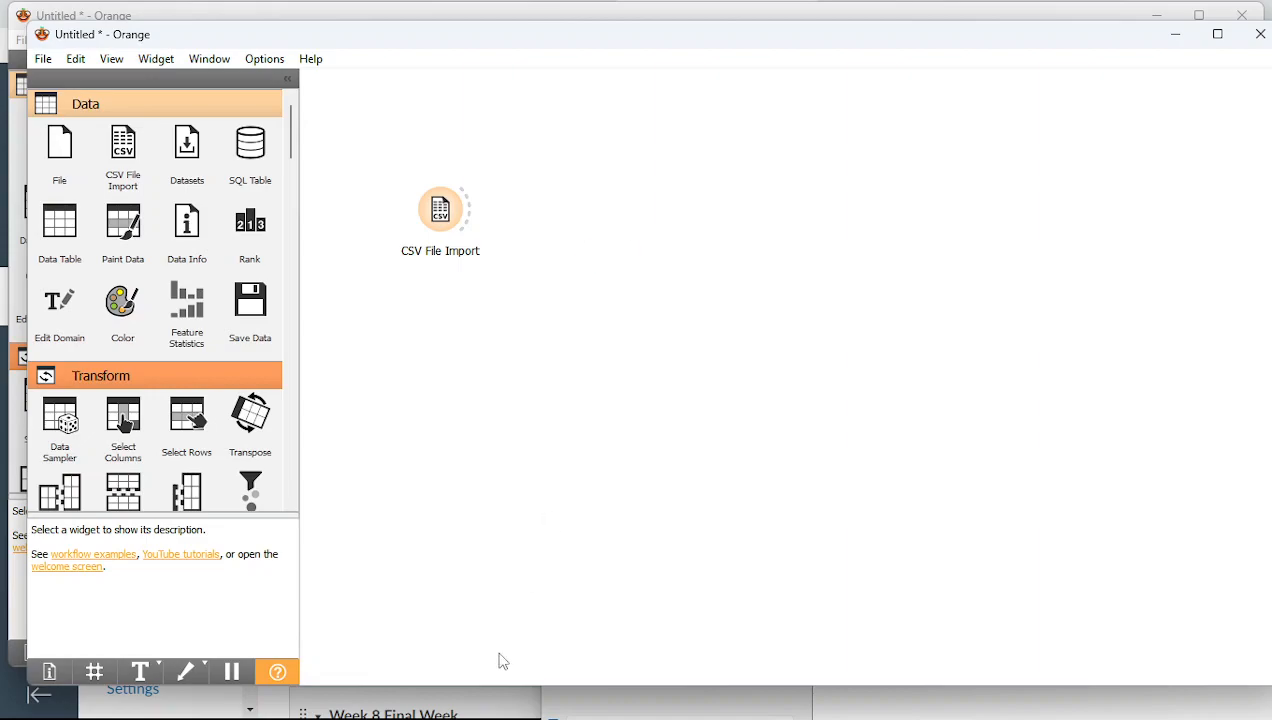
{"action": "mouse_move", "coordinate": [505, 715]}
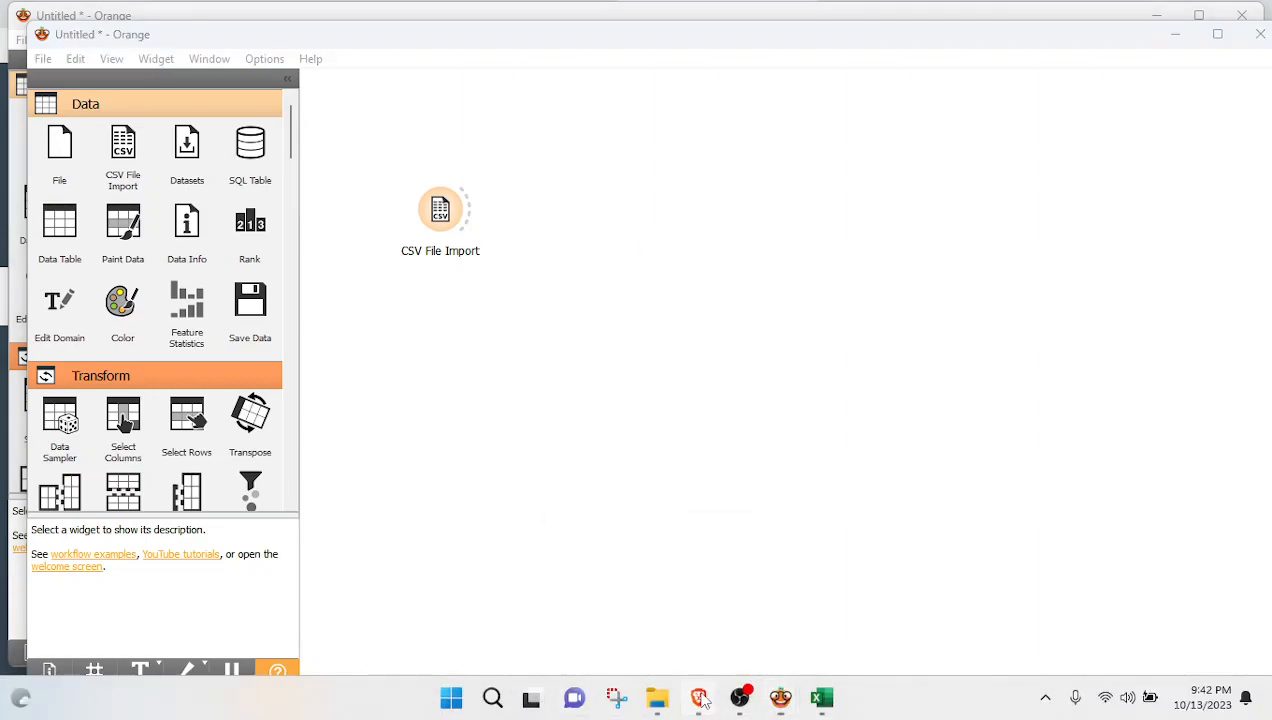
{"action": "left_click", "coordinate": [700, 698]}
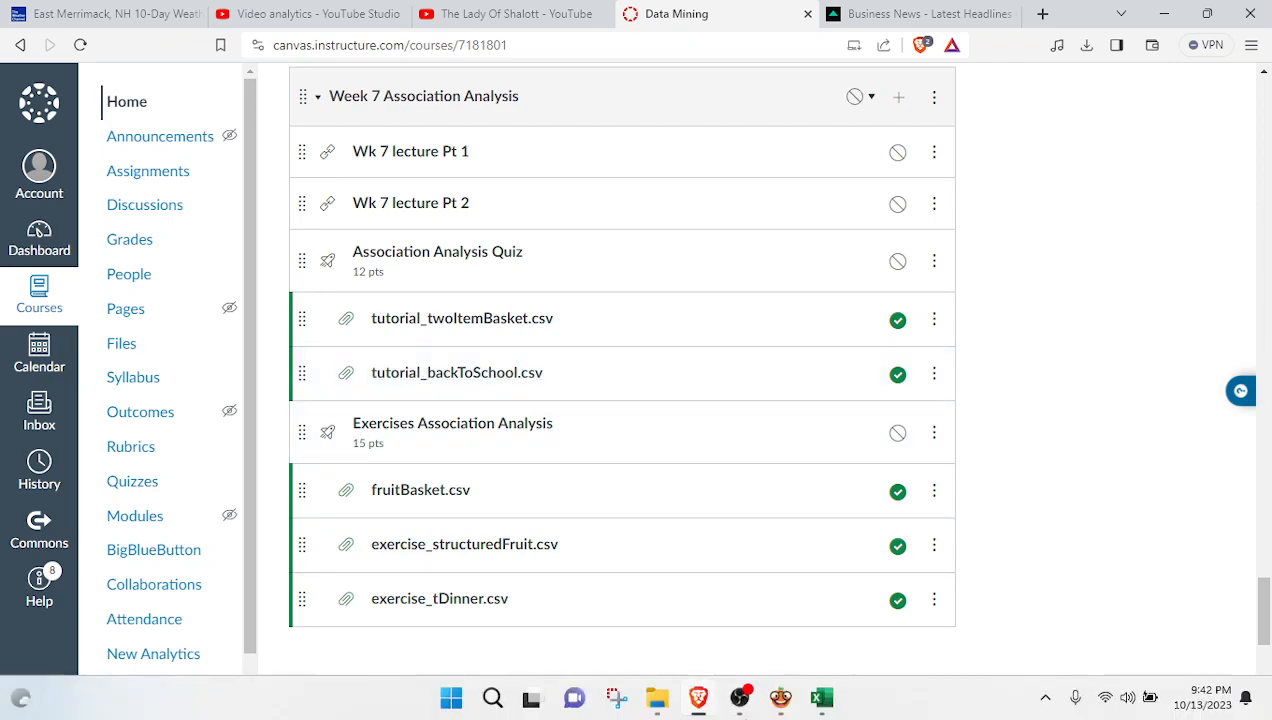
Return from the Canvas Week 7 modules page to the new 'Untitled * - Orange' workflow window
{"action": "mouse_move", "coordinate": [785, 705]}
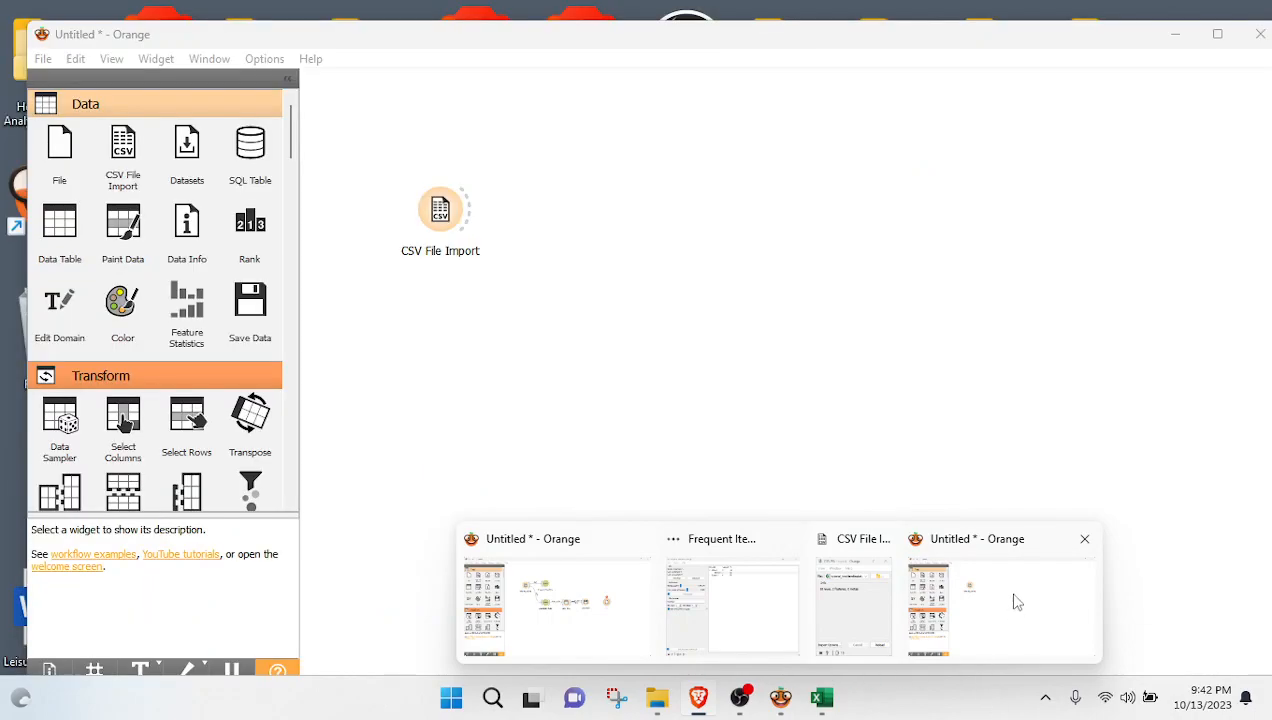
{"action": "left_click", "coordinate": [1013, 602]}
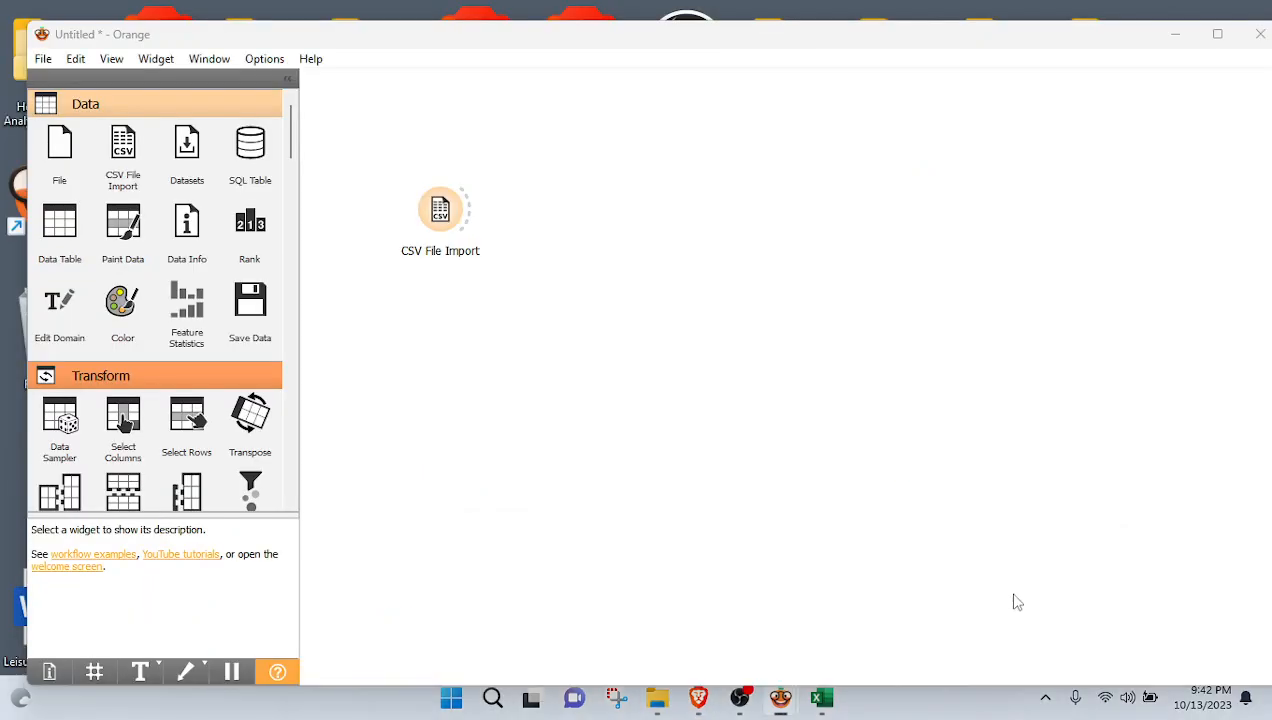
Load tutorial_backToSchool from Data Mining Course > Mod 7 complete > Mod 7 production into CSV File Import
{"action": "left_click", "coordinate": [440, 212]}
{"action": "double_click", "coordinate": [440, 212]}
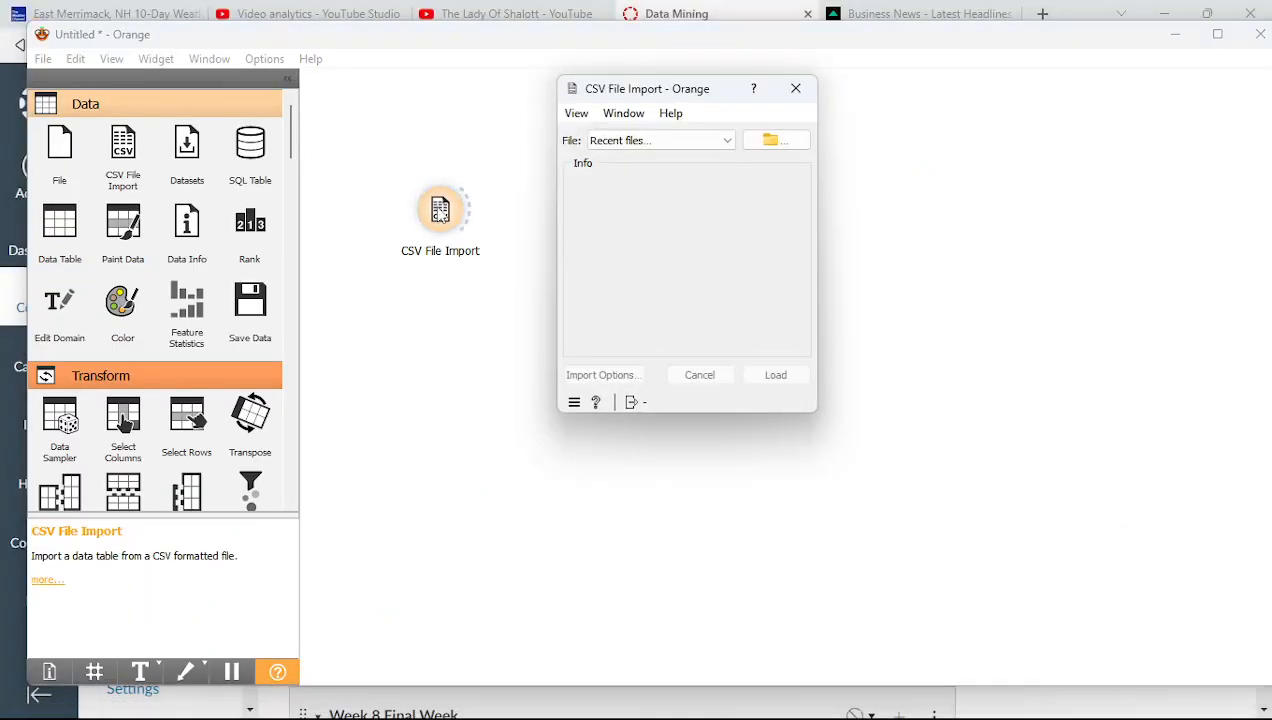
{"action": "left_click", "coordinate": [771, 150]}
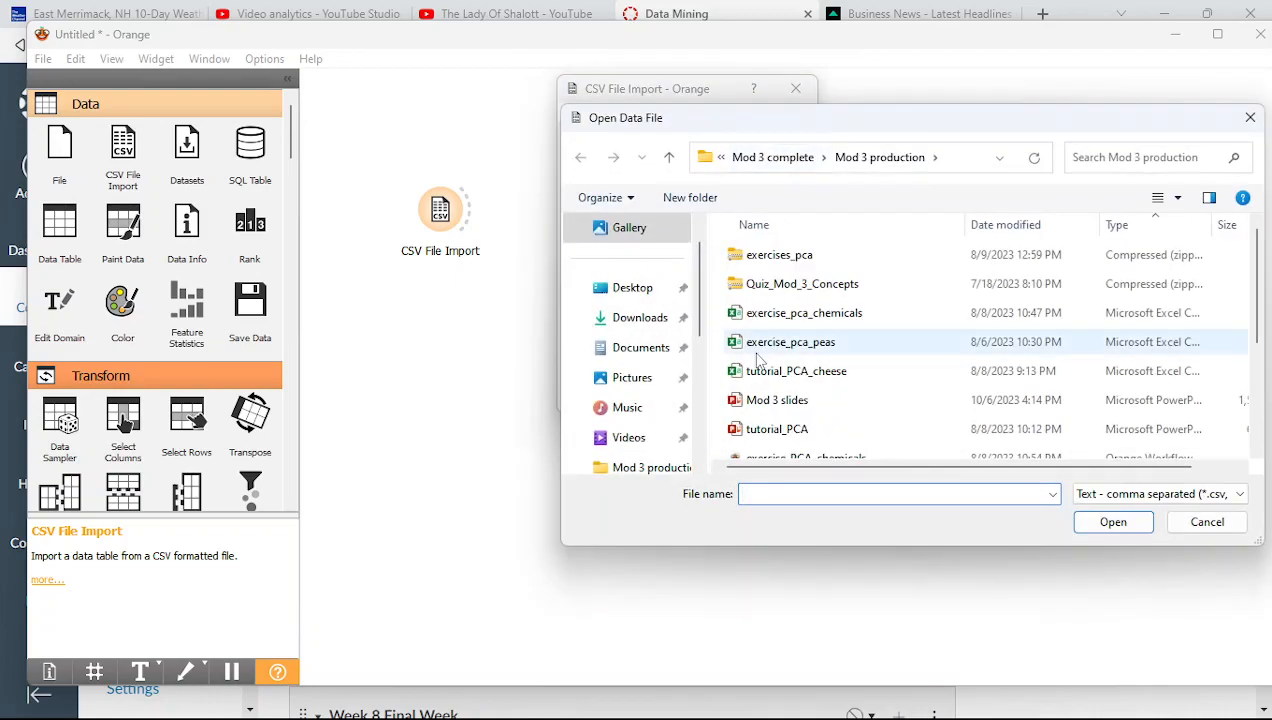
{"action": "left_click", "coordinate": [771, 160]}
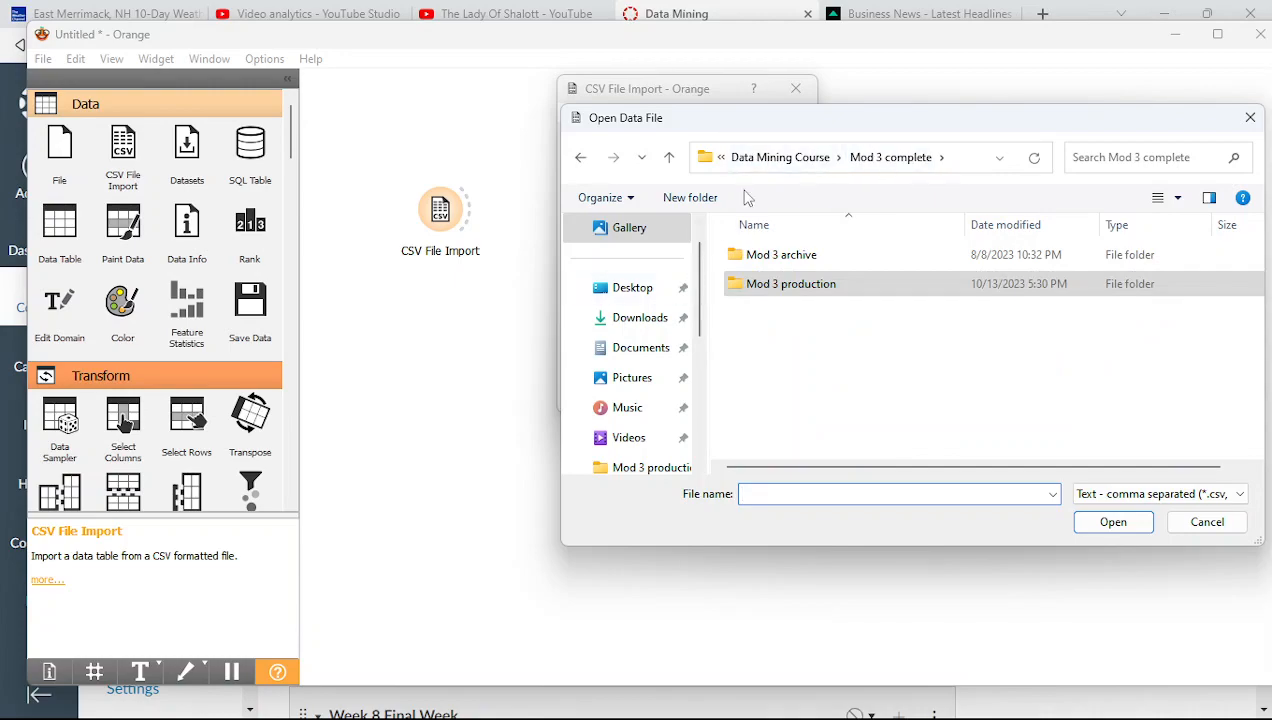
{"action": "left_click", "coordinate": [781, 160]}
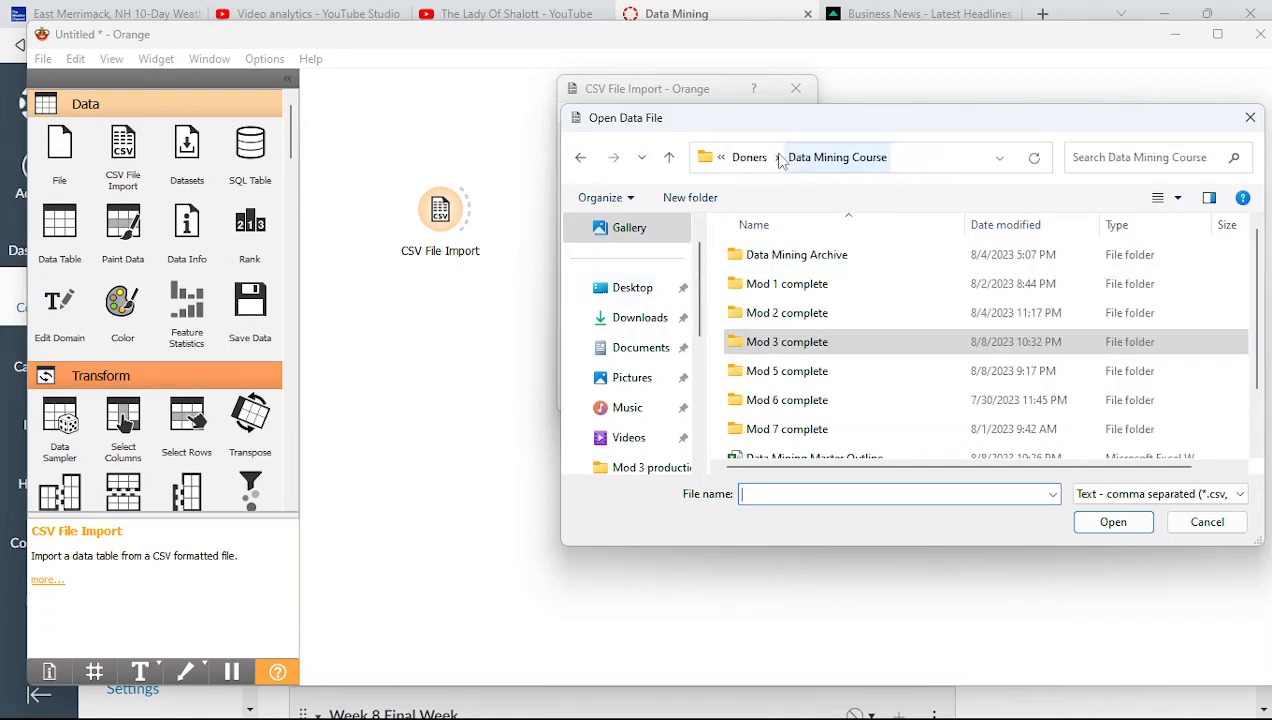
{"action": "double_click", "coordinate": [797, 430]}
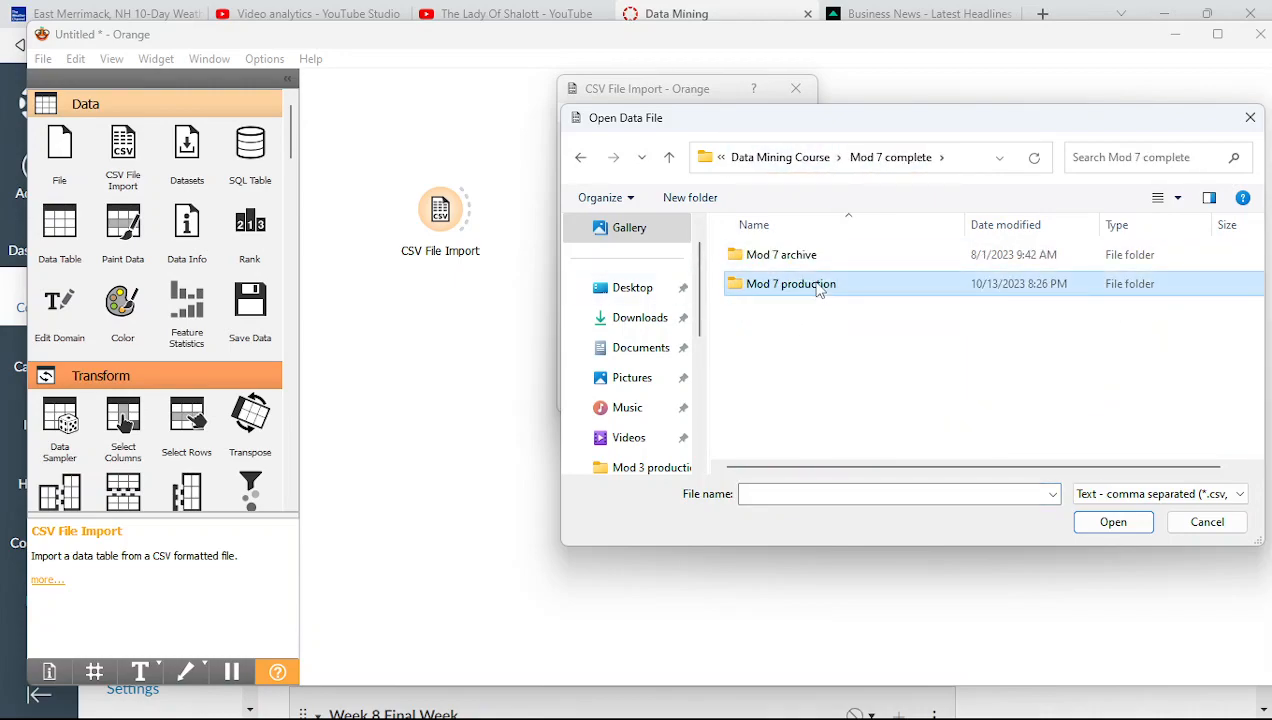
{"action": "double_click", "coordinate": [818, 285]}
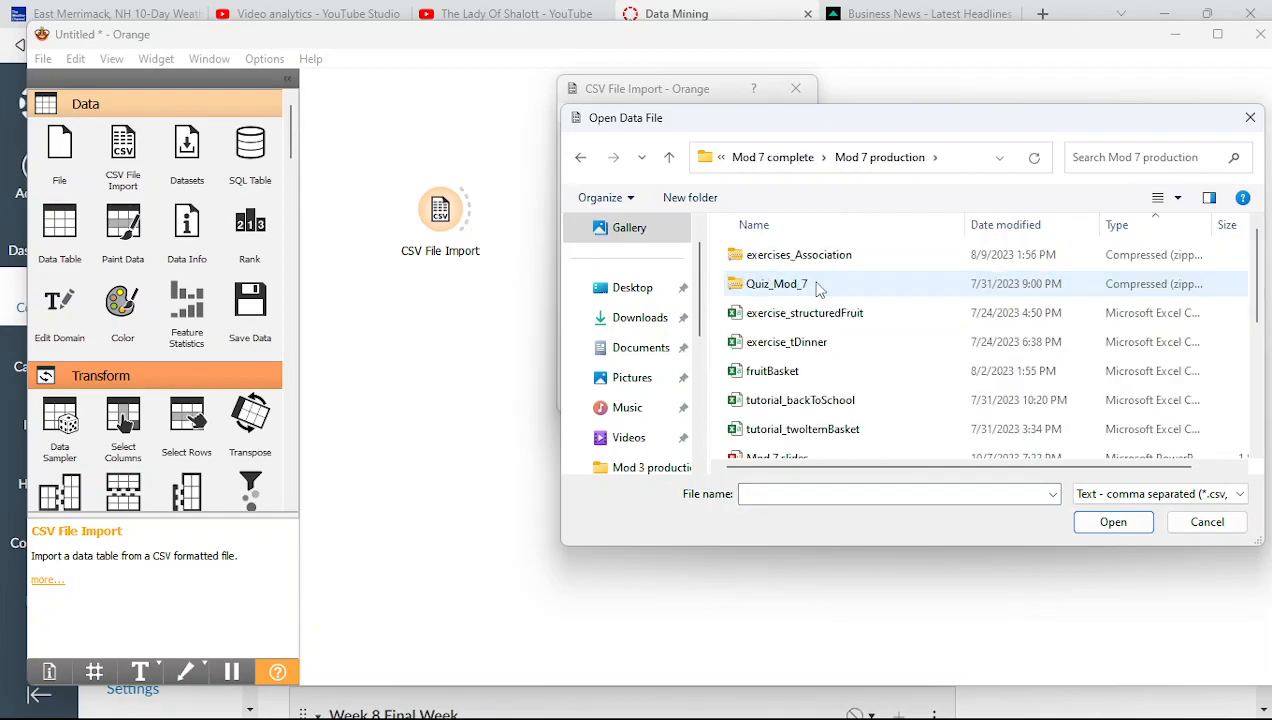
{"action": "left_click", "coordinate": [828, 412]}
{"action": "double_click", "coordinate": [827, 412]}
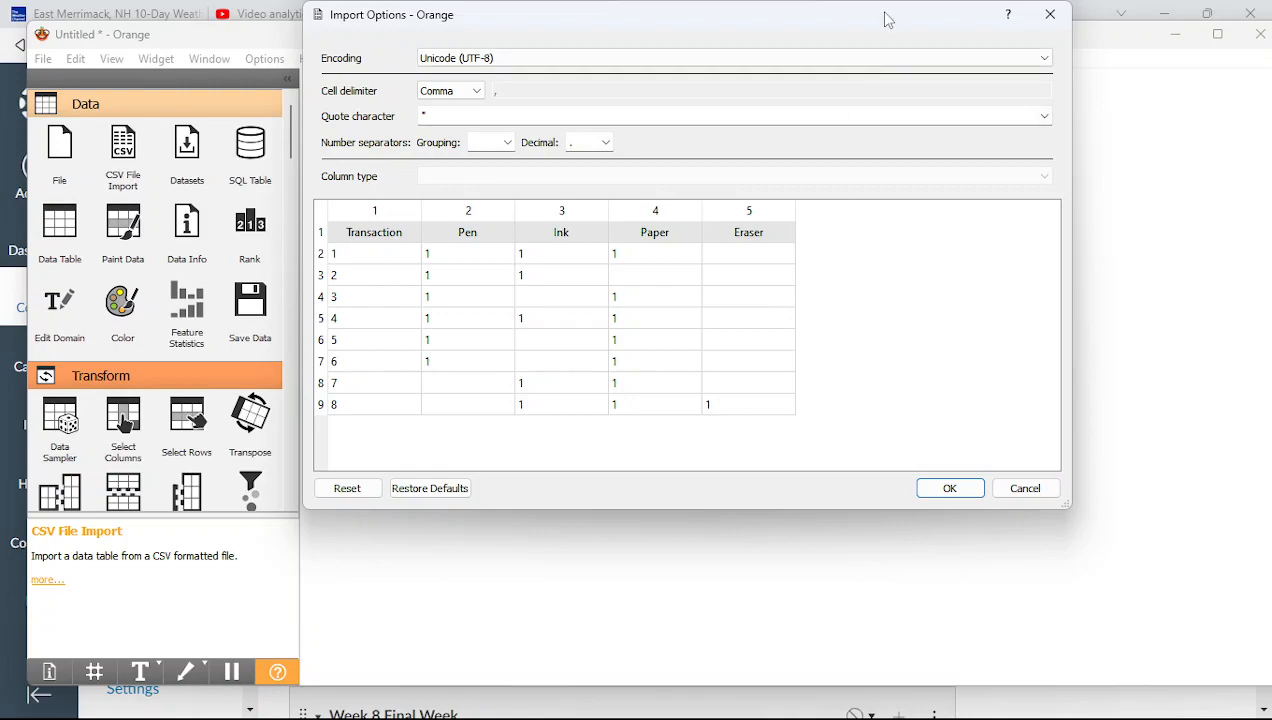
Set the Transaction column's type to Ignore in the import options
{"action": "left_click_drag", "start_coordinate": [887, 20], "coordinate": [983, 115]}
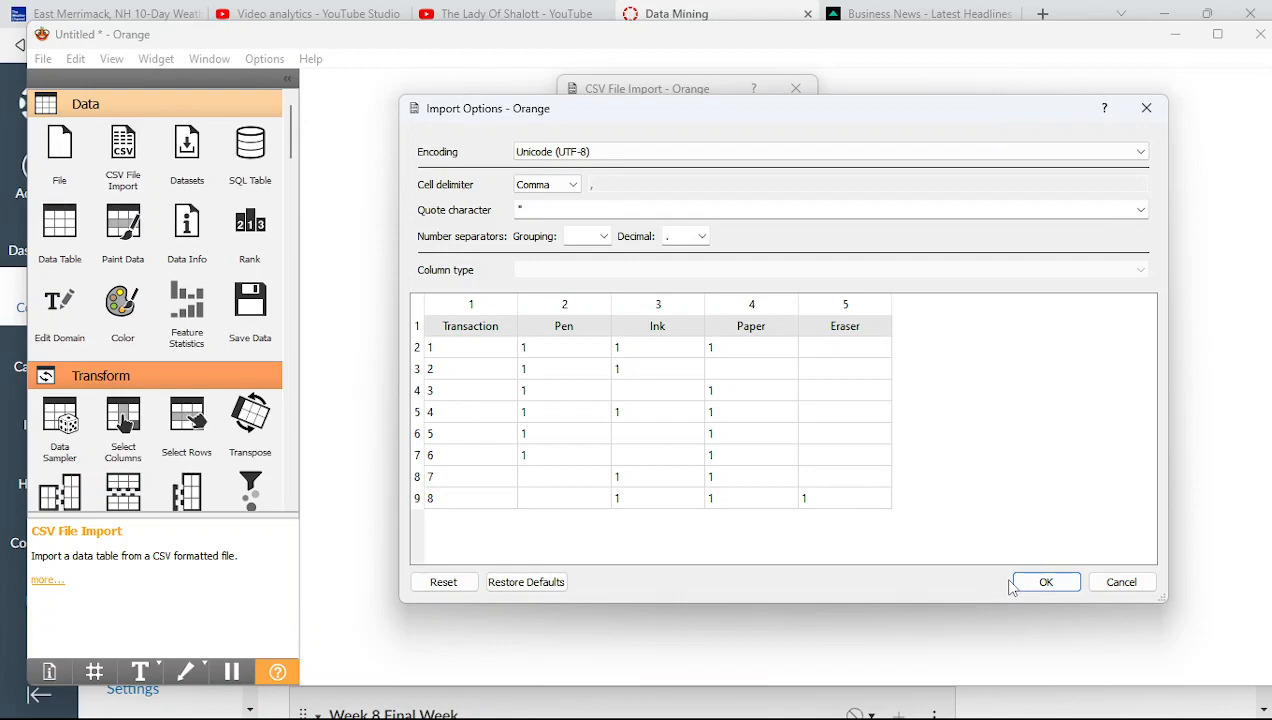
{"action": "left_click", "coordinate": [478, 308]}
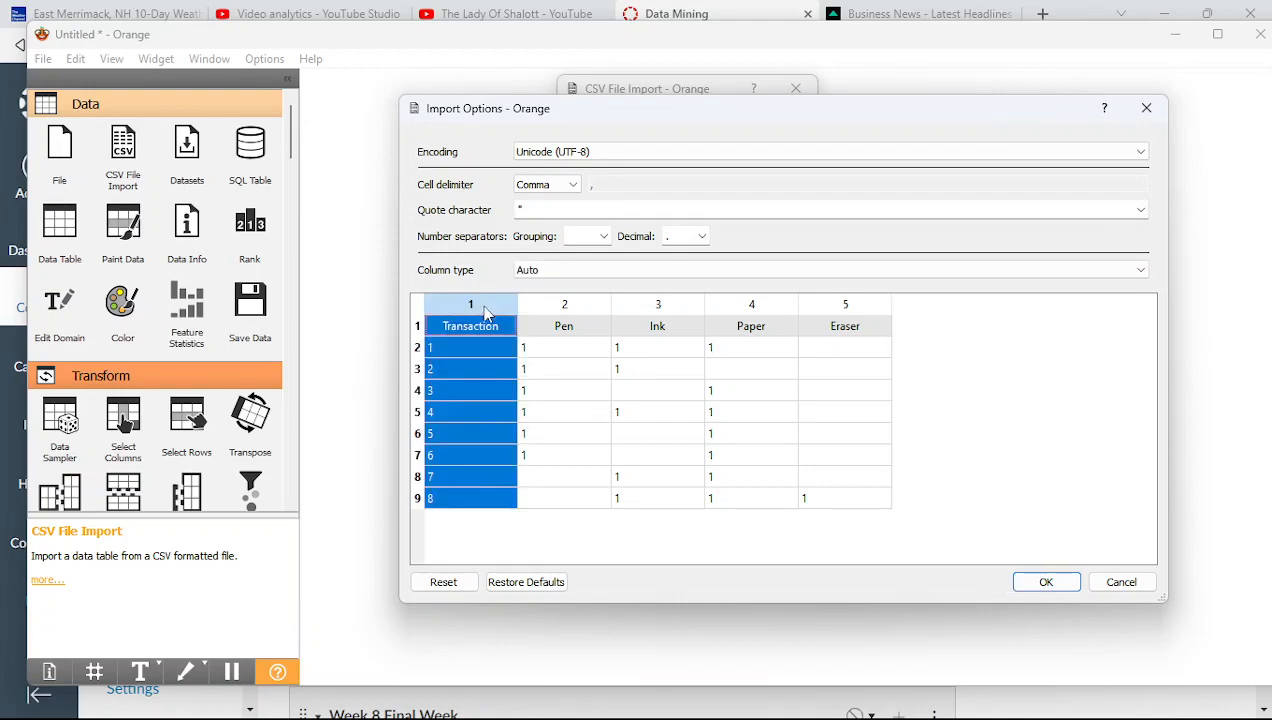
{"action": "left_click", "coordinate": [557, 277]}
{"action": "left_click", "coordinate": [548, 348]}
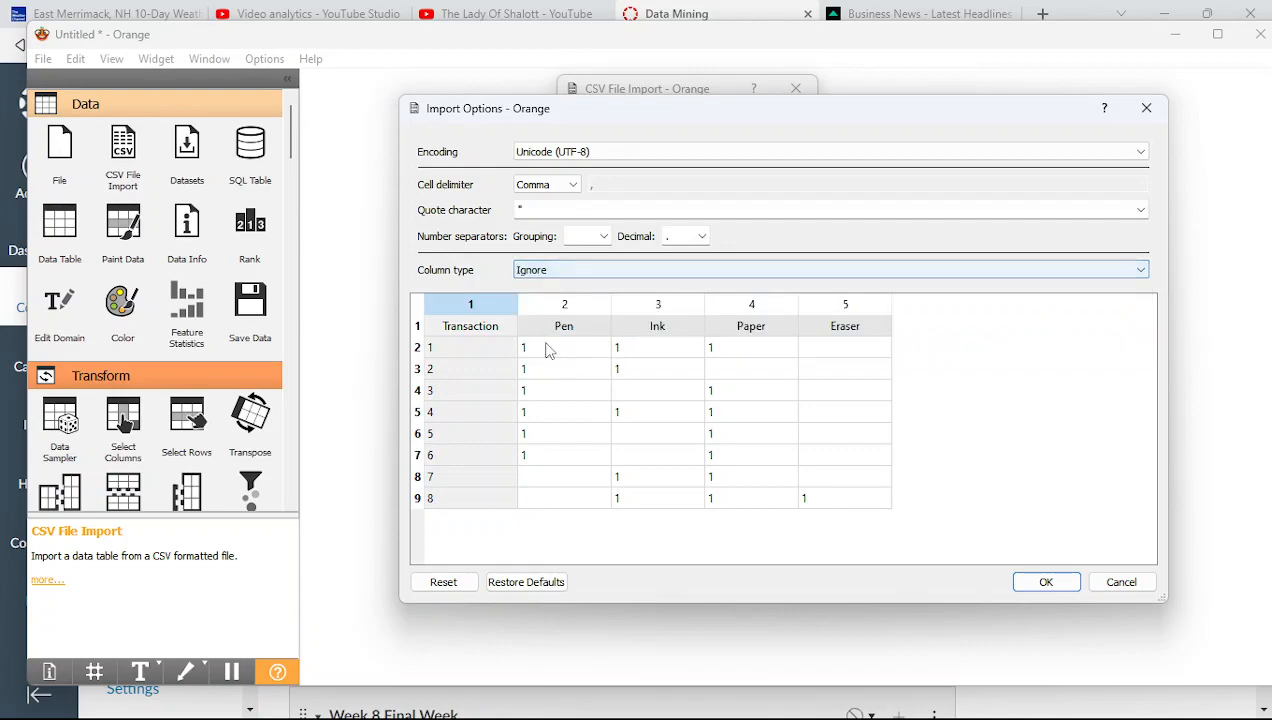
Make the Pen, Ink, Paper and Eraser columns categorical and apply the import
{"action": "left_click", "coordinate": [563, 304]}
{"action": "left_click", "coordinate": [658, 304], "text": "shift"}
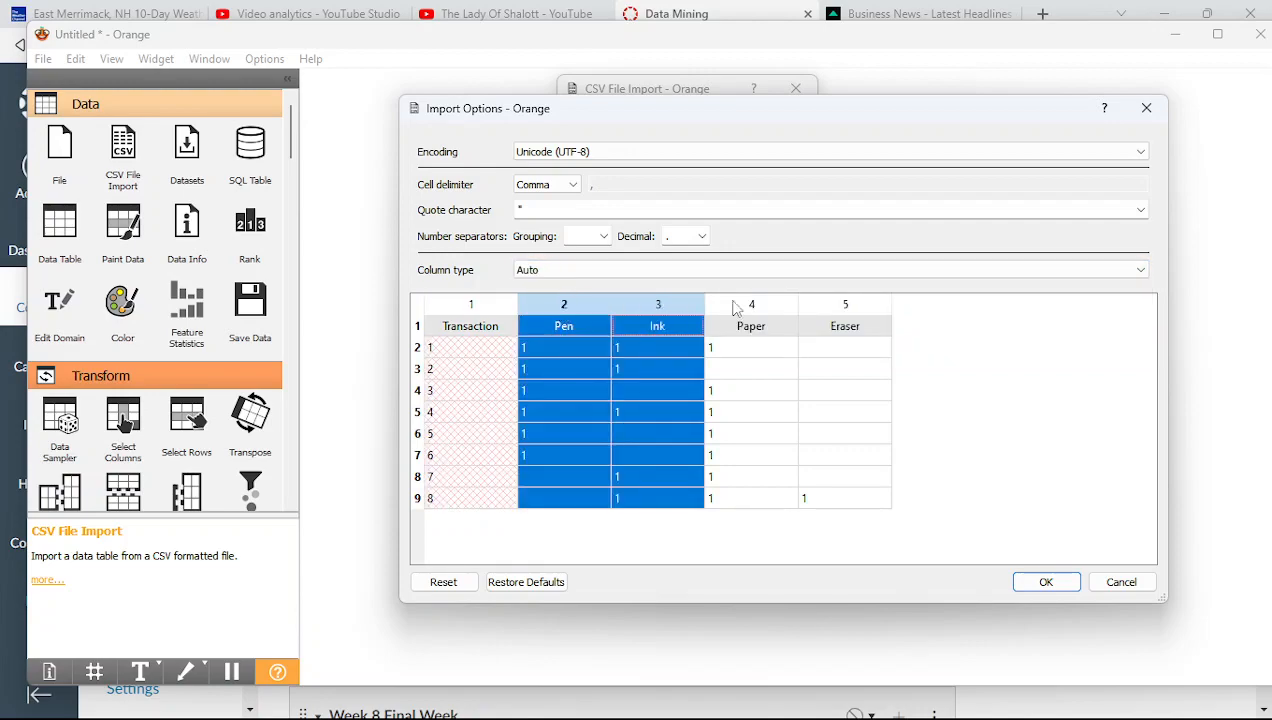
{"action": "left_click", "coordinate": [843, 310], "text": "shift"}
{"action": "left_click", "coordinate": [836, 269]}
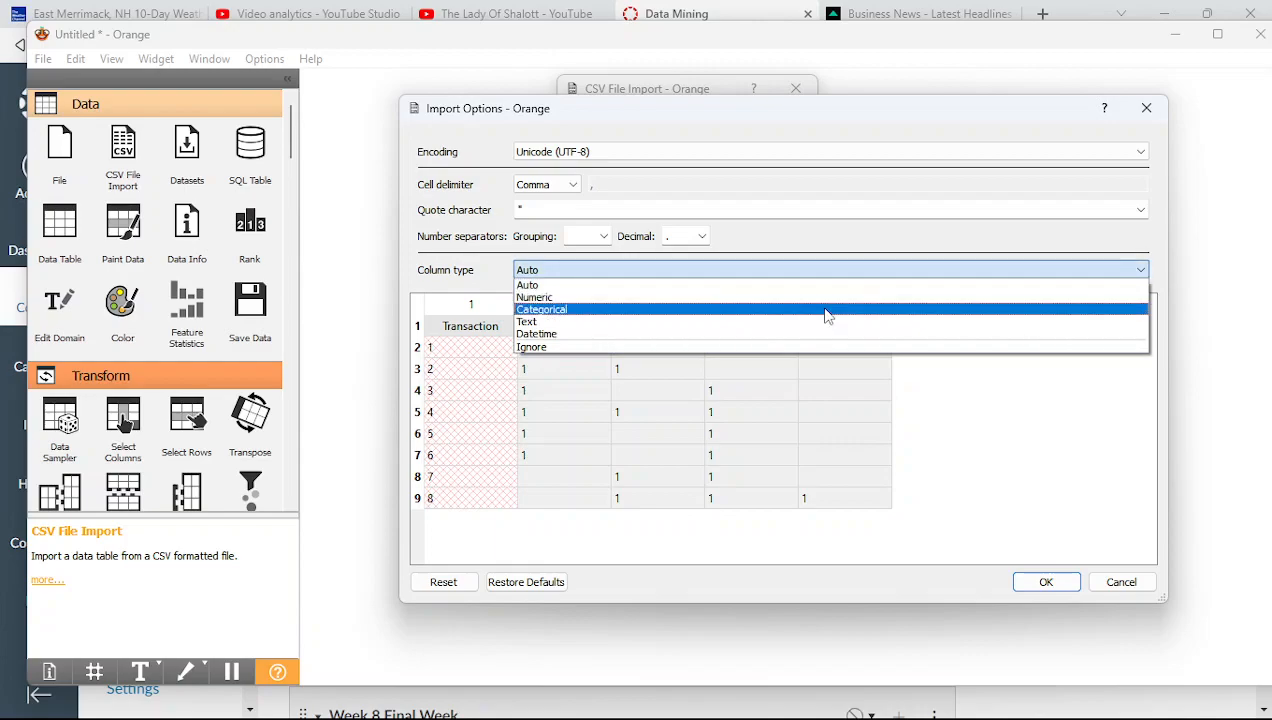
{"action": "left_click", "coordinate": [827, 311]}
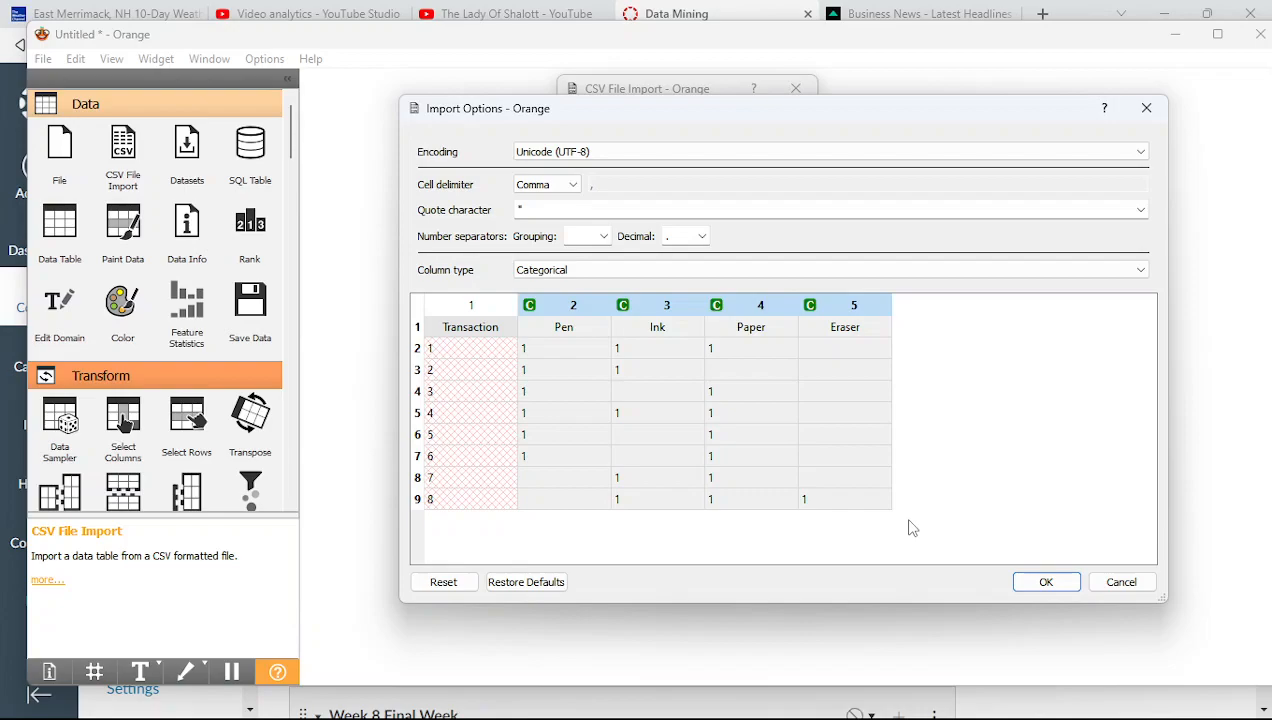
{"action": "left_click", "coordinate": [1040, 588]}
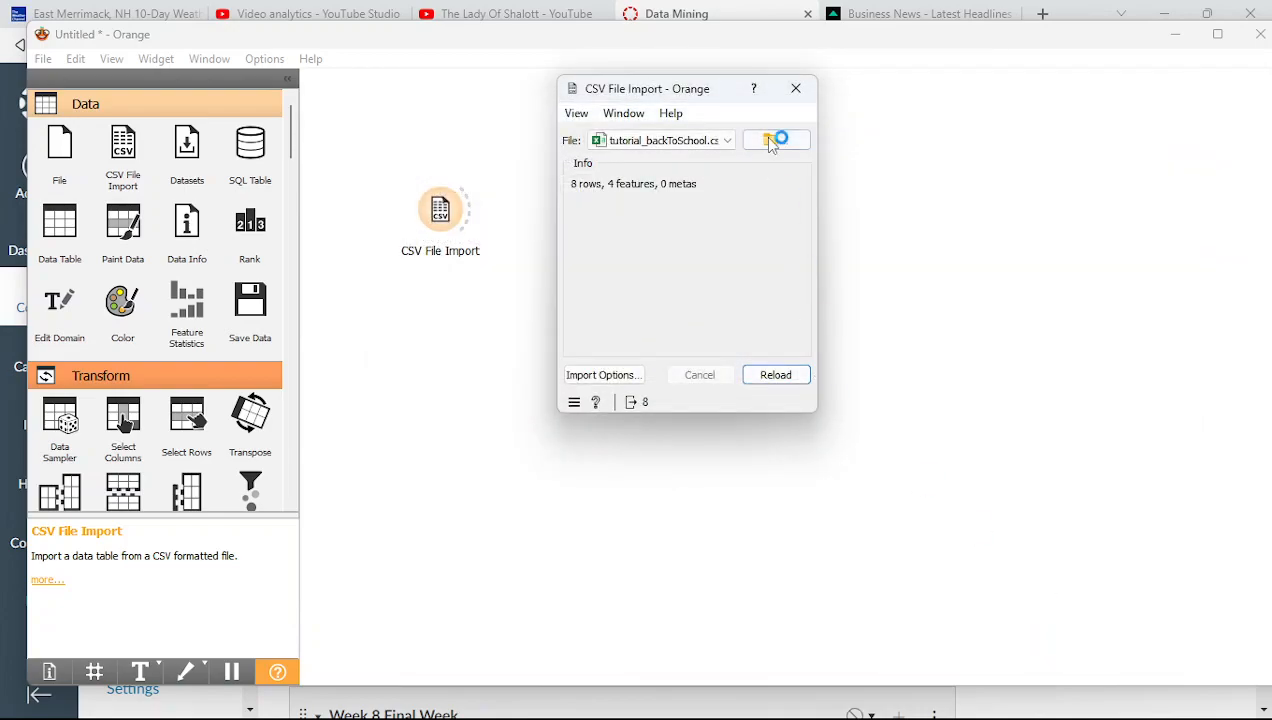
Close the import settings and drag Frequent Itemsets from the Associate section beside CSV File Import
{"action": "left_click", "coordinate": [797, 89]}
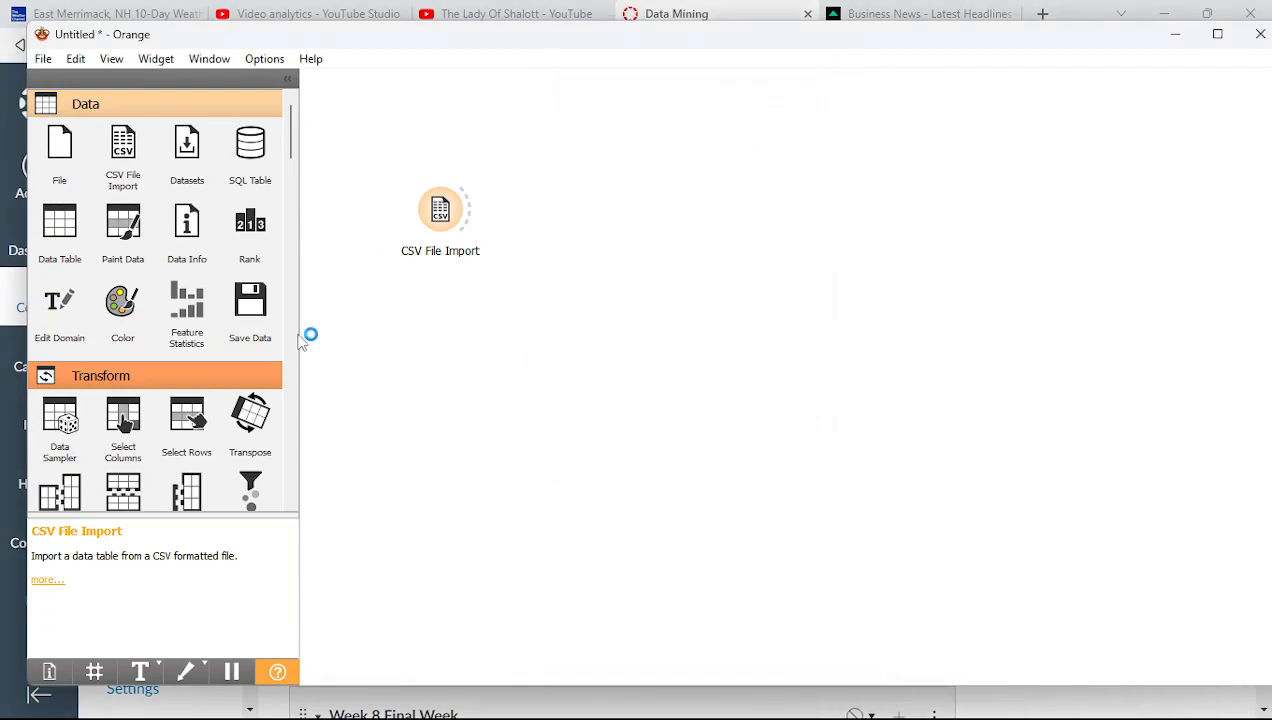
{"action": "left_click_drag", "start_coordinate": [289, 150], "coordinate": [287, 355]}
{"action": "left_click", "coordinate": [253, 58]}
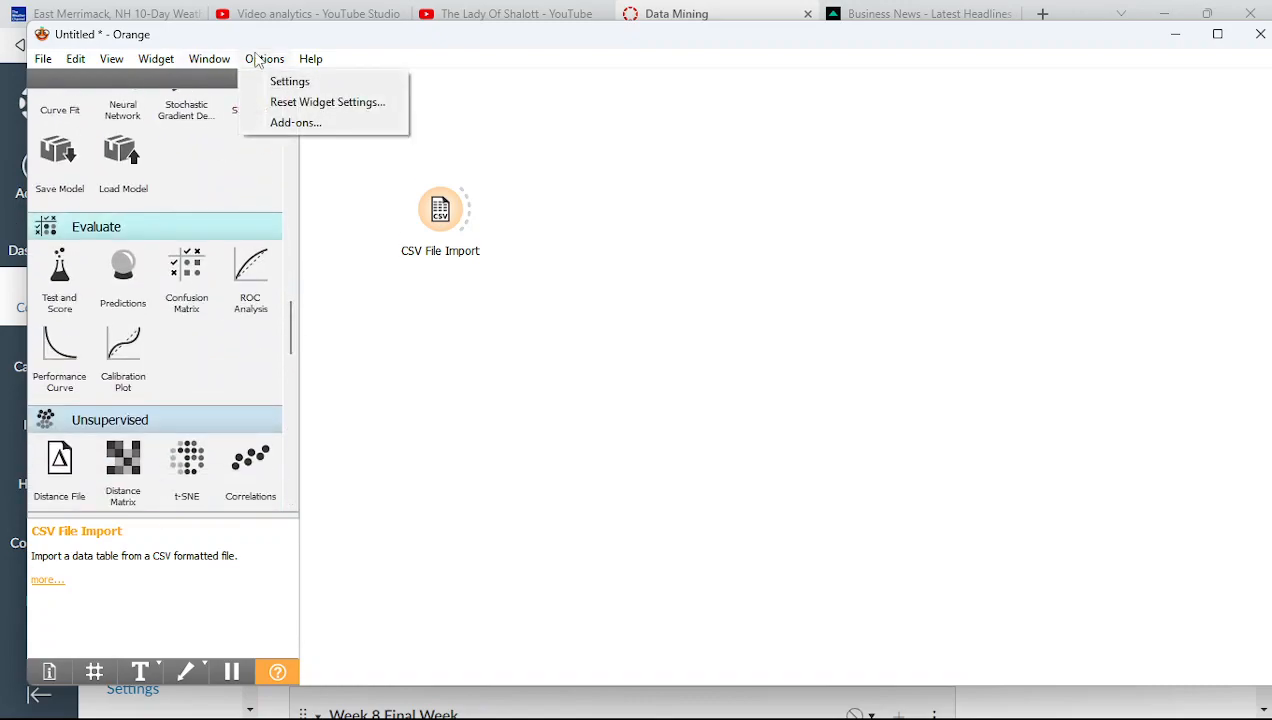
{"action": "left_click_drag", "start_coordinate": [289, 338], "coordinate": [267, 432]}
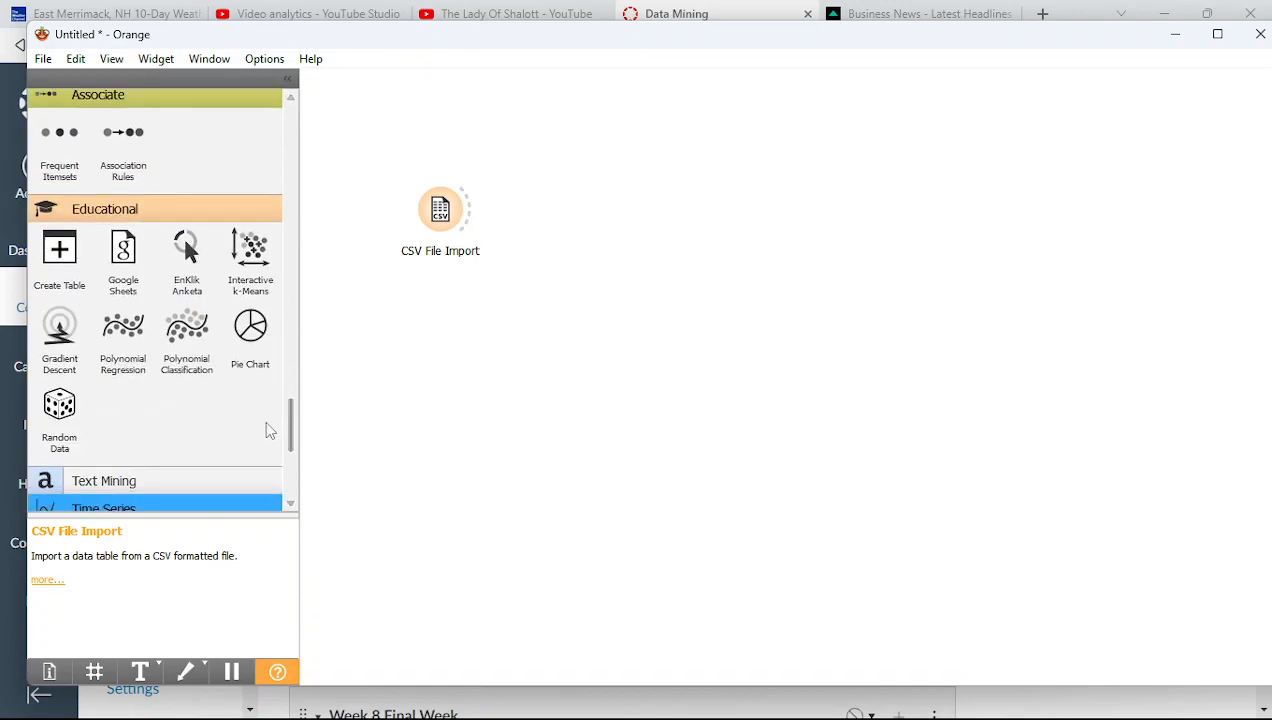
{"action": "left_click_drag", "start_coordinate": [70, 165], "coordinate": [545, 160]}
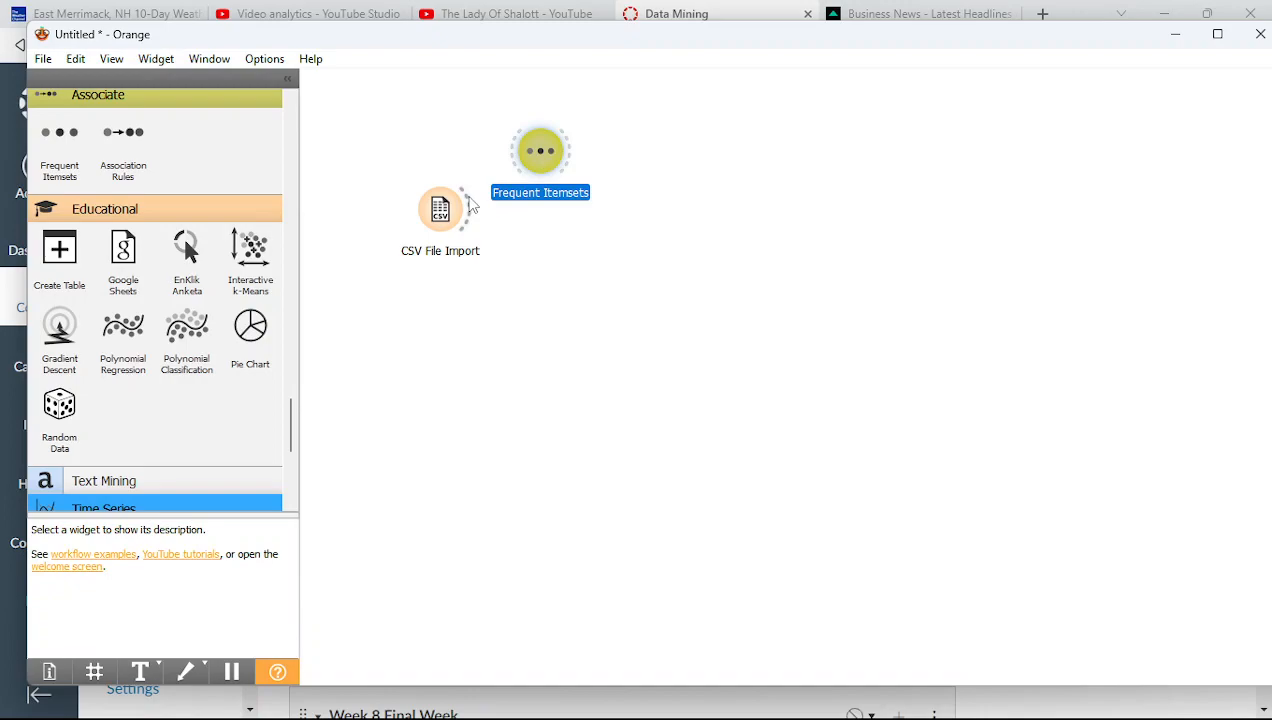
Connect CSV File Import to Frequent Itemsets with 0.0001% minimal support and 10000 max itemsets
{"action": "left_click_drag", "start_coordinate": [472, 210], "coordinate": [518, 168]}
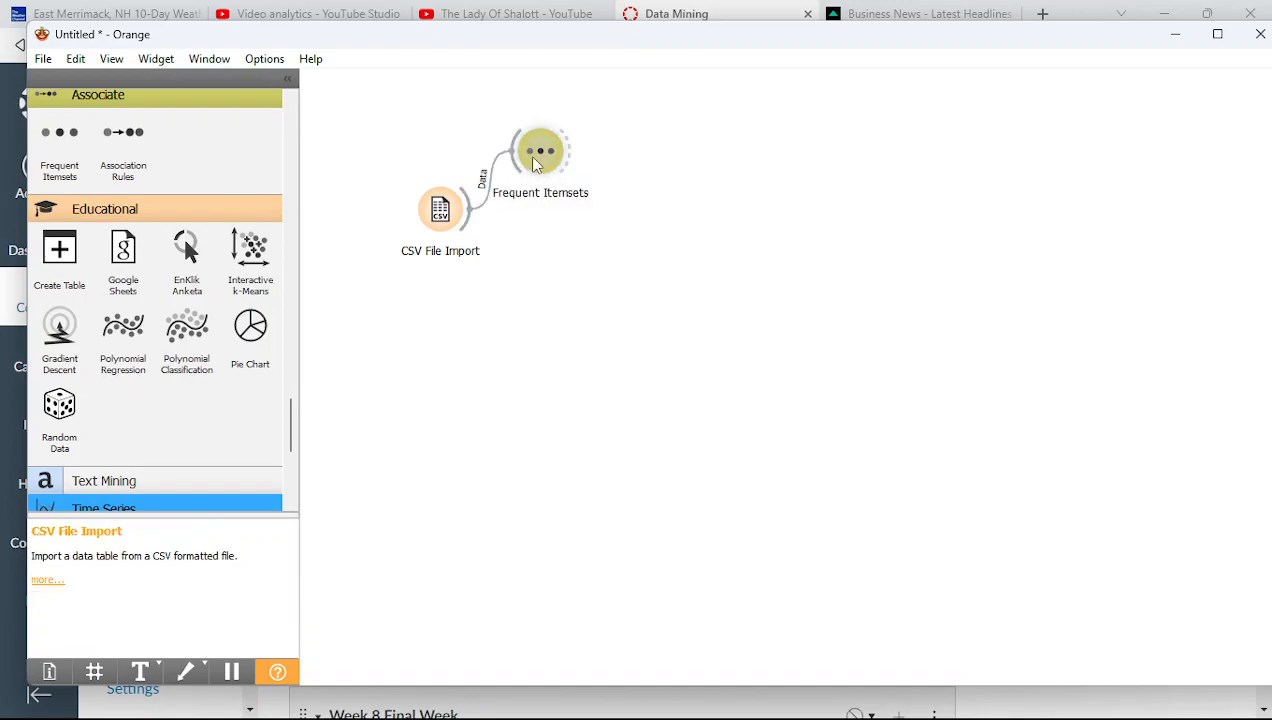
{"action": "double_click", "coordinate": [535, 163]}
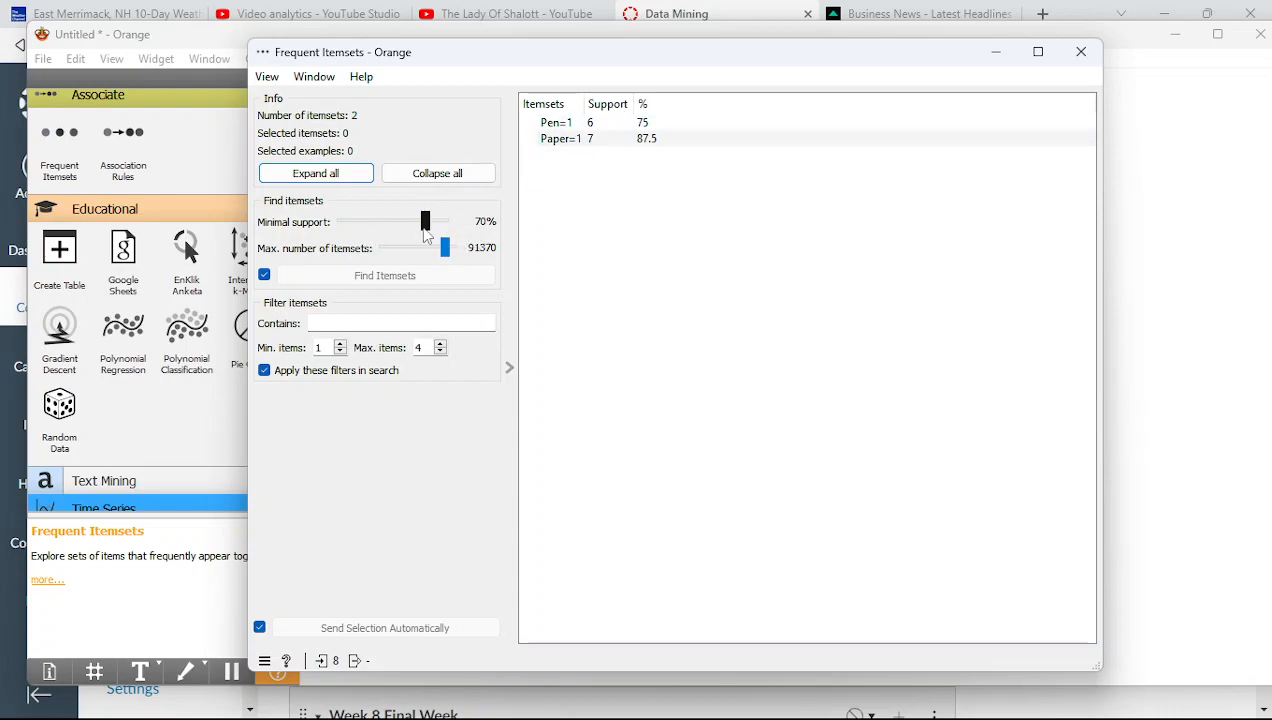
{"action": "left_click_drag", "start_coordinate": [425, 224], "coordinate": [341, 222]}
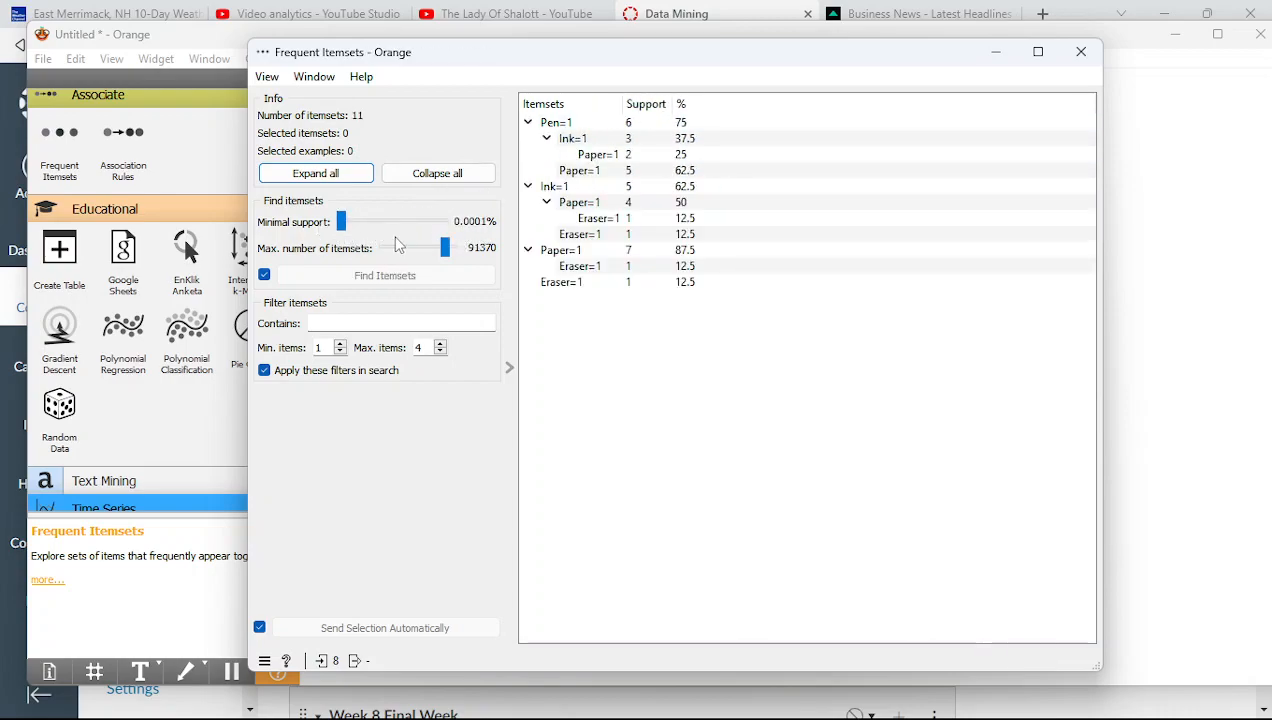
{"action": "left_click_drag", "start_coordinate": [445, 249], "coordinate": [362, 251]}
{"action": "left_click_drag", "start_coordinate": [521, 49], "coordinate": [467, 300]}
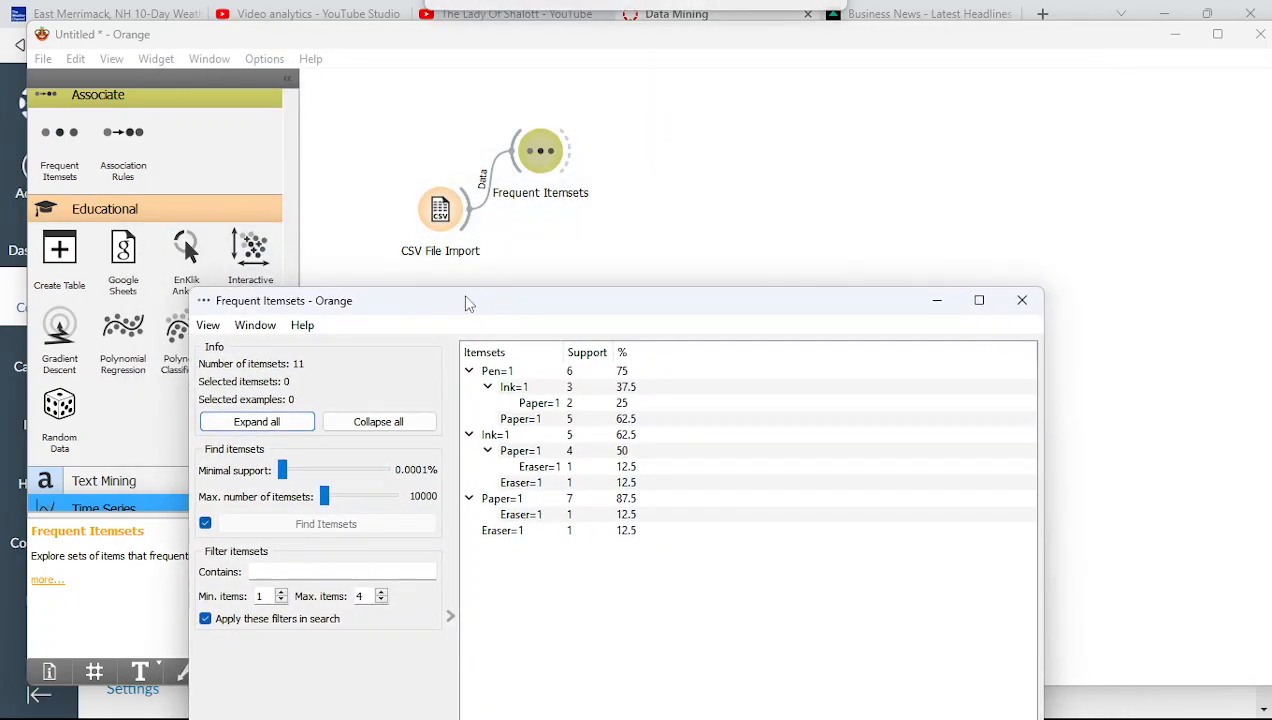
{"action": "double_click", "coordinate": [437, 226]}
Reopen Import Options to check that Transaction is ignored and Pen through Eraser are categorical
{"action": "left_click", "coordinate": [578, 372]}
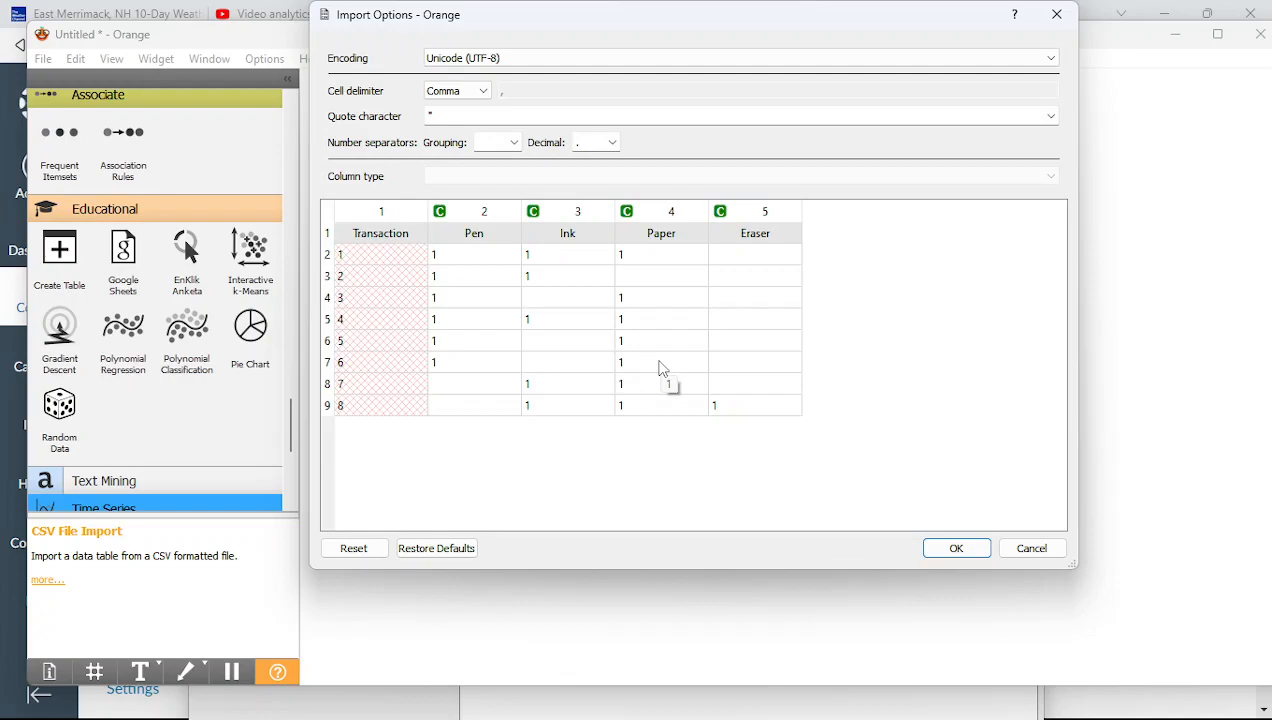
Close the import dialogs unchanged, move Frequent Itemsets up-right, and view its 11 itemsets
{"action": "left_click", "coordinate": [945, 550]}
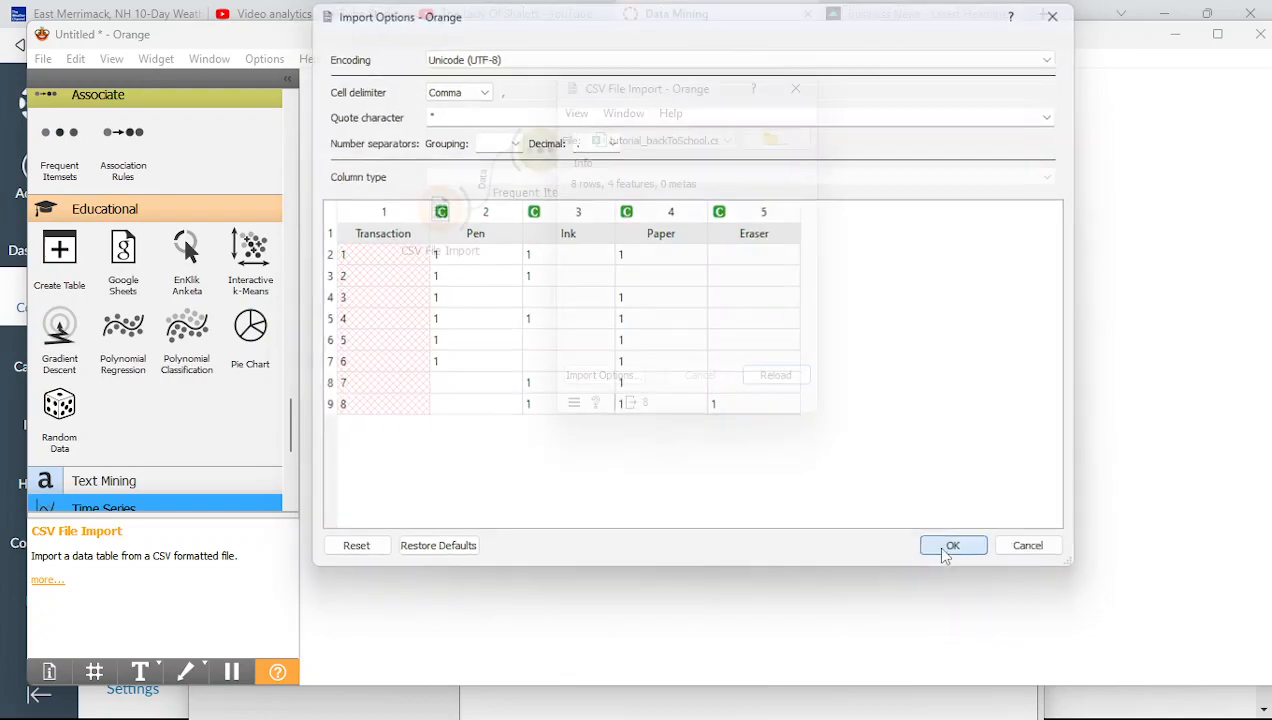
{"action": "left_click", "coordinate": [795, 89]}
{"action": "left_click_drag", "start_coordinate": [545, 160], "coordinate": [606, 140]}
{"action": "double_click", "coordinate": [606, 140]}
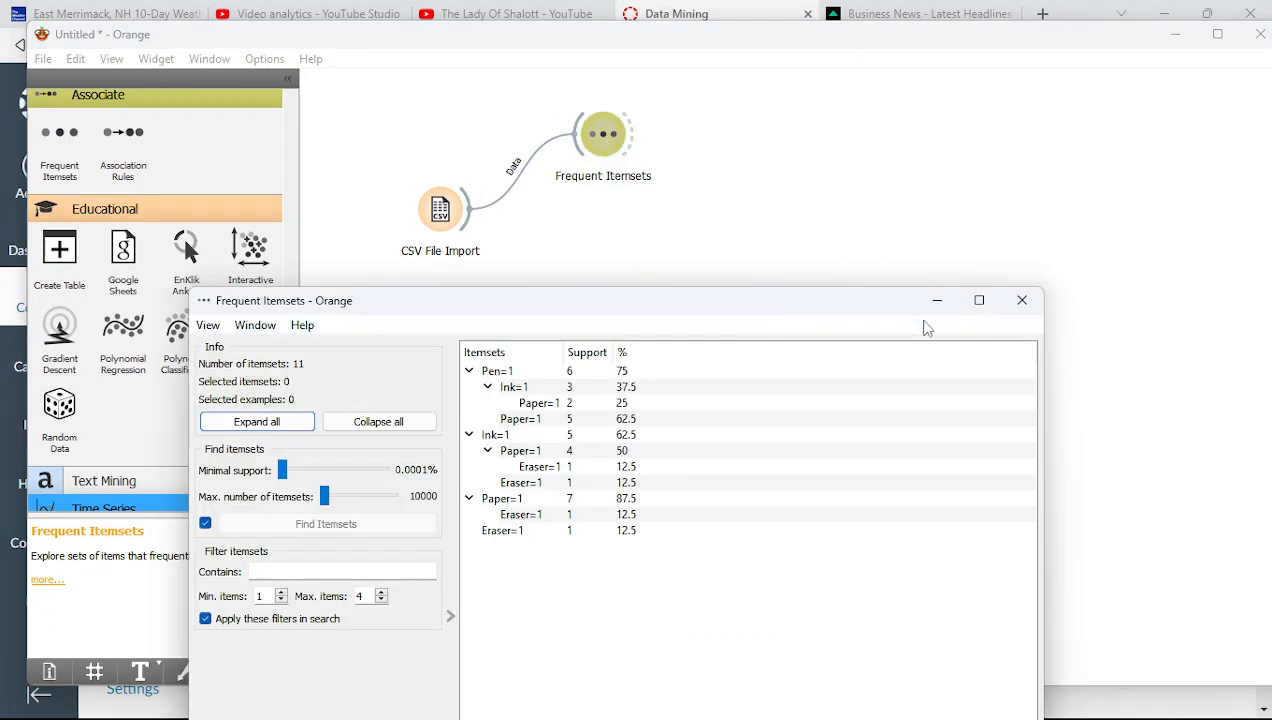
Collapse the Pen=1, Ink=1 and Paper=1 branches in the Frequent Itemsets tree
{"action": "mouse_move", "coordinate": [806, 317]}
{"action": "left_mouse_down"}
{"action": "mouse_move", "coordinate": [911, 244]}
{"action": "mouse_move", "coordinate": [1014, 216]}
{"action": "left_mouse_up"}
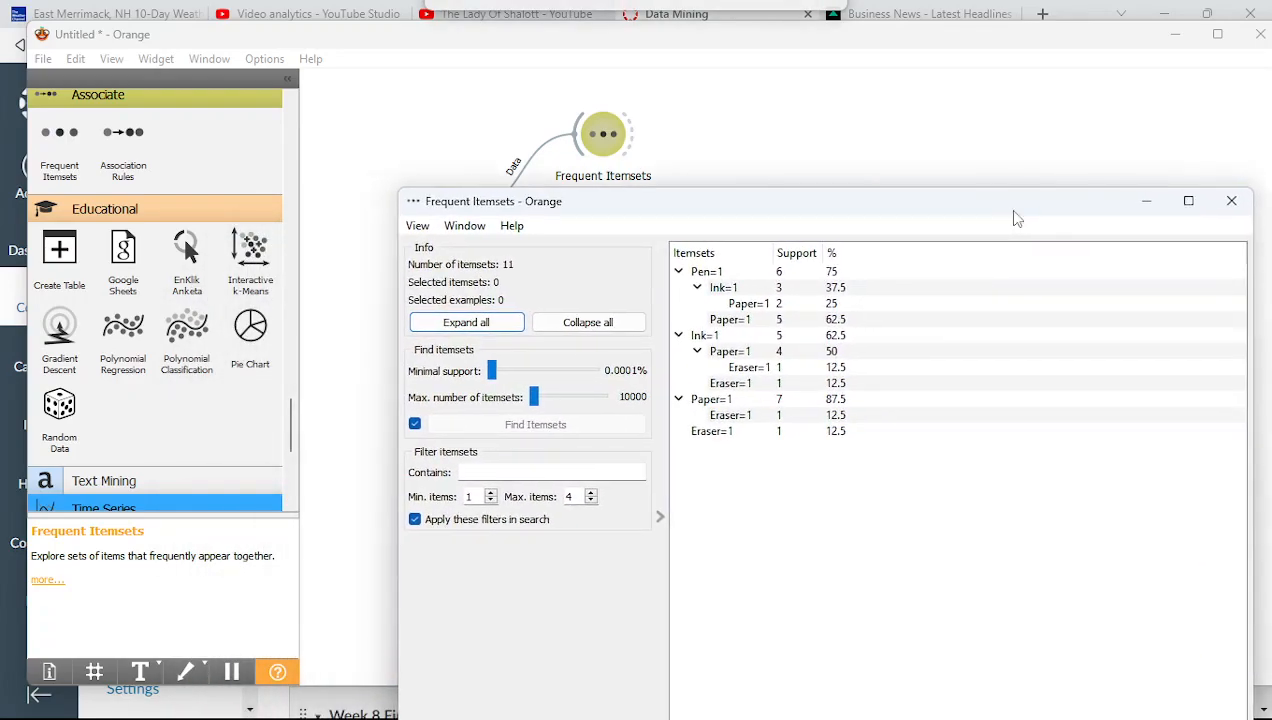
{"action": "left_click", "coordinate": [678, 271]}
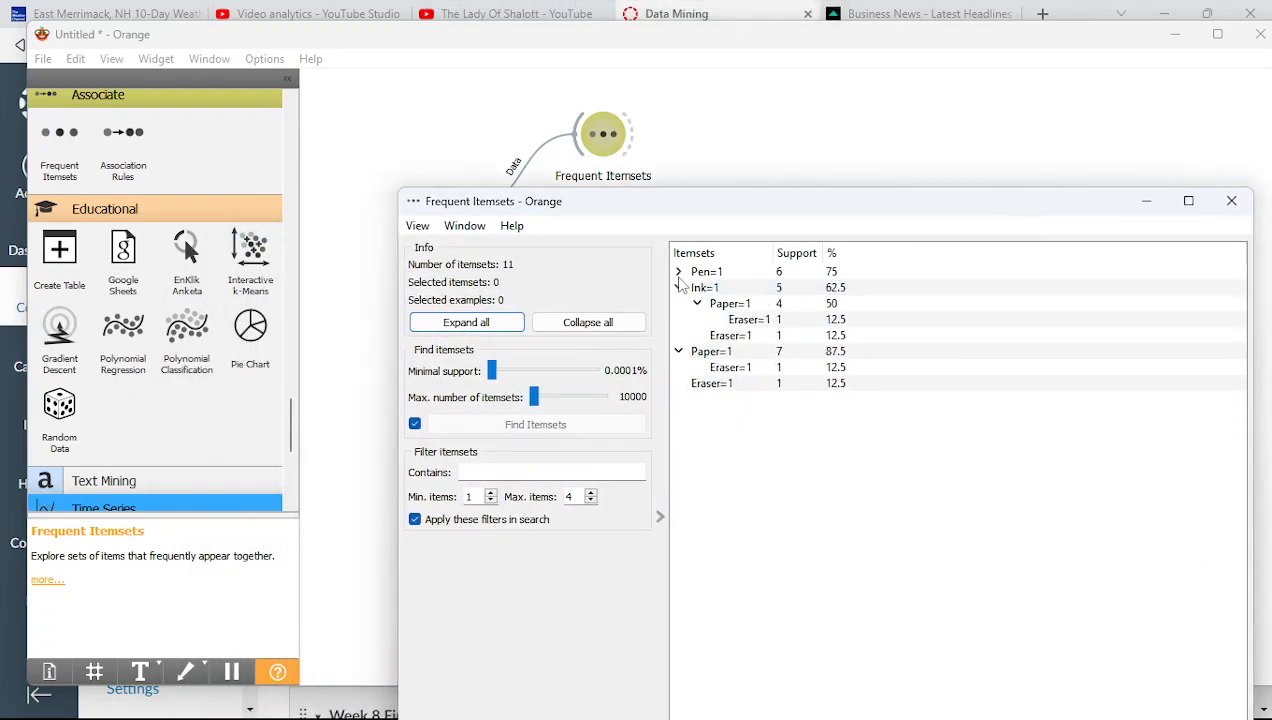
{"action": "left_click", "coordinate": [678, 287]}
{"action": "left_click", "coordinate": [678, 303]}
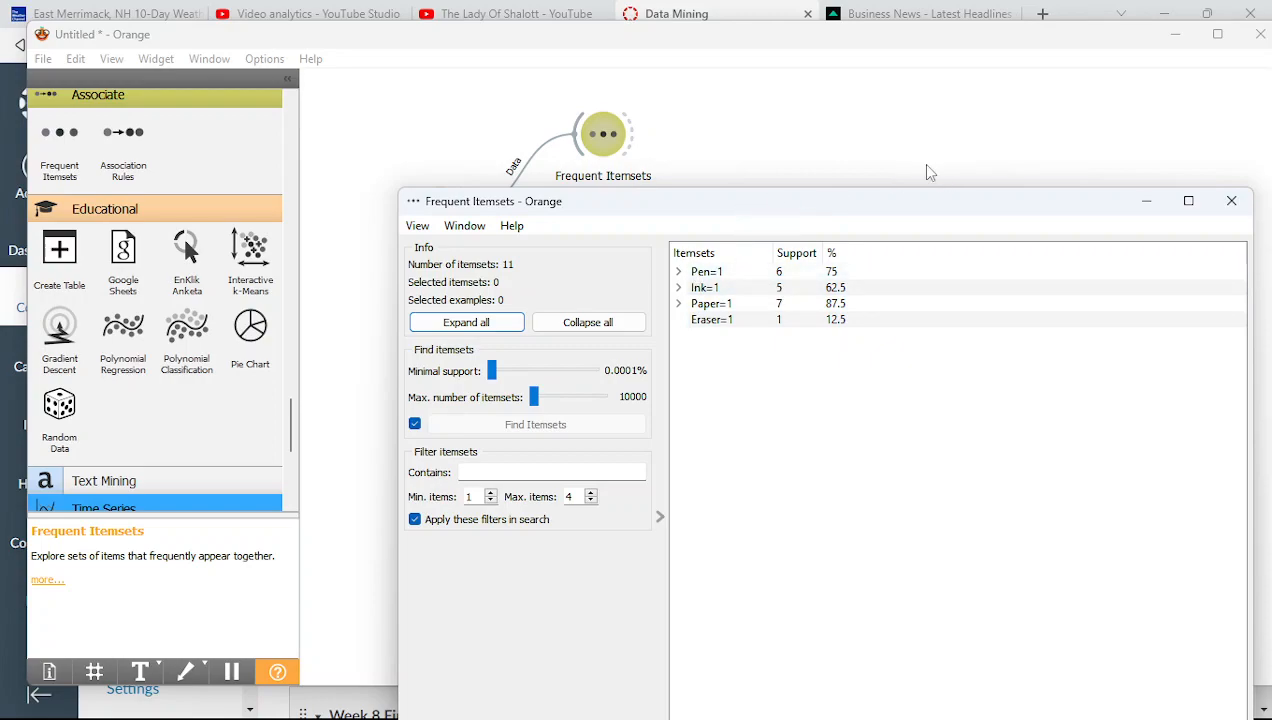
Move the itemsets window aside and open CSV File Import showing 8 rows, 4 features
{"action": "right_click", "coordinate": [977, 212]}
{"action": "left_click", "coordinate": [660, 208]}
{"action": "left_click_drag", "start_coordinate": [814, 207], "coordinate": [921, 306]}
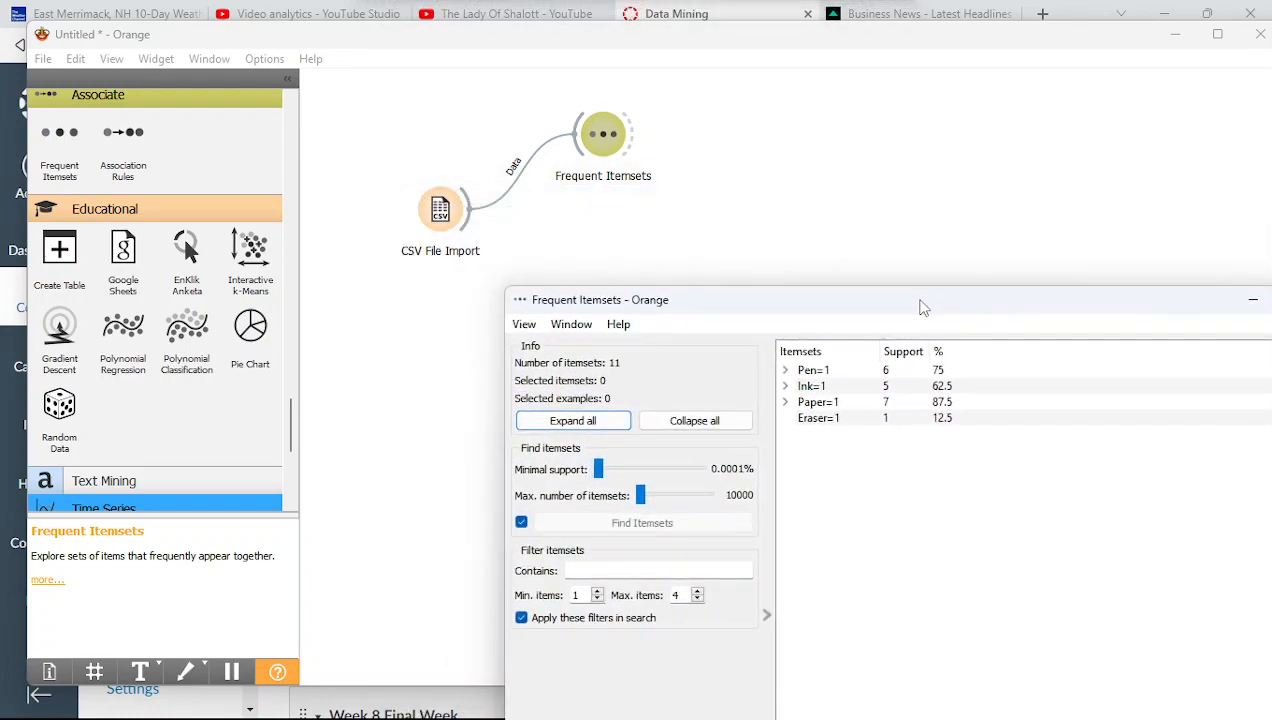
{"action": "double_click", "coordinate": [441, 224]}
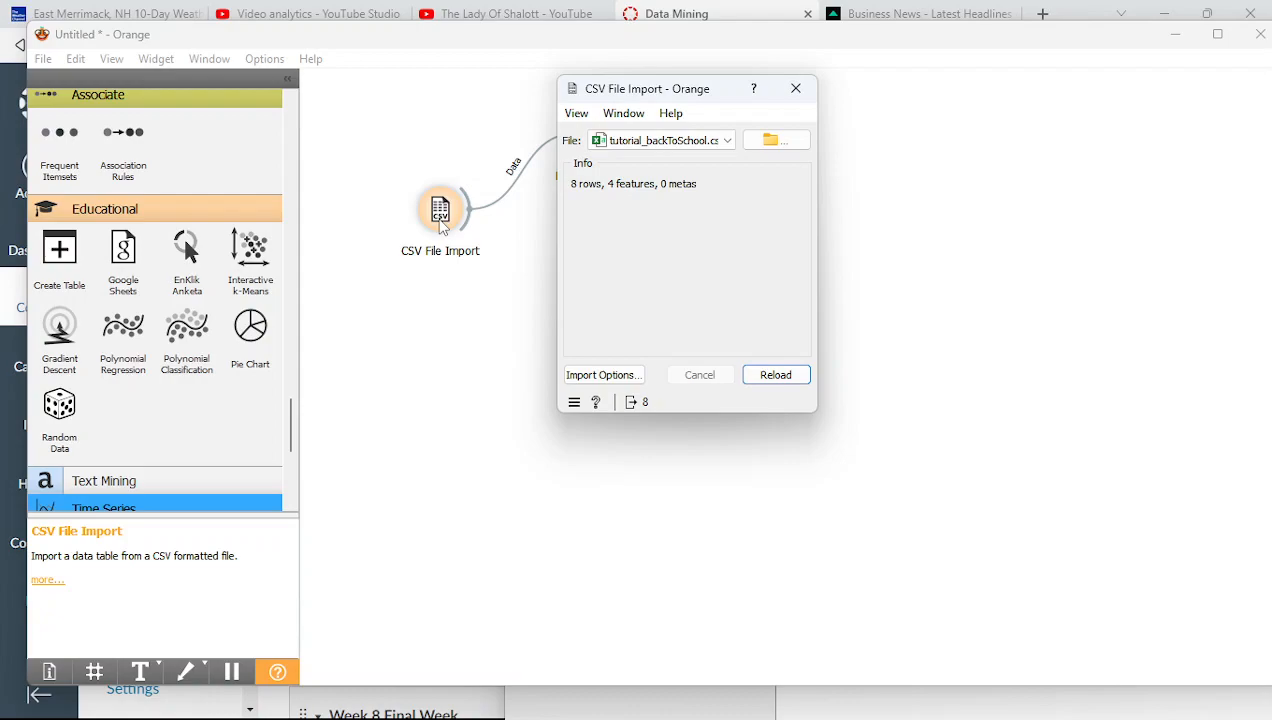
{"action": "left_click", "coordinate": [602, 375]}
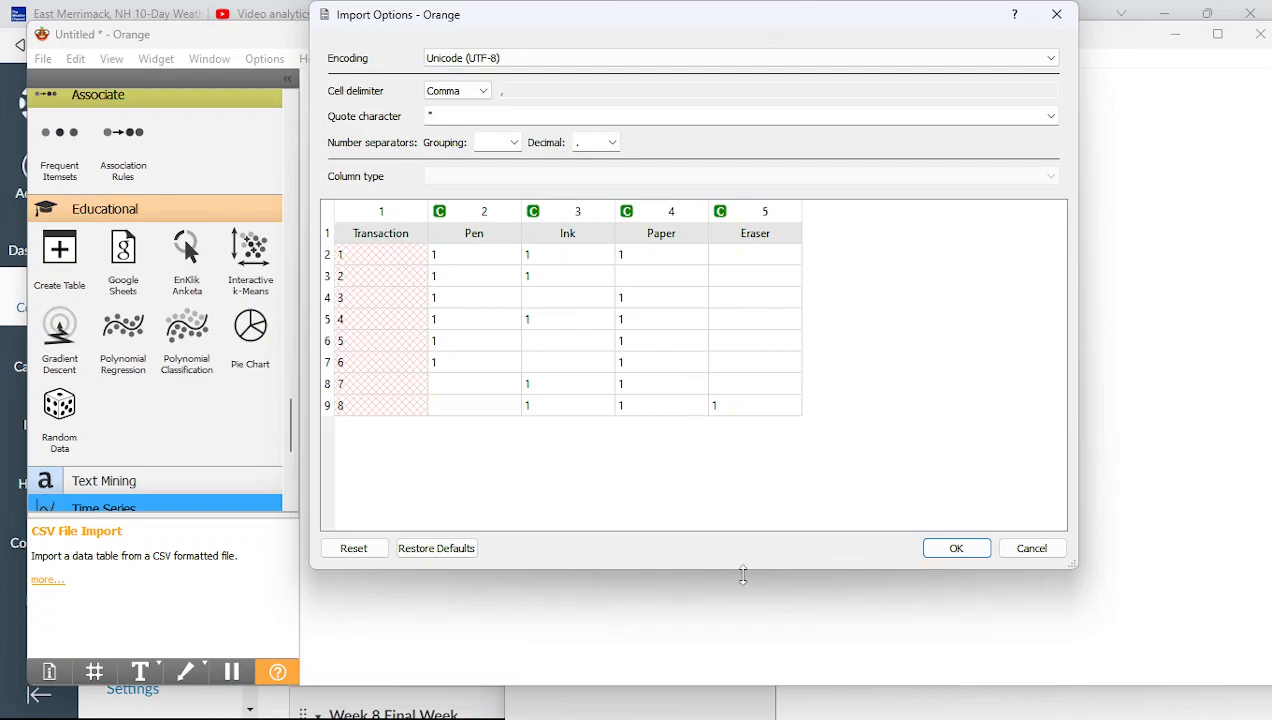
{"action": "left_click", "coordinate": [960, 547]}
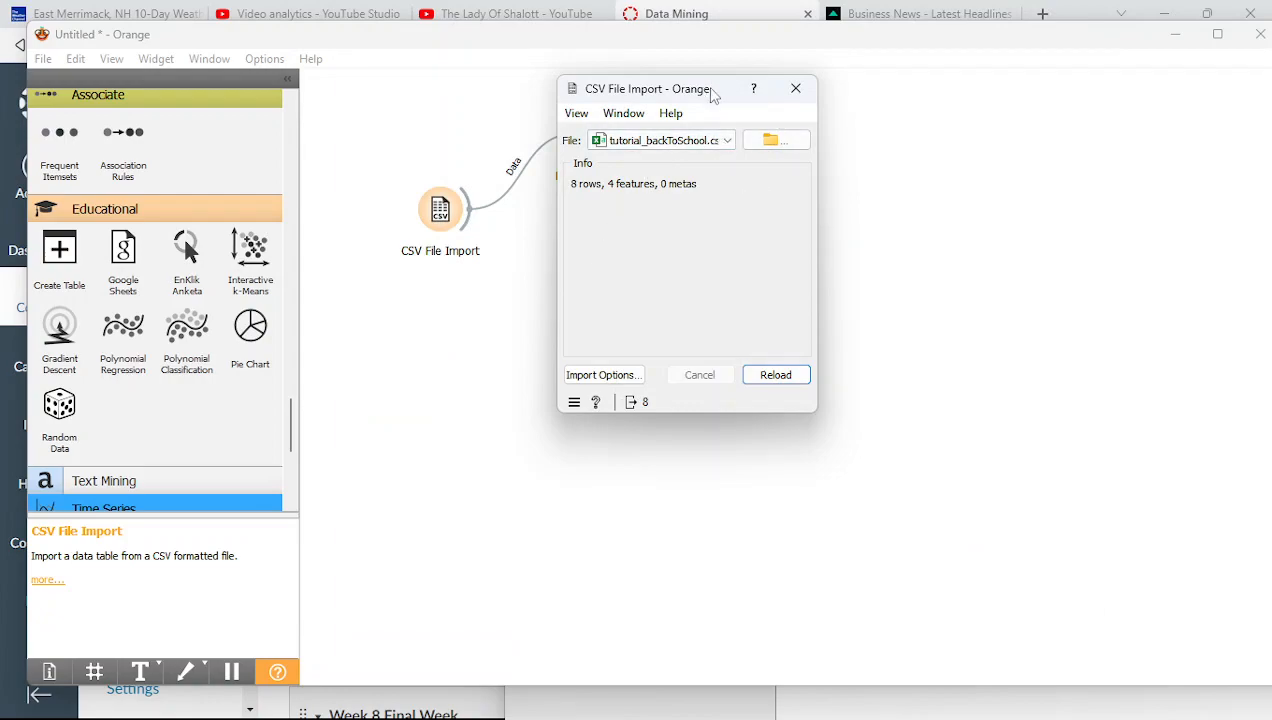
{"action": "left_click_drag", "start_coordinate": [664, 89], "coordinate": [511, 293]}
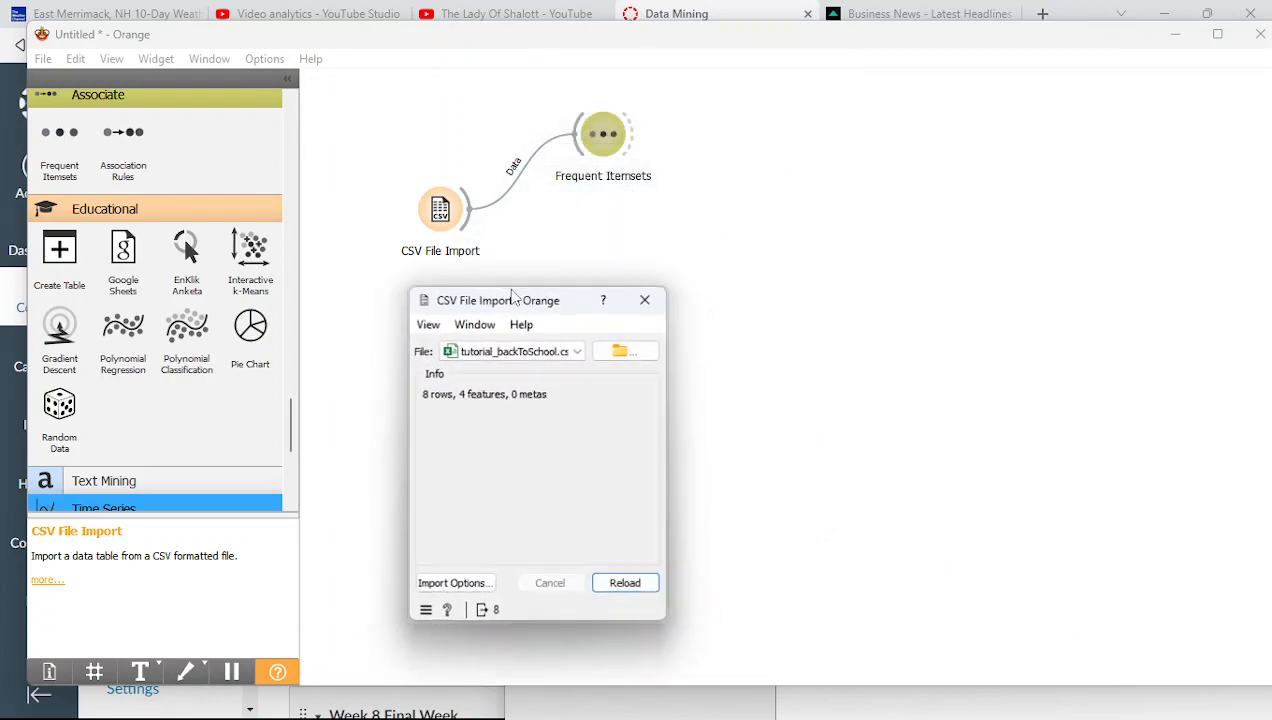
Expand Pen=1 in Frequent Itemsets: Pen+Ink 37.5%, Pen+Ink+Paper 25%, Pen+Paper 62.5%
{"action": "double_click", "coordinate": [605, 135]}
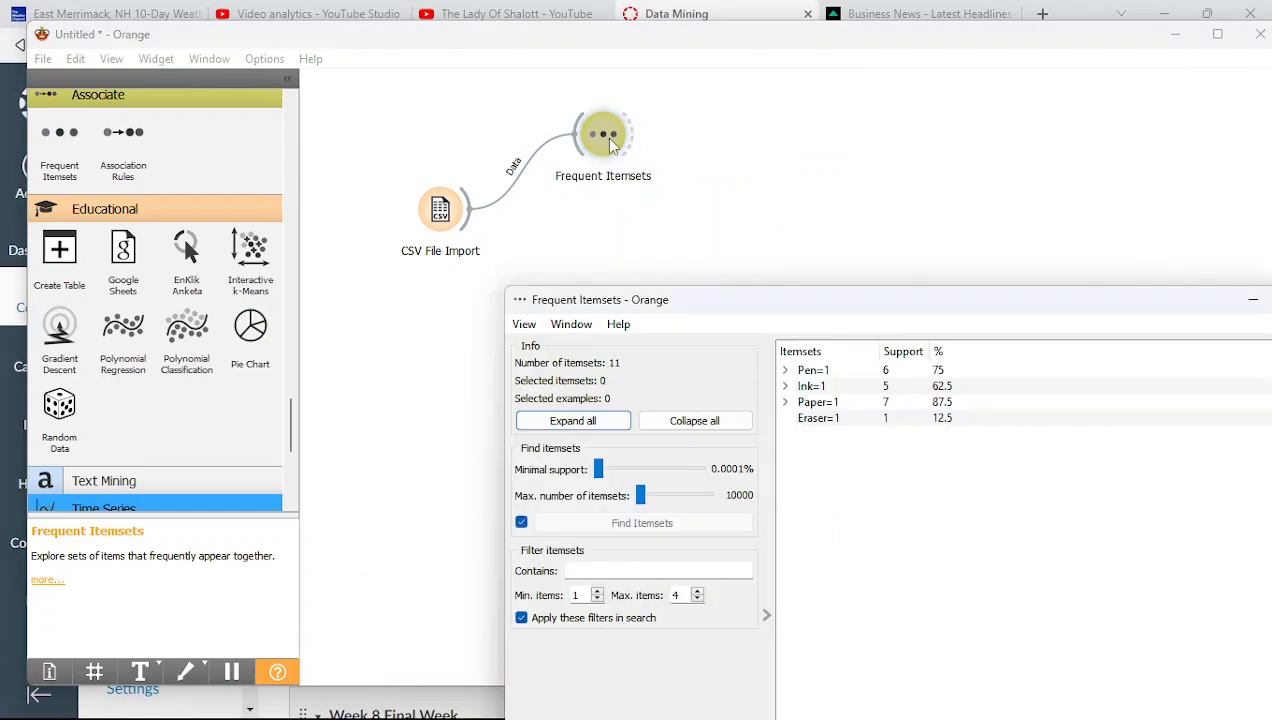
{"action": "left_click", "coordinate": [785, 370]}
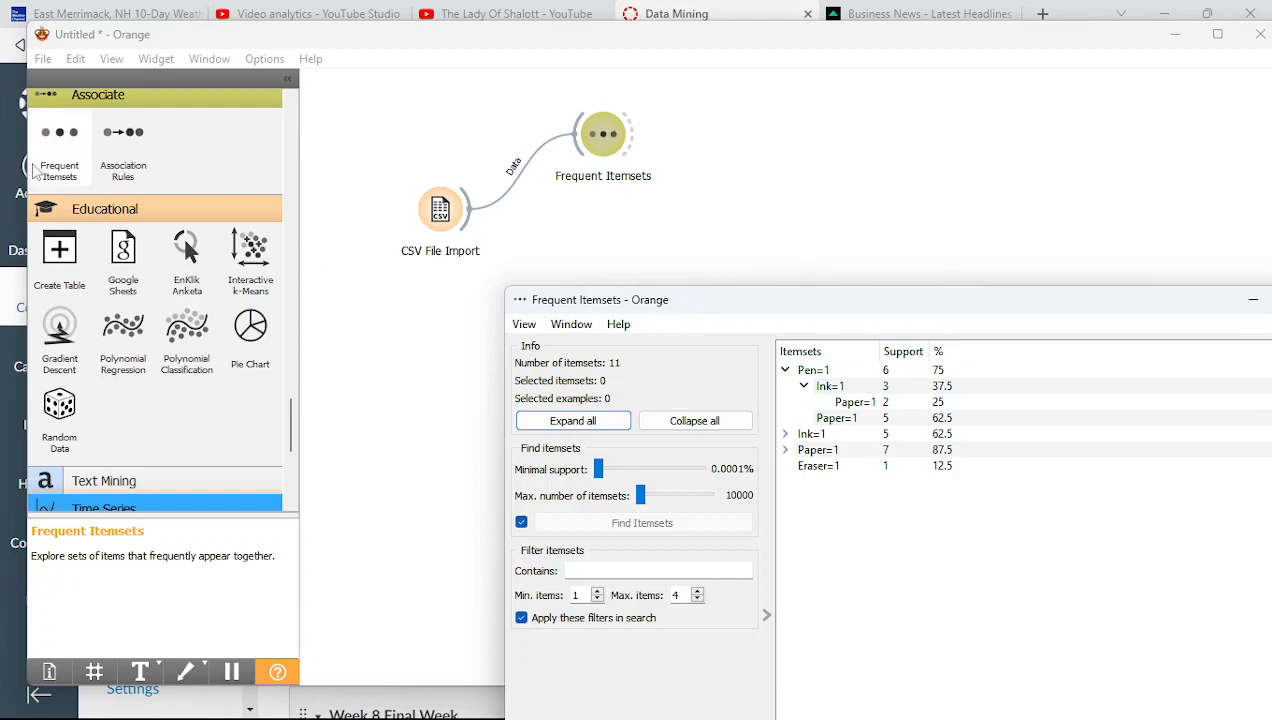
Preview the transaction table in CSV Import Options, then return to the workflow canvas
{"action": "double_click", "coordinate": [425, 236]}
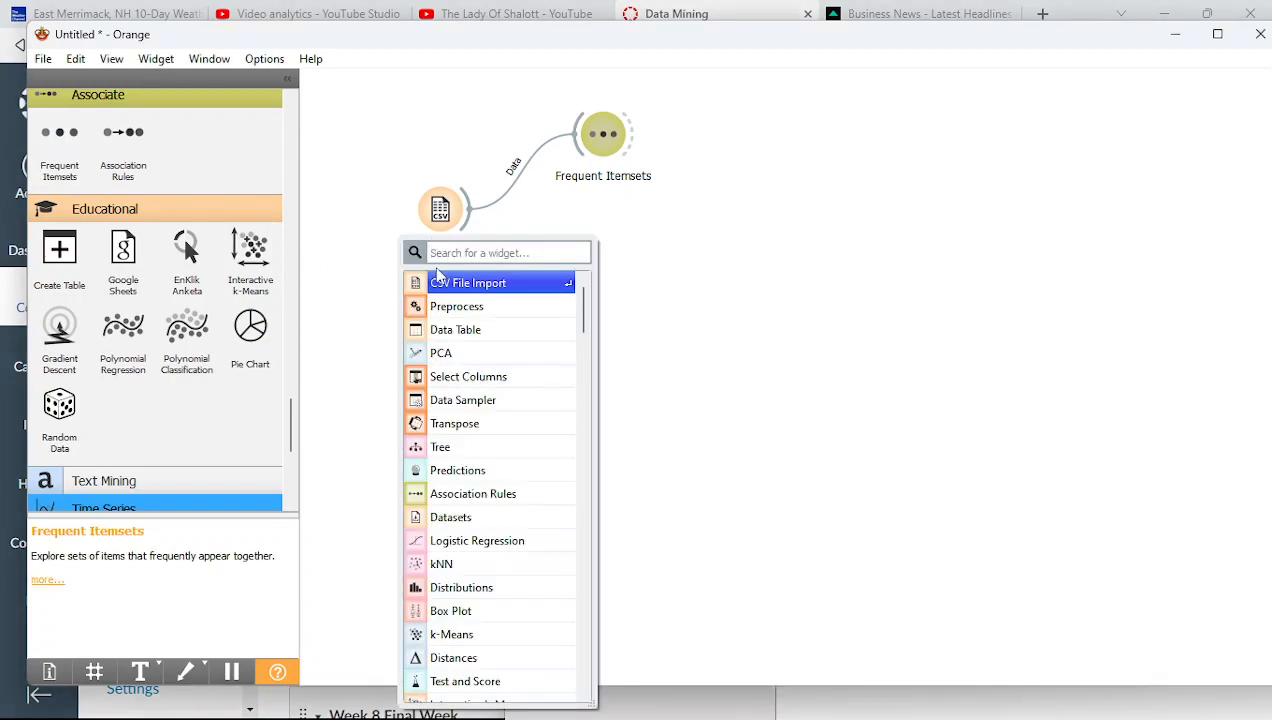
{"action": "double_click", "coordinate": [432, 222]}
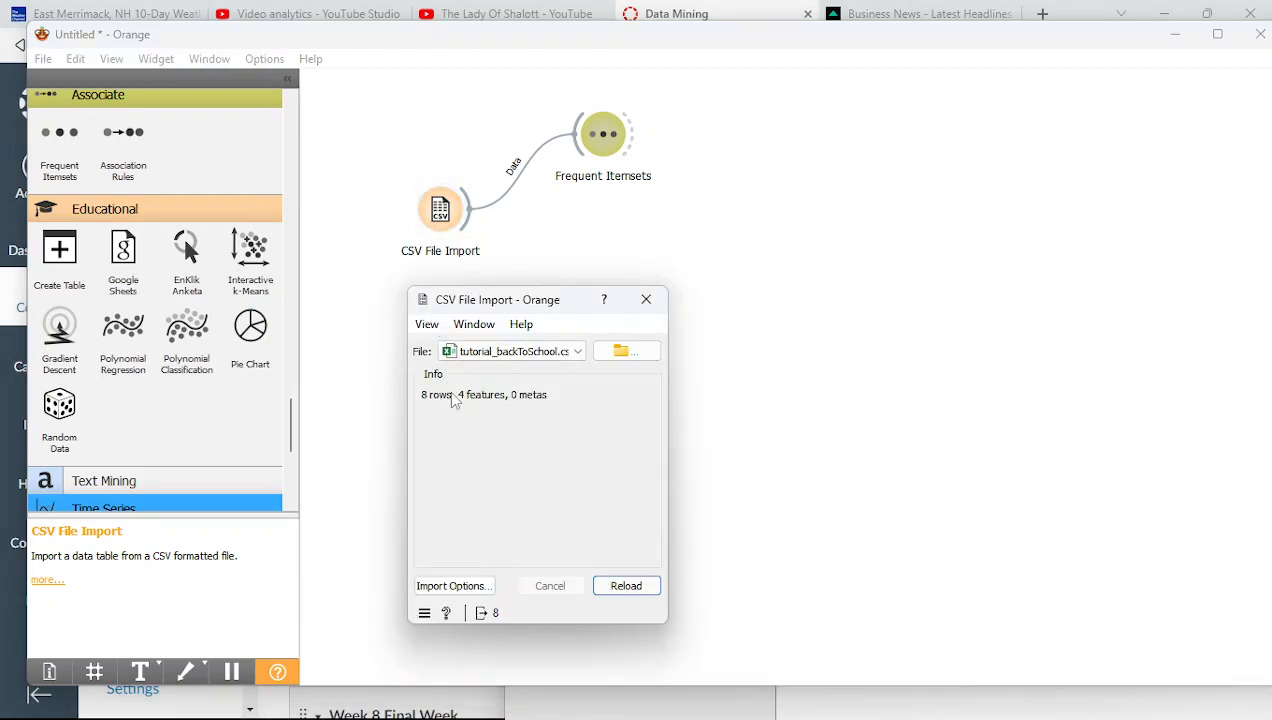
{"action": "left_click", "coordinate": [457, 586]}
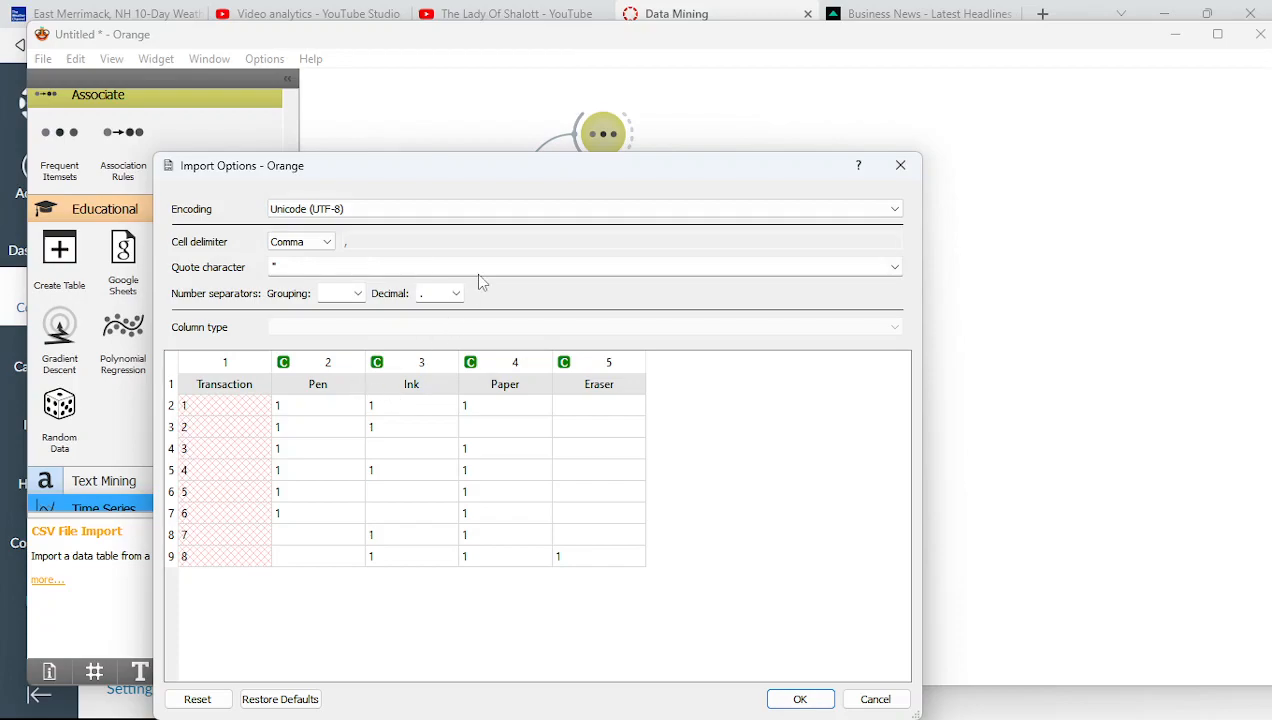
{"action": "left_click_drag", "start_coordinate": [517, 177], "coordinate": [304, 496]}
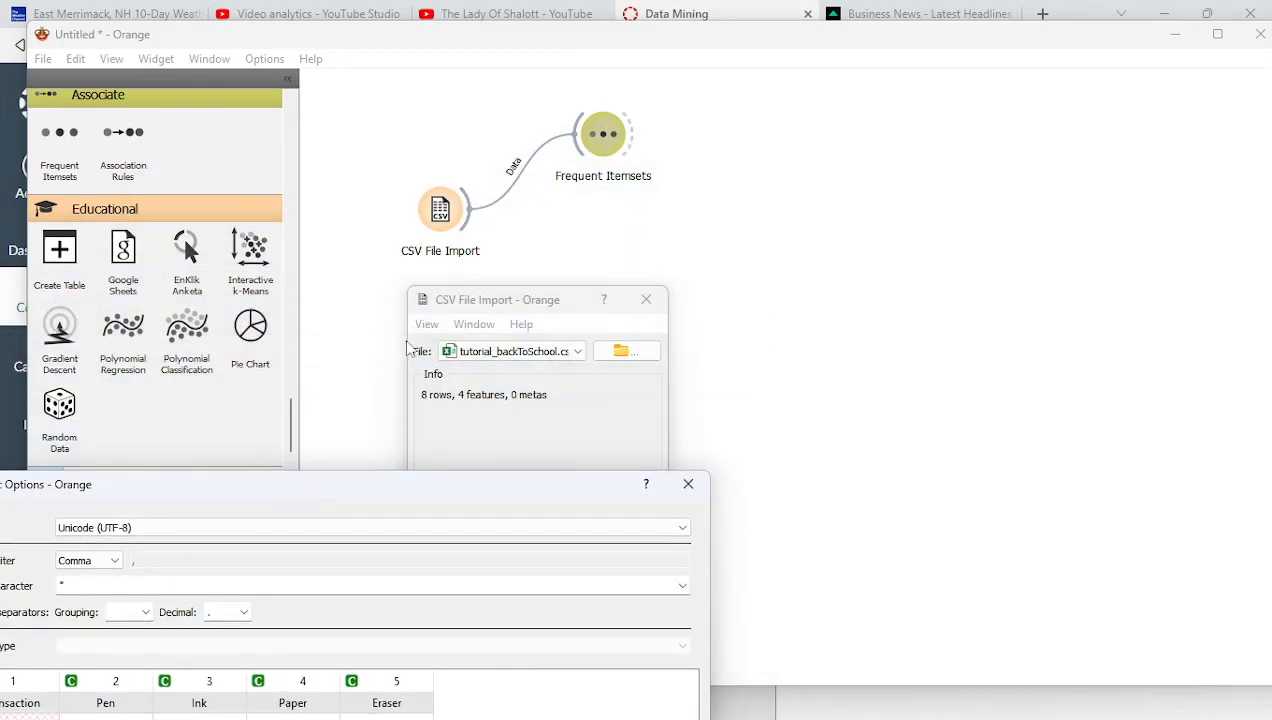
{"action": "left_click", "coordinate": [579, 171]}
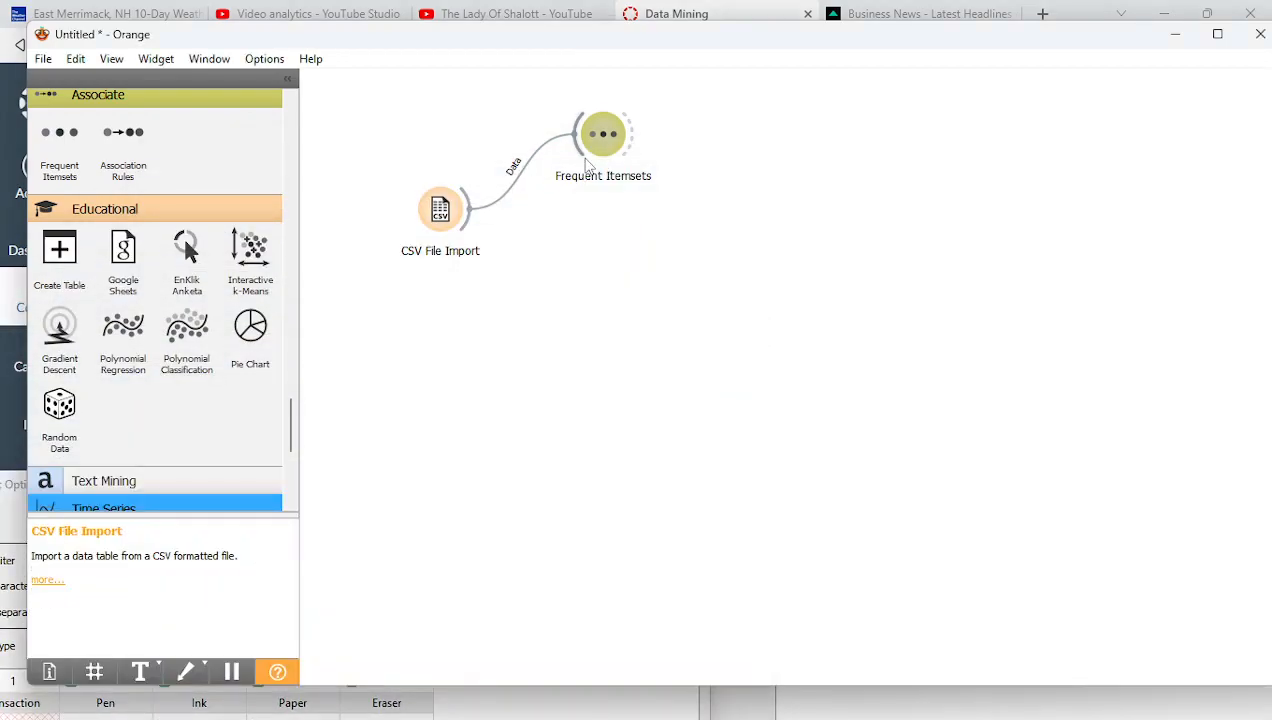
{"action": "double_click", "coordinate": [589, 143]}
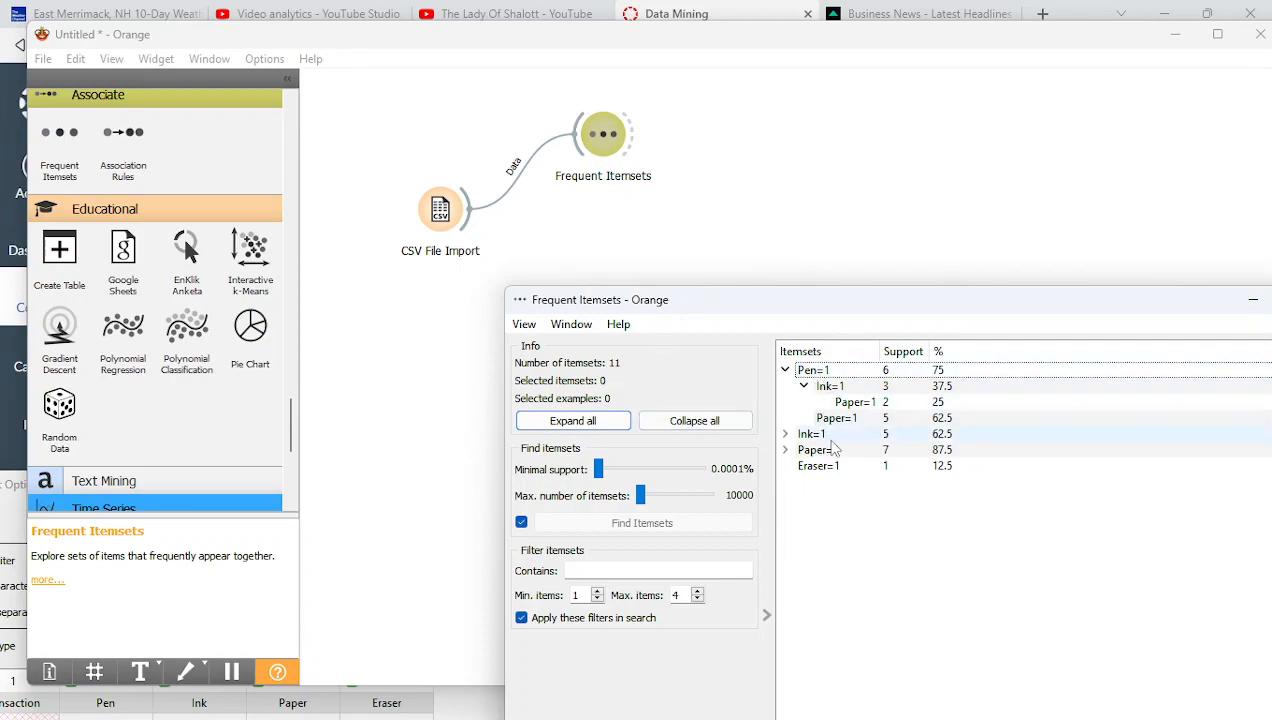
Expand Ink=1 and Paper=1 to list all 11 itemsets, then raise minimal support to 65%
{"action": "left_click", "coordinate": [786, 435]}
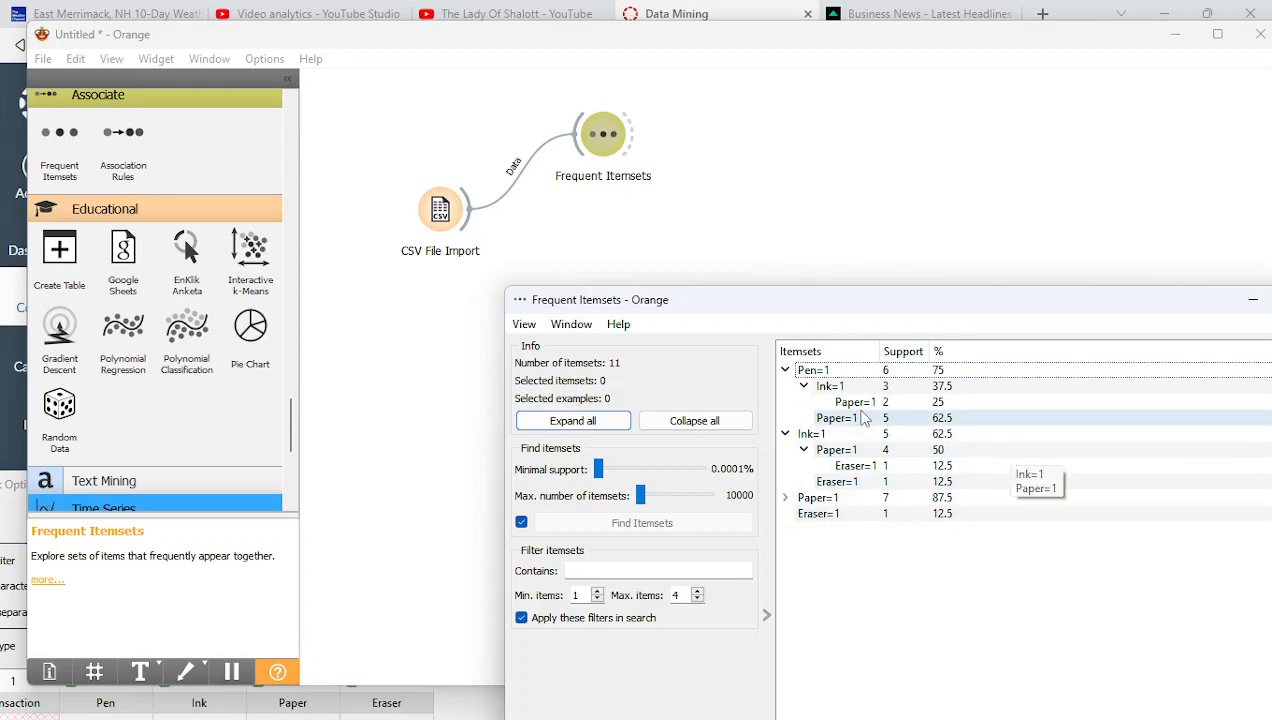
{"action": "left_click", "coordinate": [785, 497]}
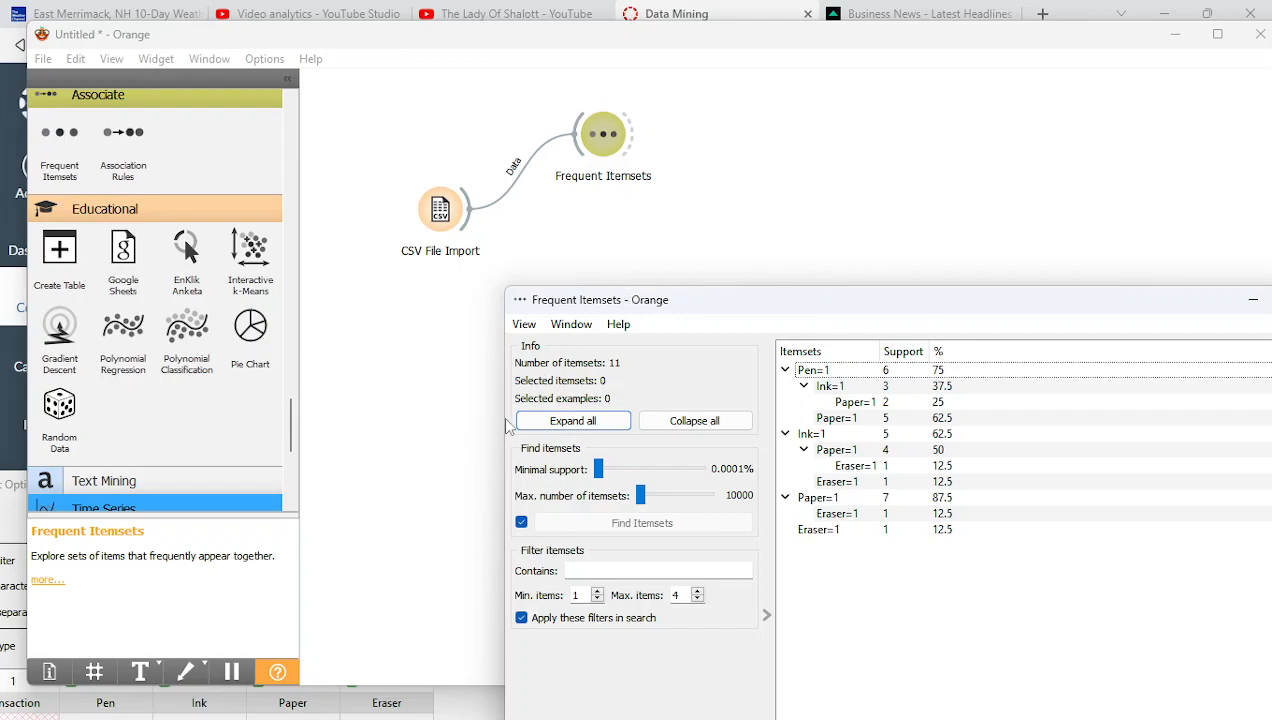
{"action": "left_click", "coordinate": [598, 470]}
Lower minimal support from 60% through 35% to 3% (11 itemsets) and close the window
{"action": "left_click_drag", "start_coordinate": [598, 470], "coordinate": [683, 470]}
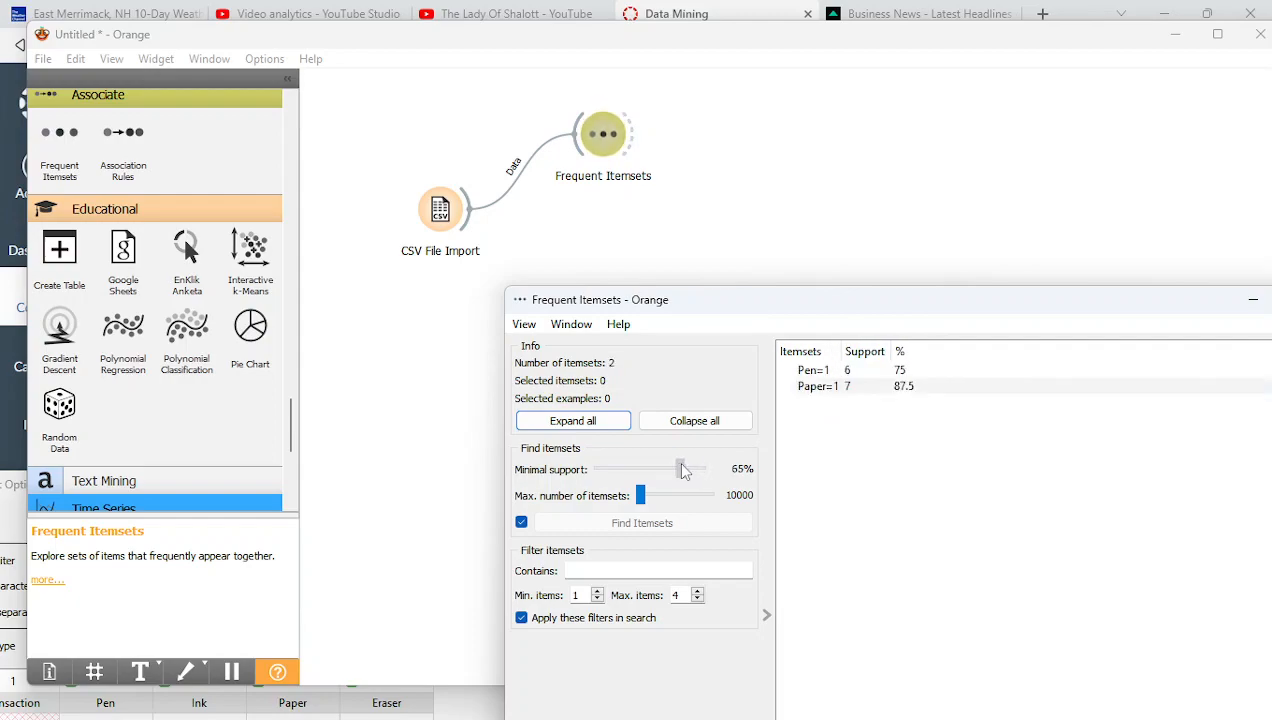
{"action": "left_click_drag", "start_coordinate": [685, 472], "coordinate": [681, 472]}
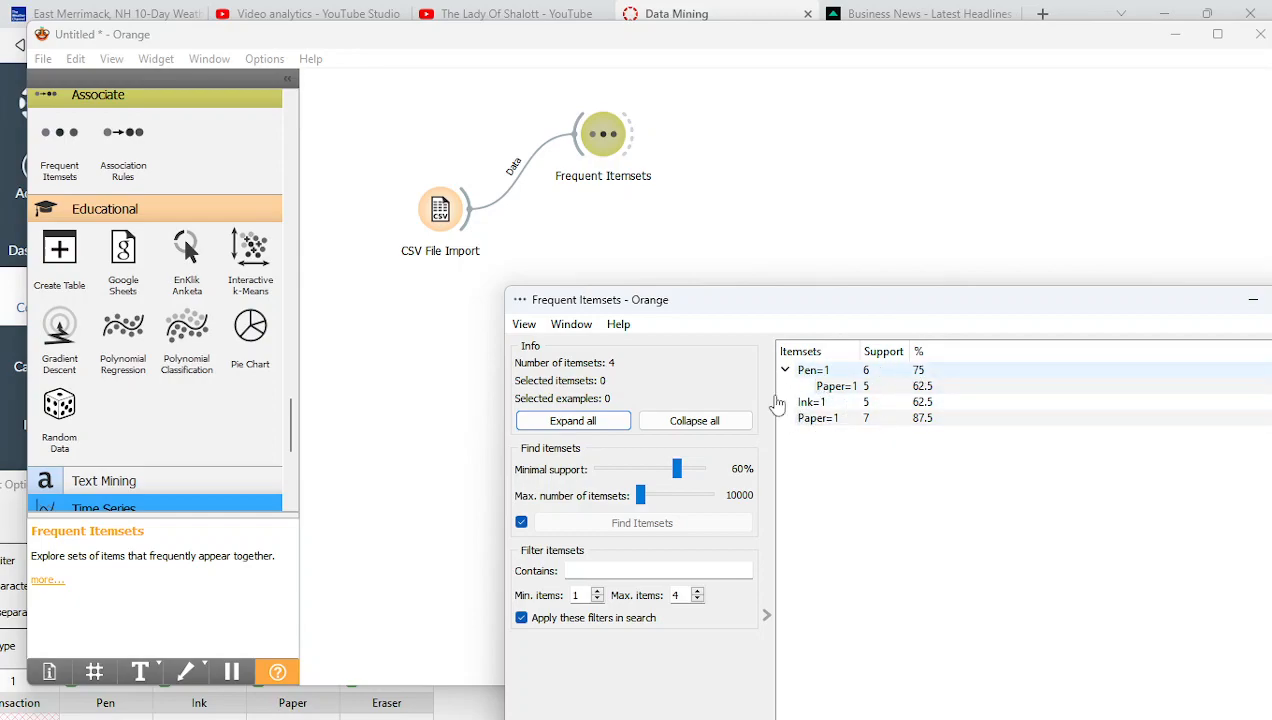
{"action": "left_click", "coordinate": [597, 468]}
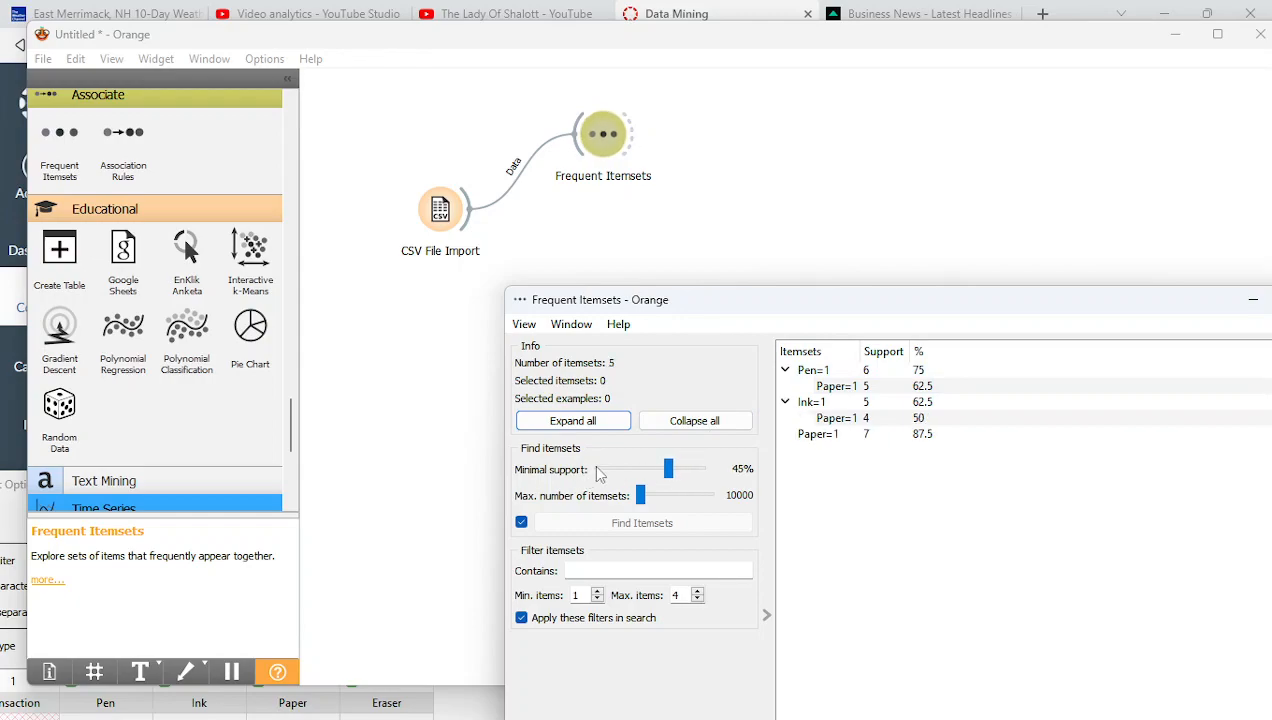
{"action": "left_click", "coordinate": [597, 468]}
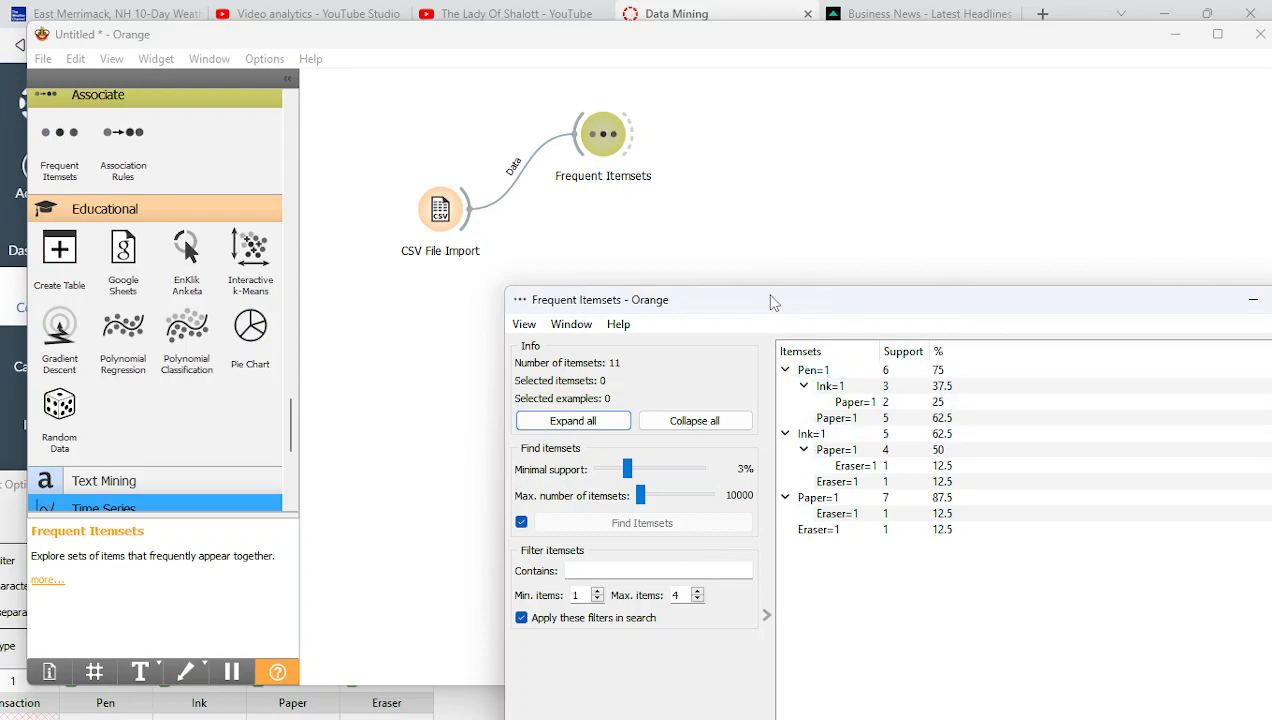
{"action": "left_click_drag", "start_coordinate": [773, 301], "coordinate": [579, 417]}
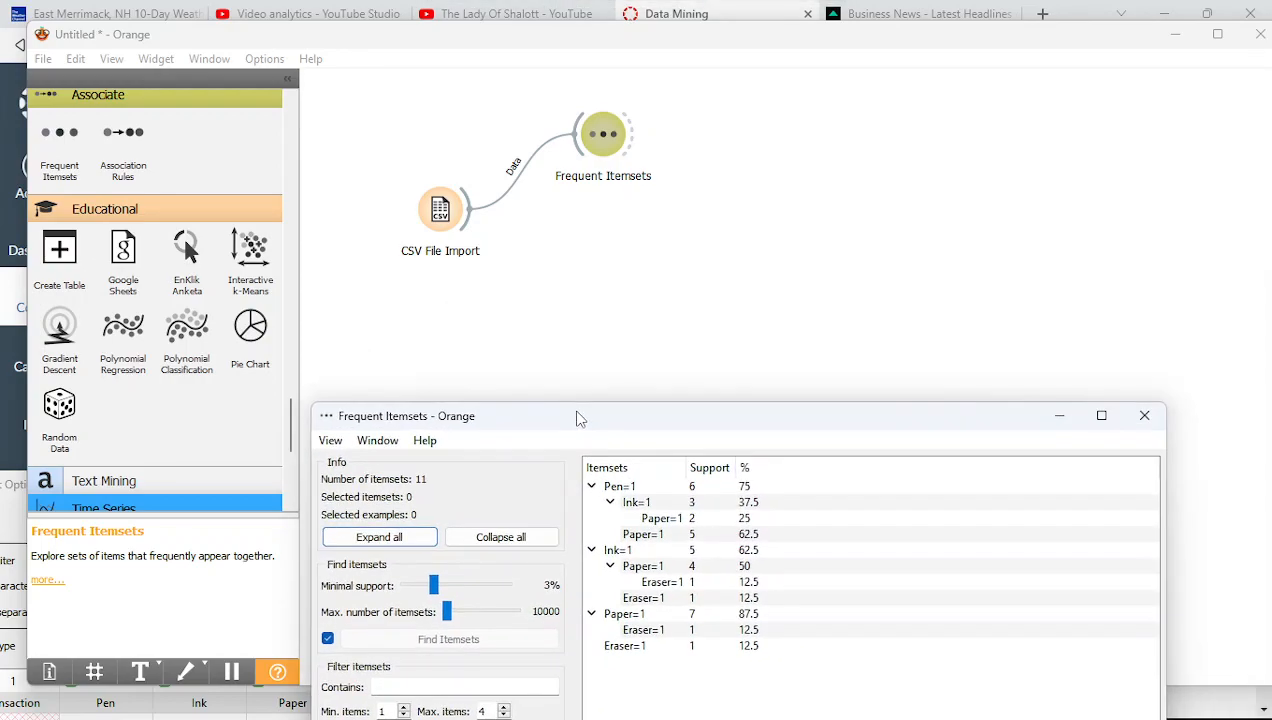
{"action": "left_click", "coordinate": [1144, 416]}
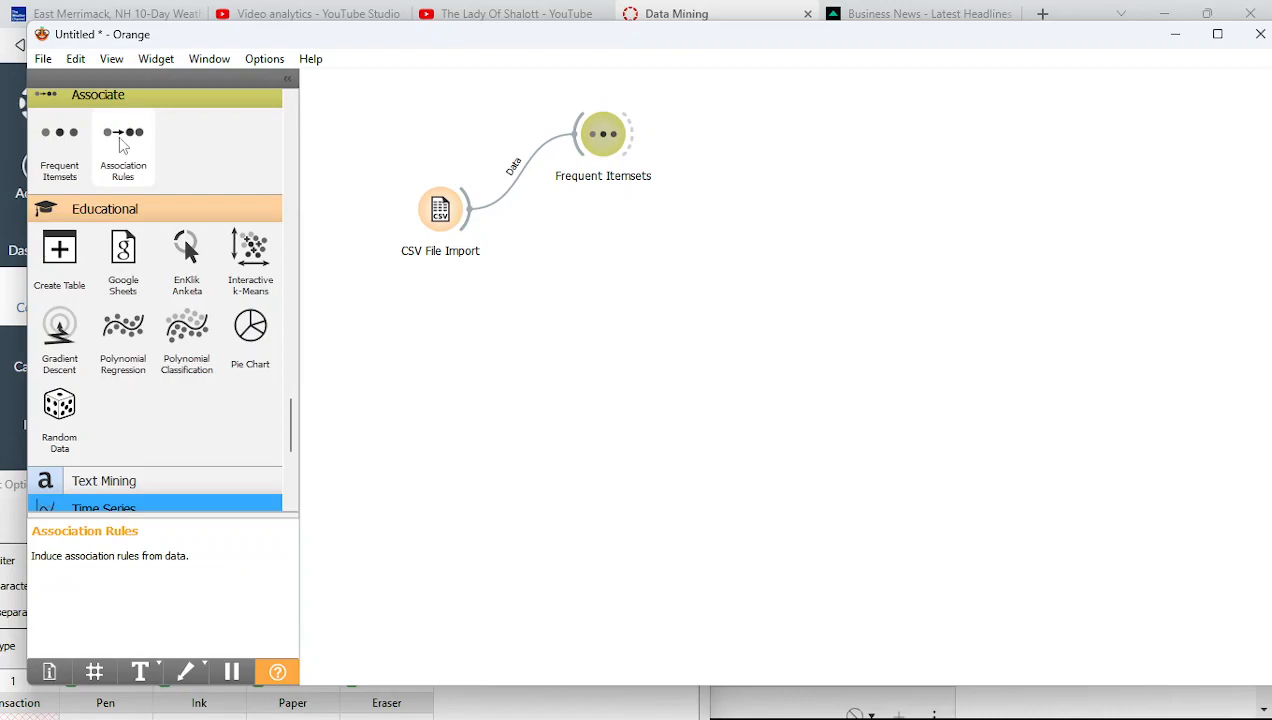
Add an Association Rules widget linked to CSV File Import's data, then reopen Import Options
{"action": "left_click_drag", "start_coordinate": [122, 145], "coordinate": [633, 305]}
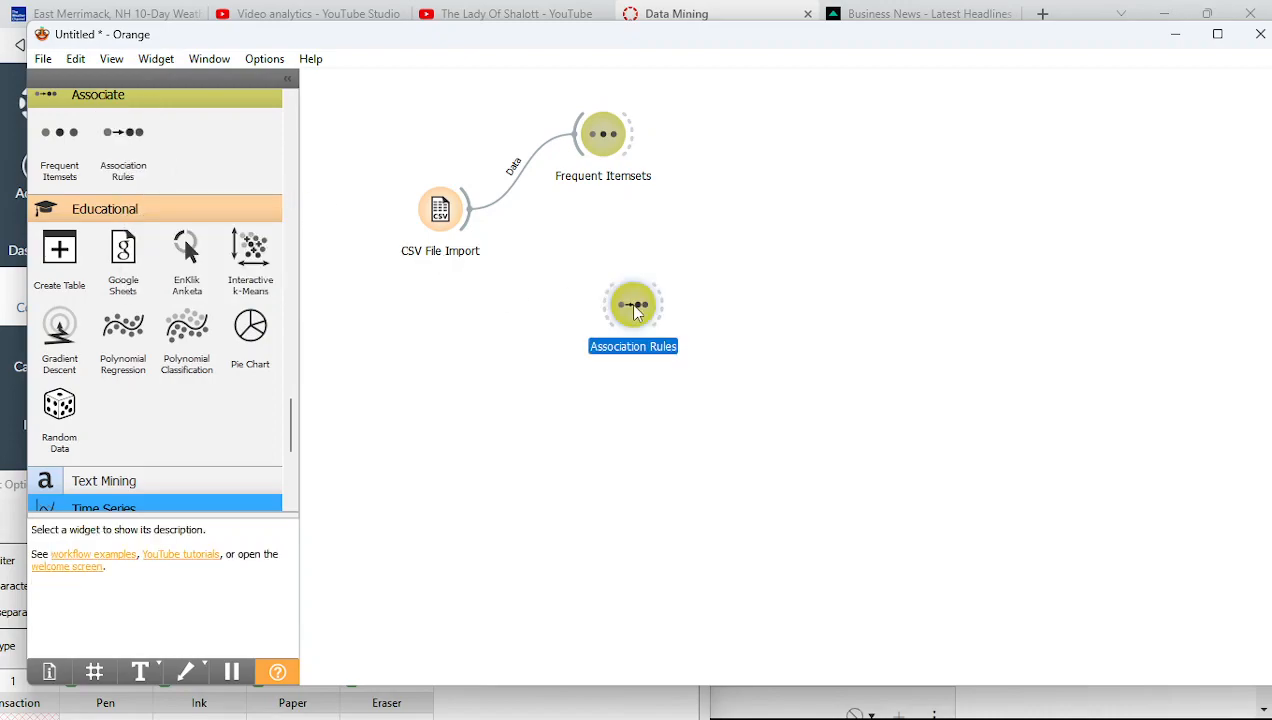
{"action": "left_click_drag", "start_coordinate": [464, 212], "coordinate": [627, 322]}
{"action": "double_click", "coordinate": [630, 316]}
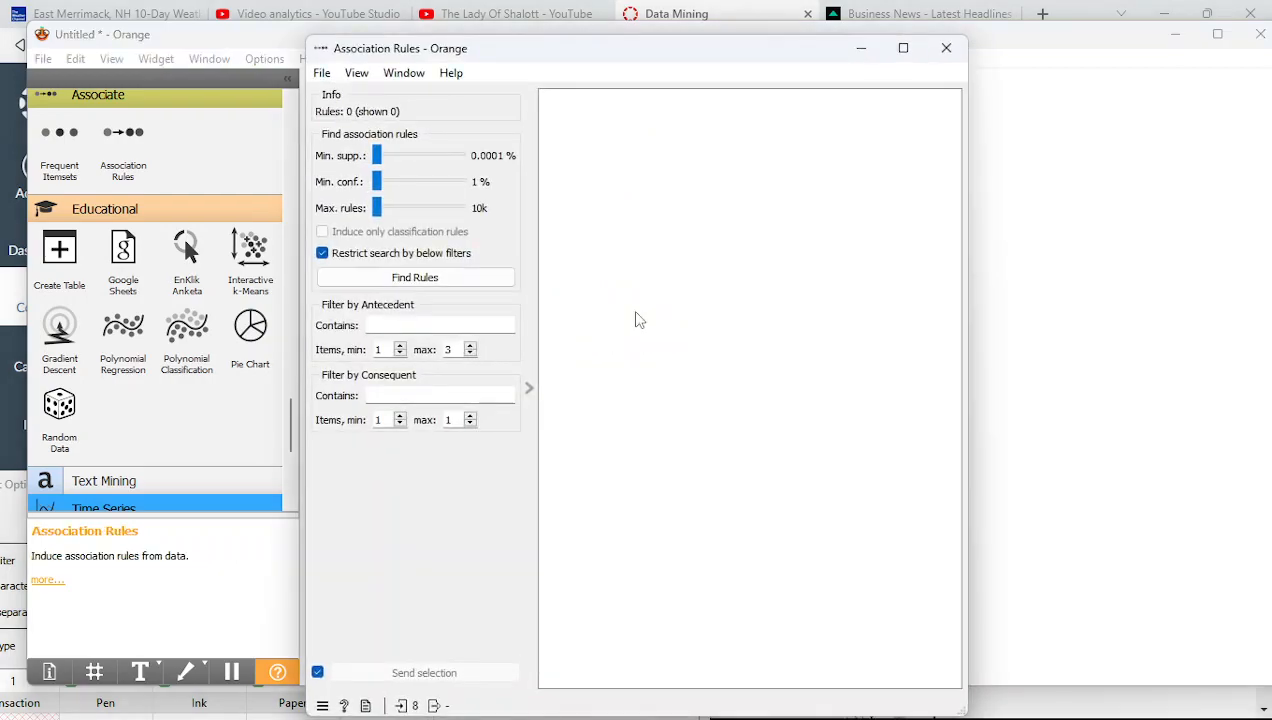
{"action": "left_click", "coordinate": [860, 48]}
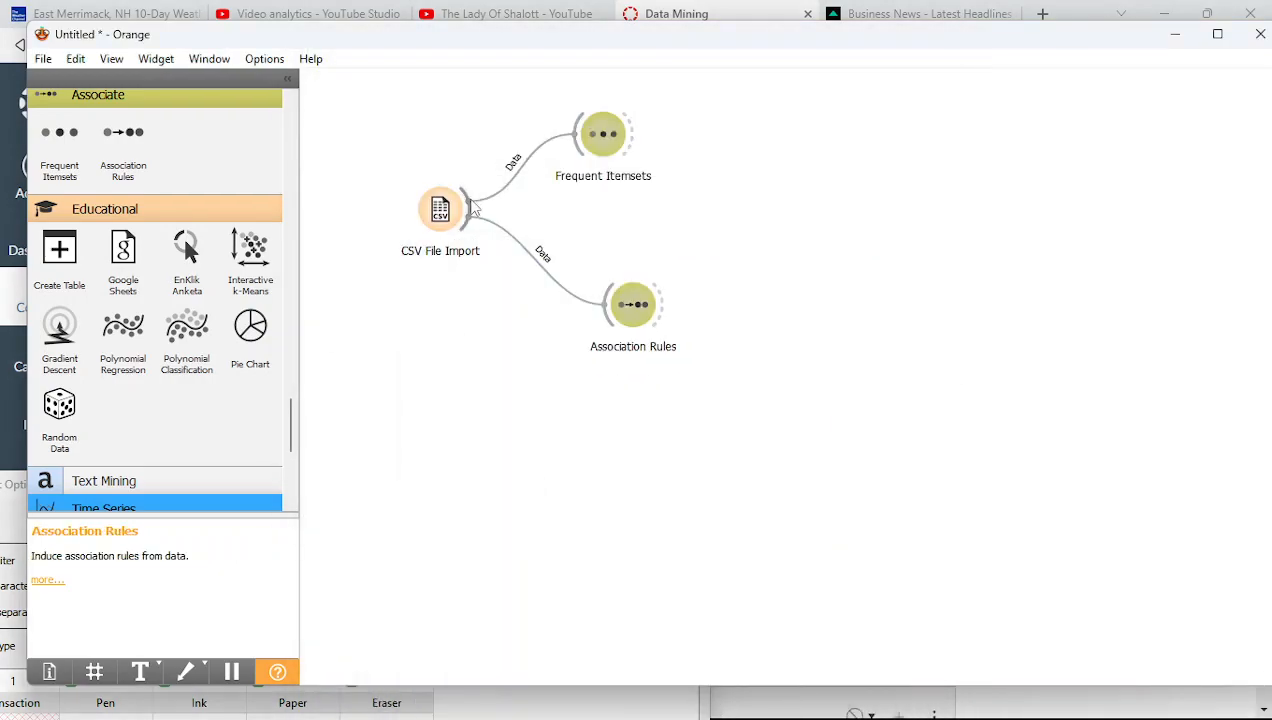
{"action": "double_click", "coordinate": [447, 232]}
{"action": "left_click_drag", "start_coordinate": [346, 491], "coordinate": [631, 142]}
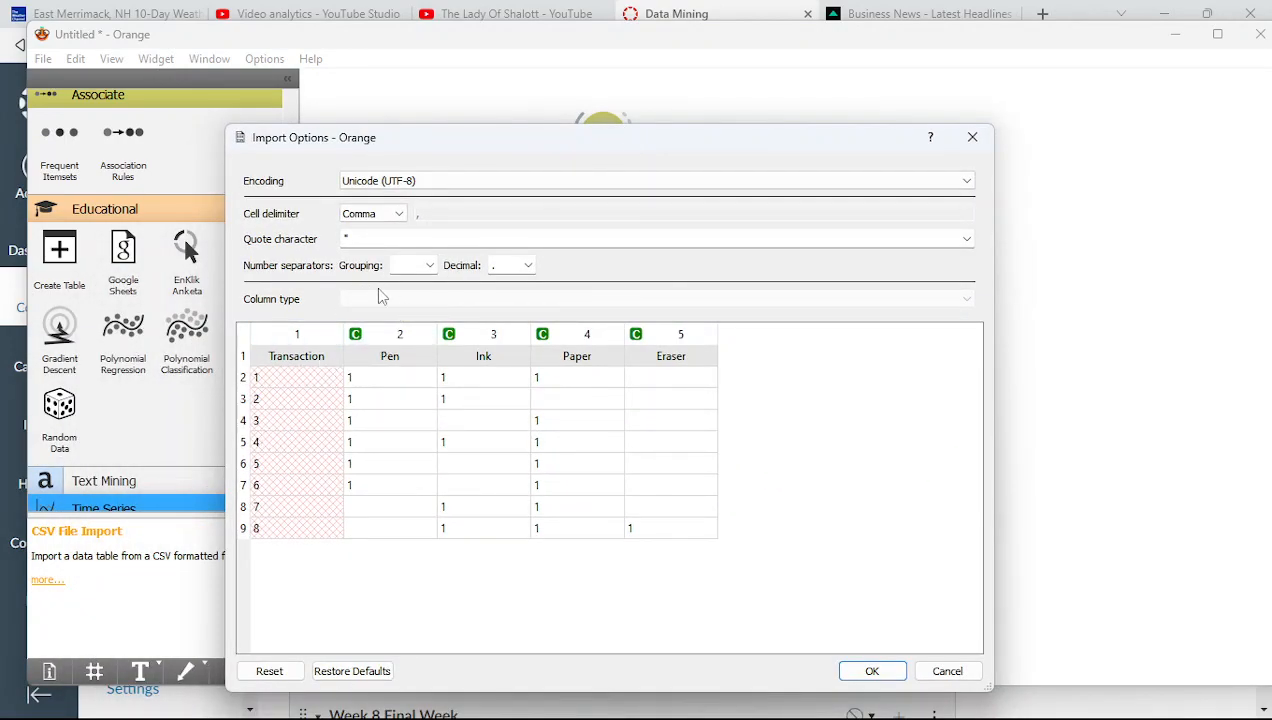
Confirm Transaction is set to Ignore, apply the import, and open the Association Rules widget
{"action": "left_click", "coordinate": [300, 334]}
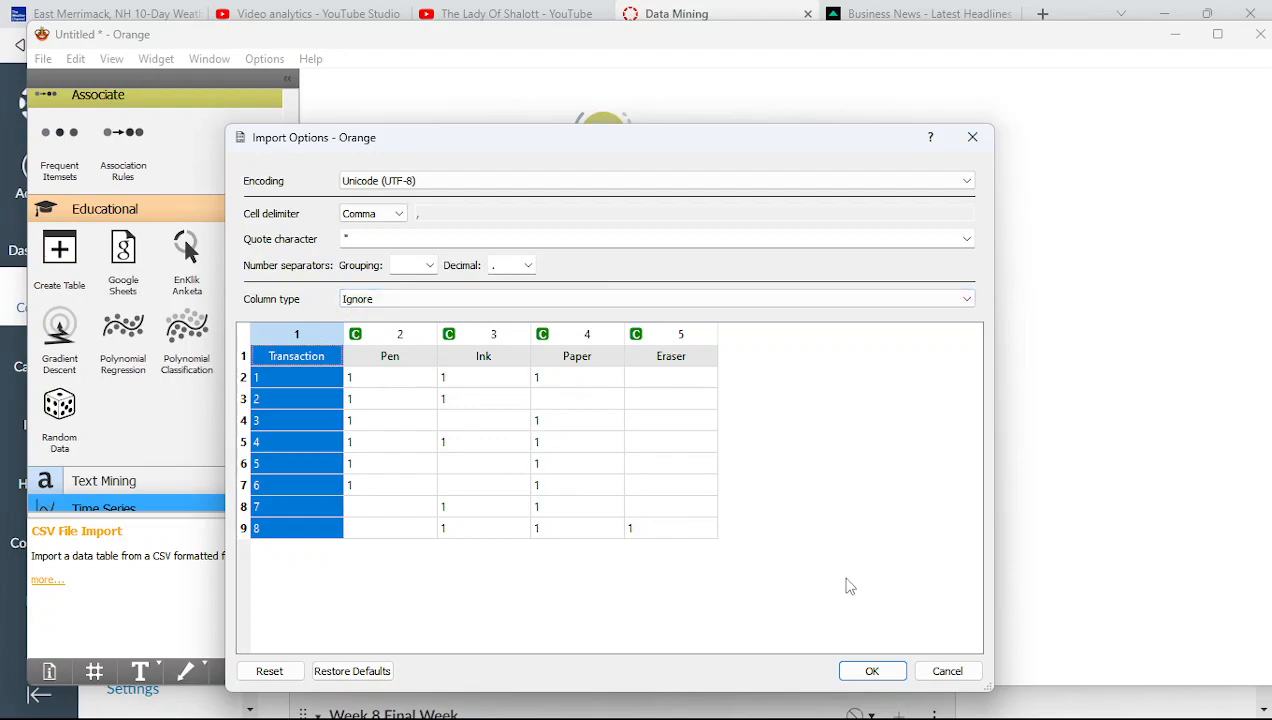
{"action": "left_click", "coordinate": [884, 678]}
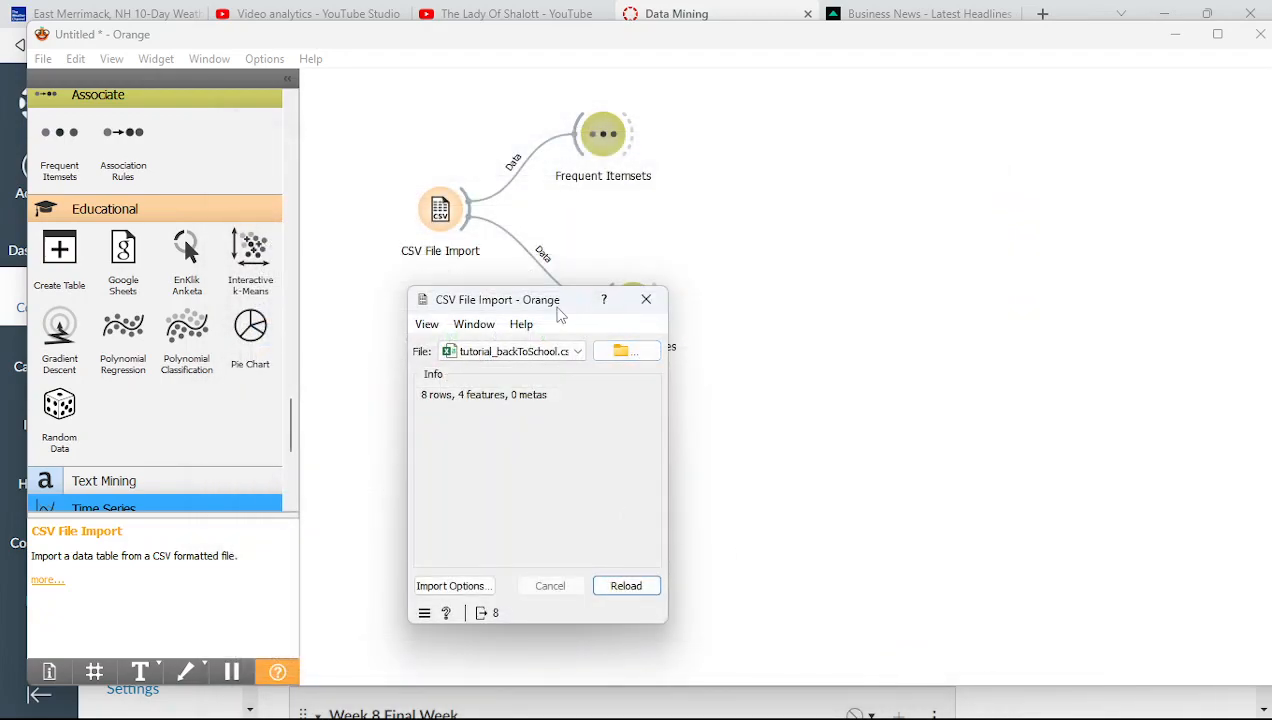
{"action": "left_click_drag", "start_coordinate": [560, 314], "coordinate": [314, 503]}
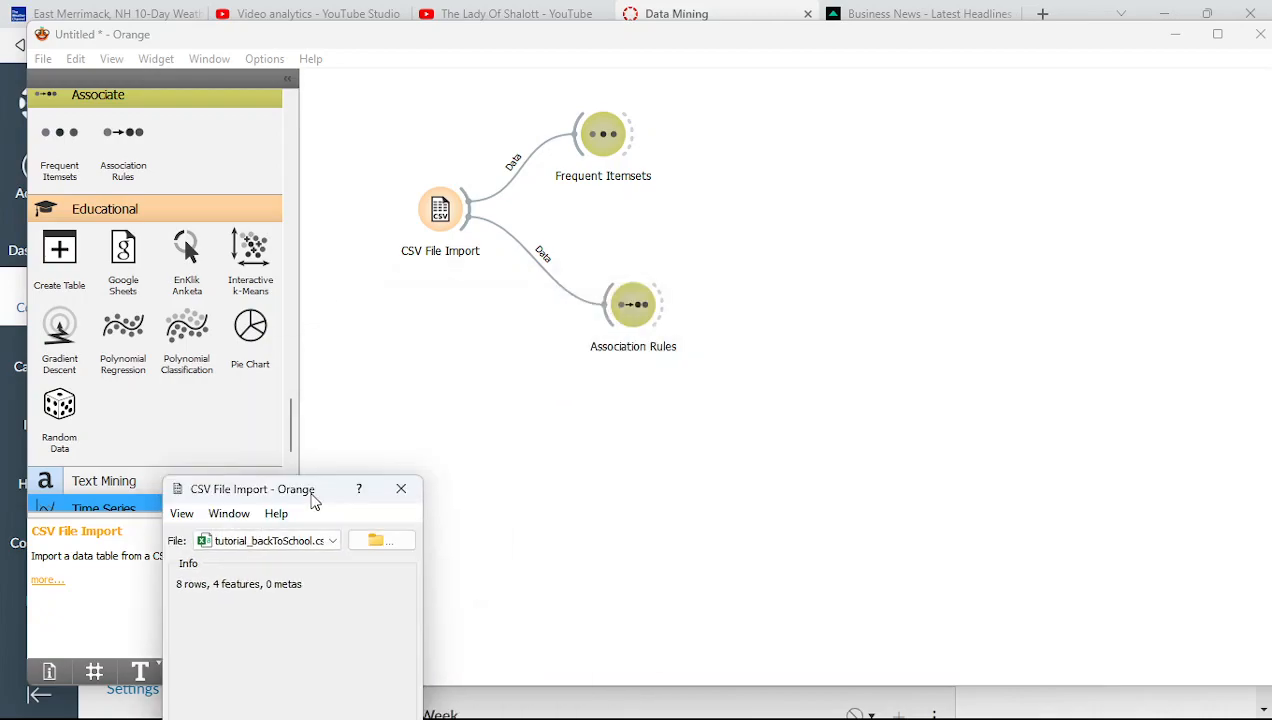
{"action": "double_click", "coordinate": [631, 312]}
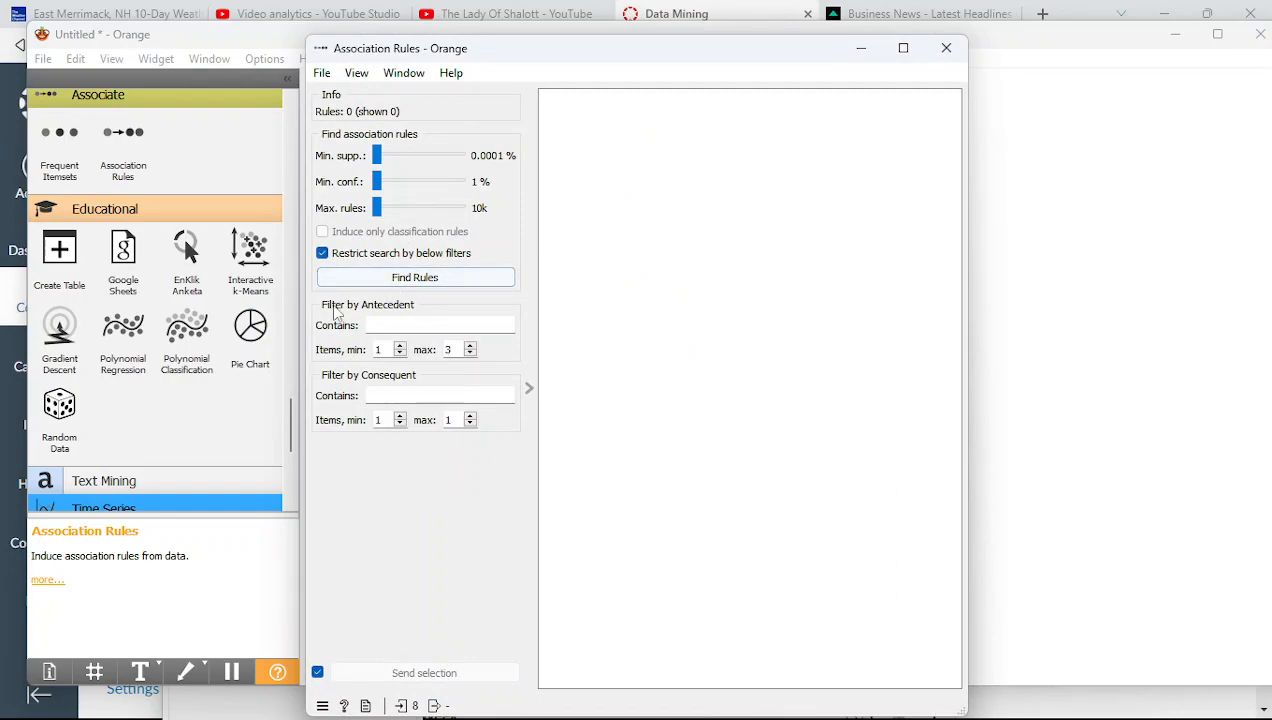
Find the 16 rules, widen the window, and recompute with antecedent maximum raised to 4
{"action": "left_click", "coordinate": [397, 278]}
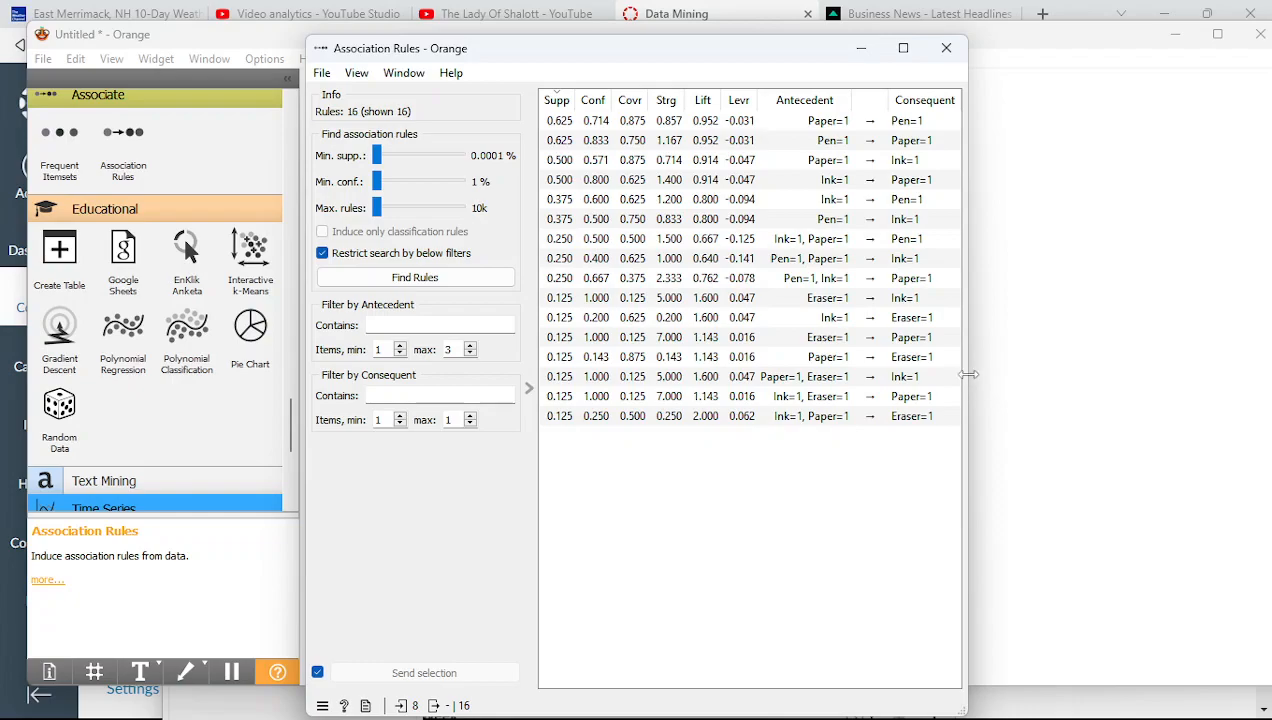
{"action": "left_click_drag", "start_coordinate": [971, 377], "coordinate": [1262, 380]}
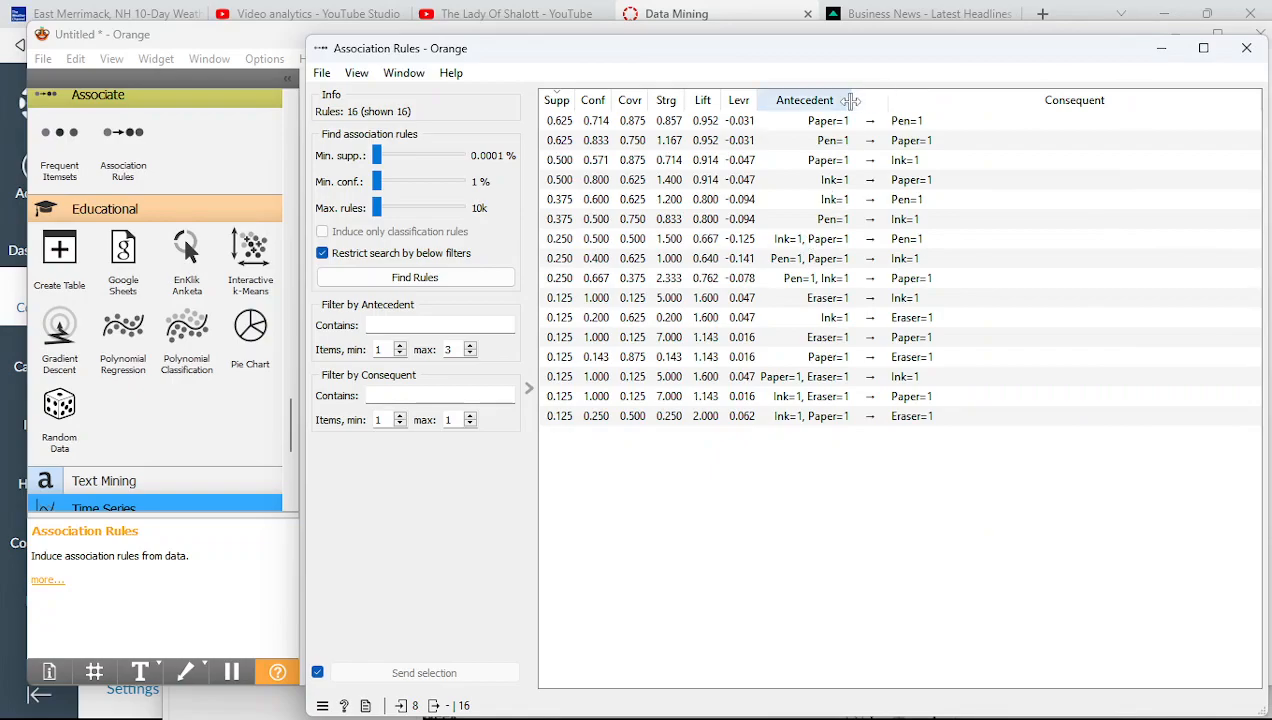
{"action": "left_click", "coordinate": [456, 350]}
{"action": "left_click", "coordinate": [470, 345]}
{"action": "left_click", "coordinate": [440, 277]}
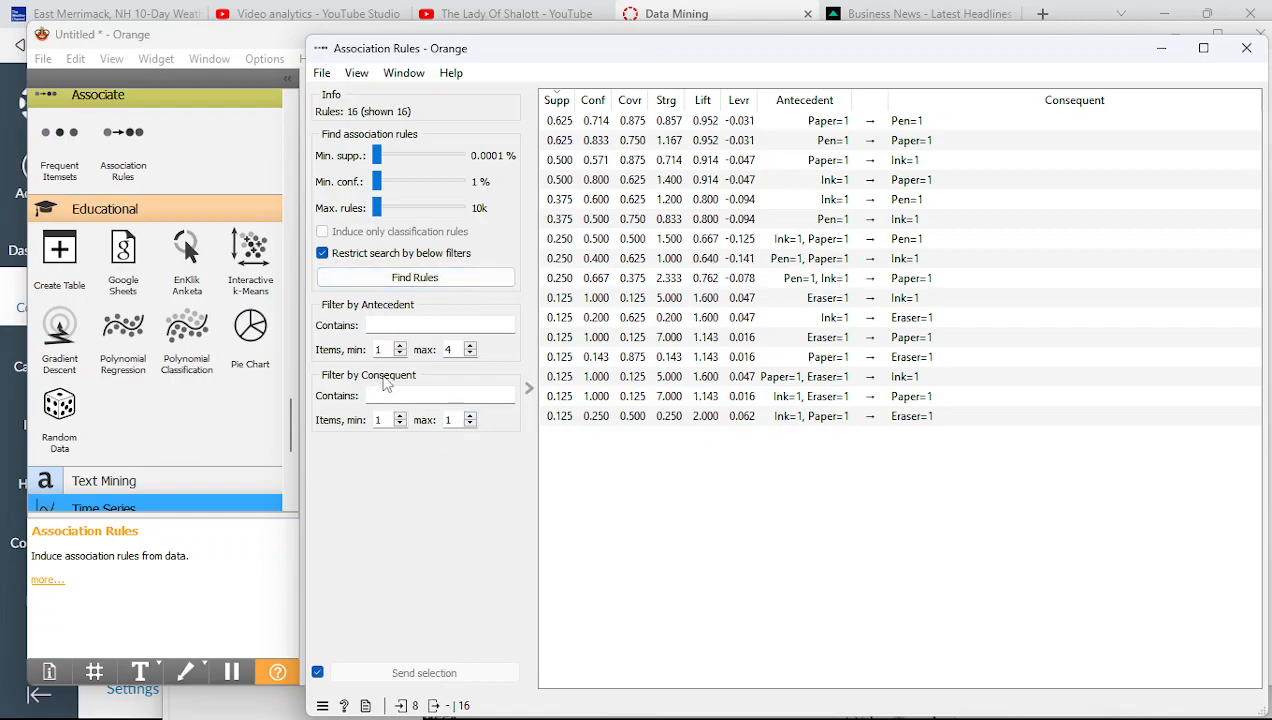
Find rules with a higher Consequent max (22 rules), then with max 1 (16 rules)
{"action": "left_click", "coordinate": [471, 416]}
{"action": "left_click", "coordinate": [434, 280]}
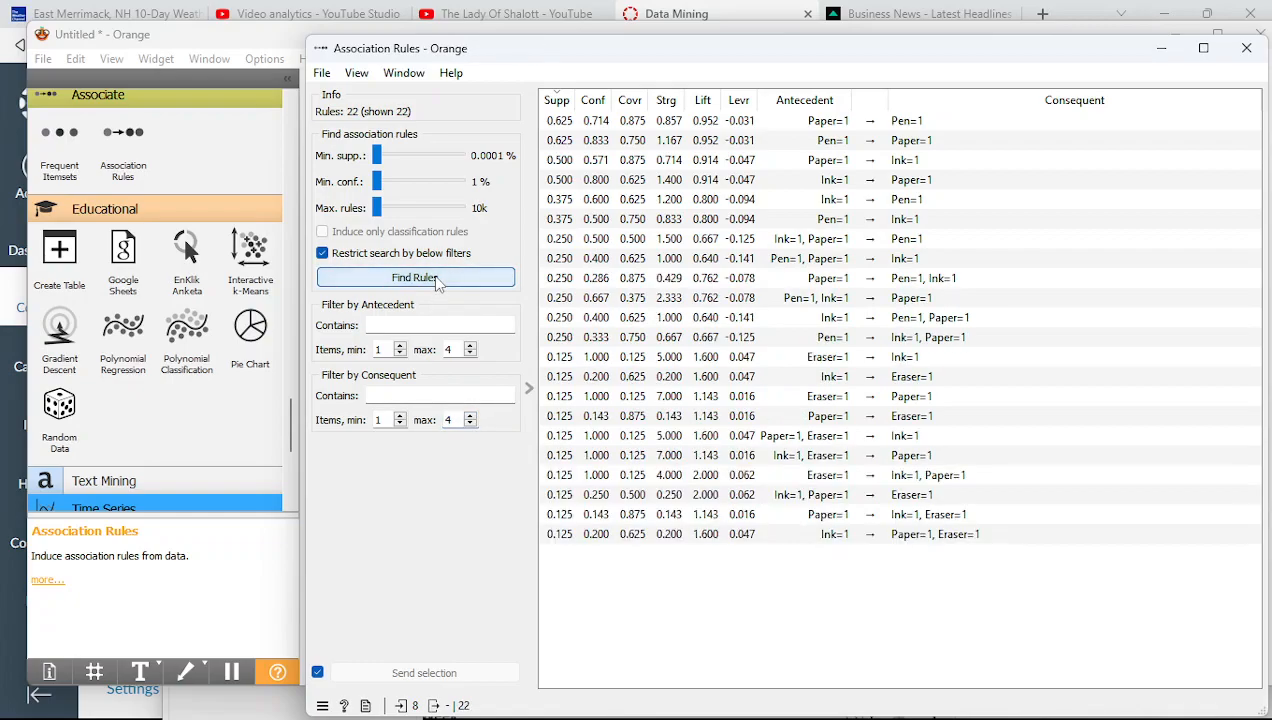
{"action": "double_click", "coordinate": [459, 418]}
{"action": "left_click", "coordinate": [459, 416]}
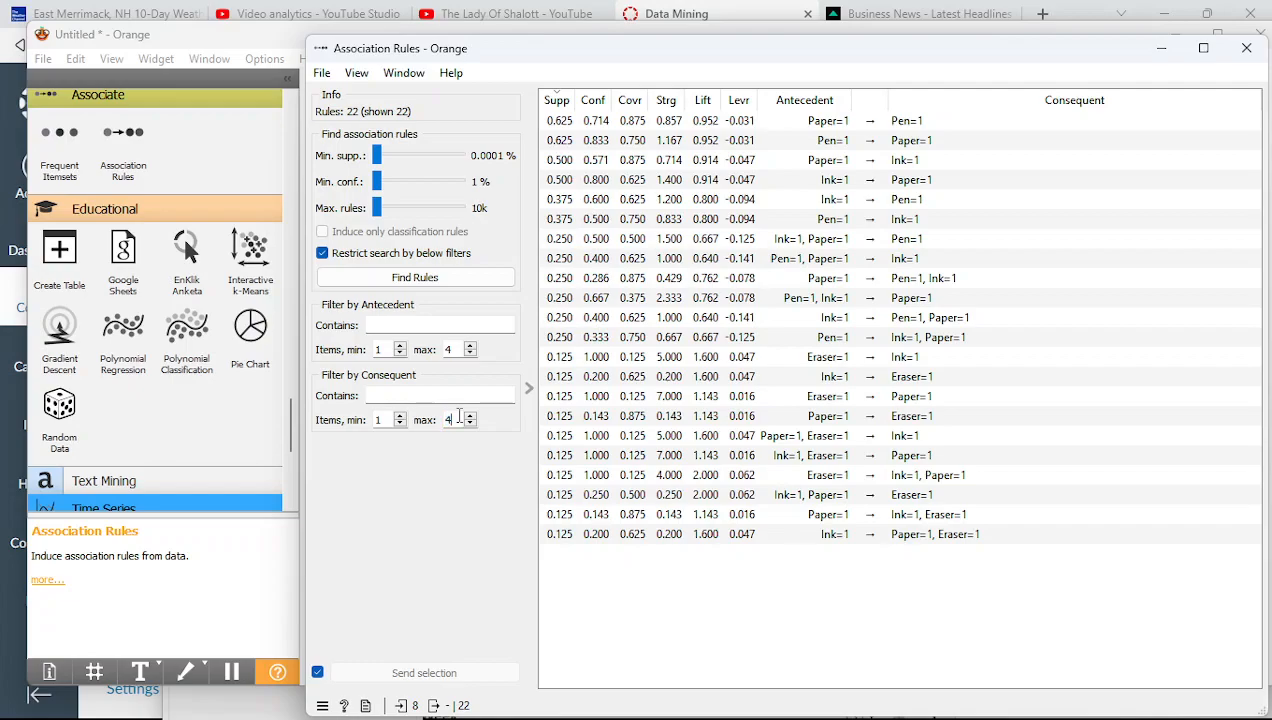
{"action": "key", "text": "BackSpace"}
{"action": "key", "text": "Num_Lock"}
{"action": "type", "text": "1"}
{"action": "left_click", "coordinate": [390, 530]}
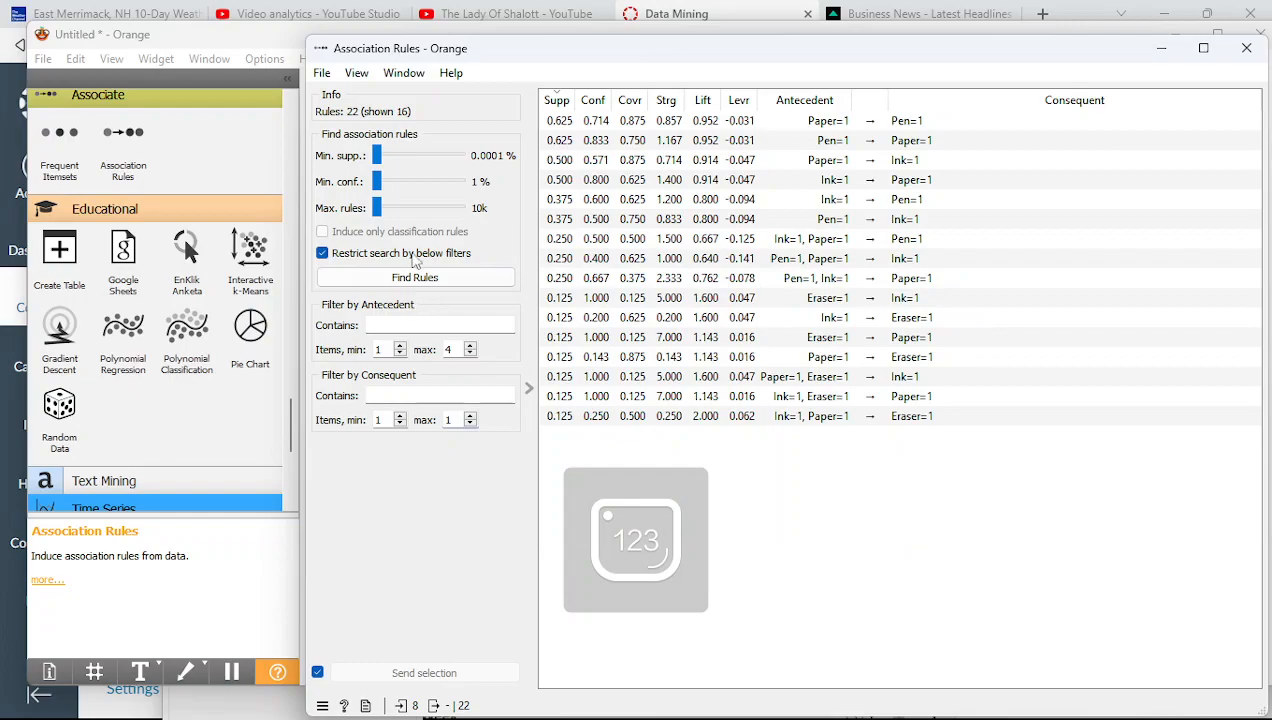
{"action": "left_click", "coordinate": [420, 277]}
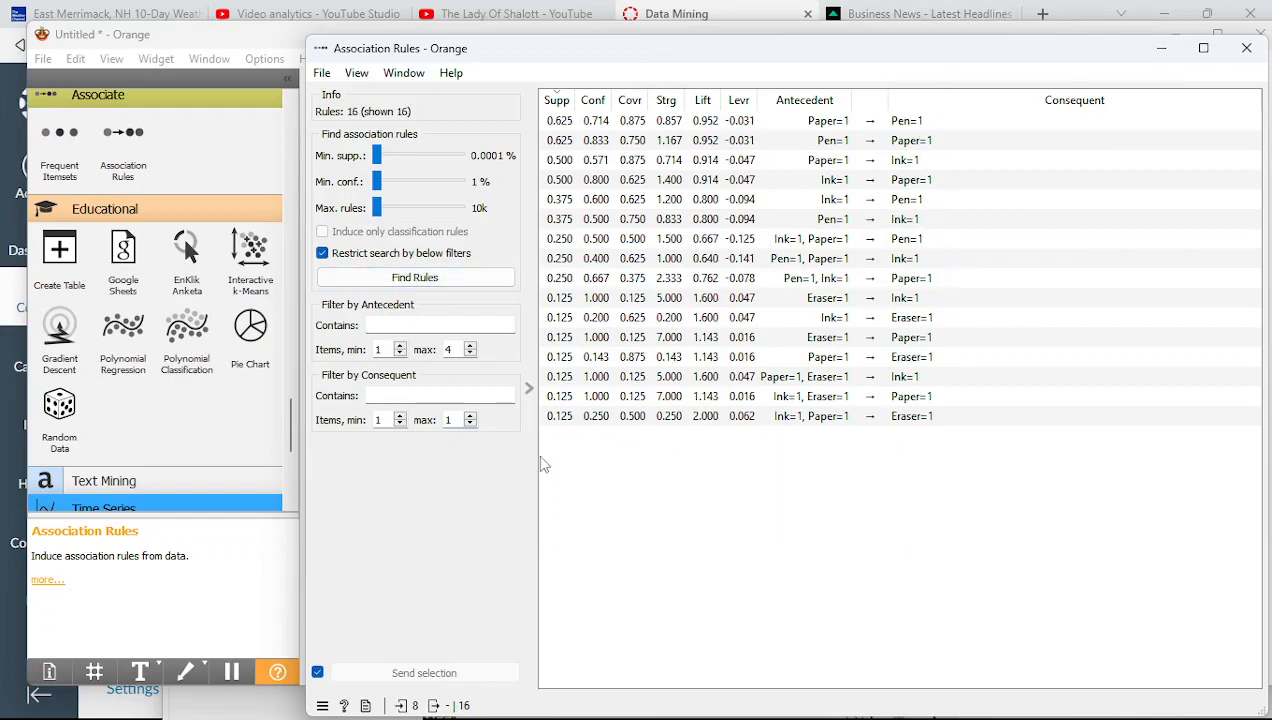
{"action": "left_click", "coordinate": [470, 417]}
Rerun Find Rules at Consequent max 4 for 22 rules, then cap consequents at 1 for 16 rules
{"action": "left_click", "coordinate": [438, 281]}
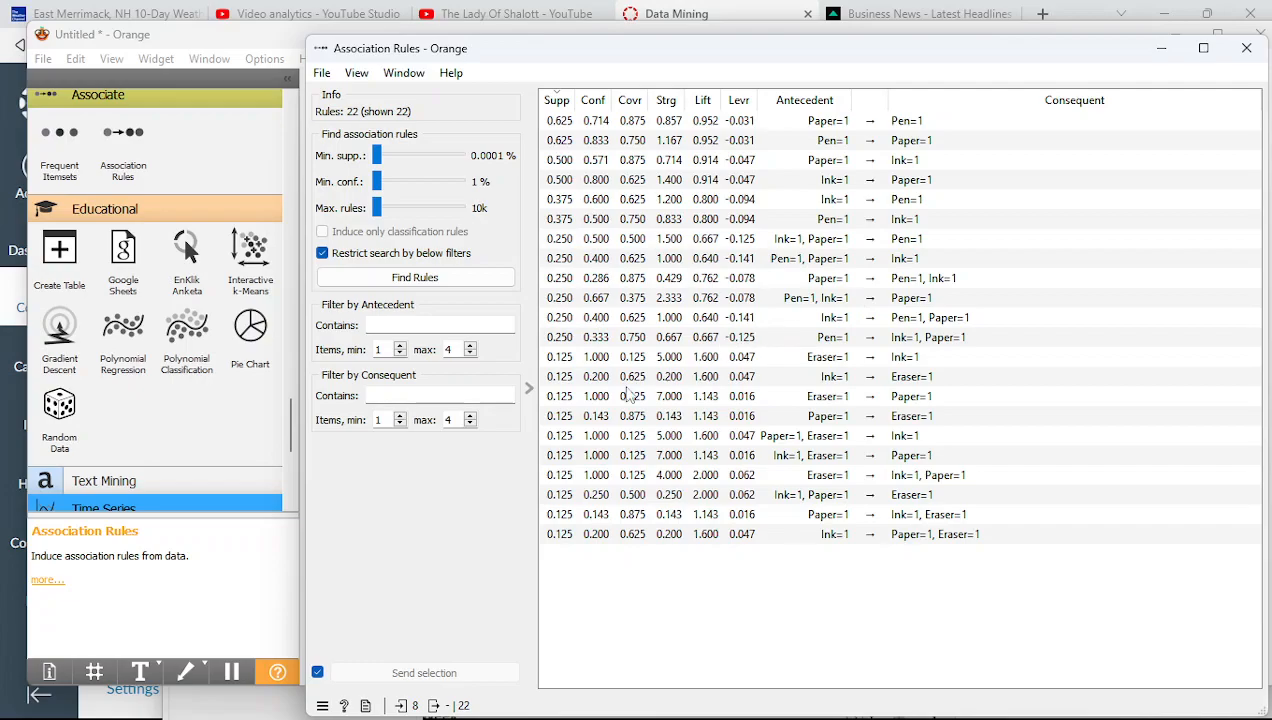
{"action": "left_click", "coordinate": [459, 426]}
{"action": "key", "text": "BackSpace"}
{"action": "type", "text": "1"}
{"action": "left_click", "coordinate": [450, 284]}
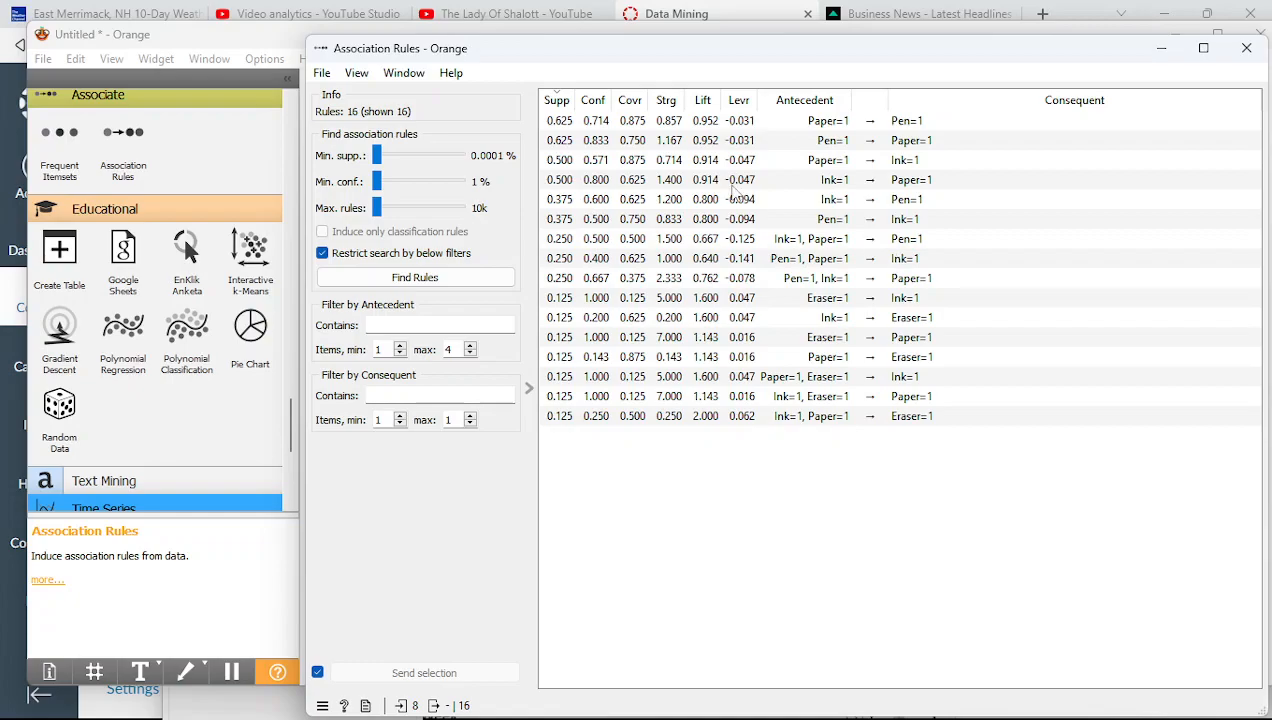
Sort the 16 rules ascending by lift, then by confidence, alternating between the two columns
{"action": "left_click", "coordinate": [704, 101]}
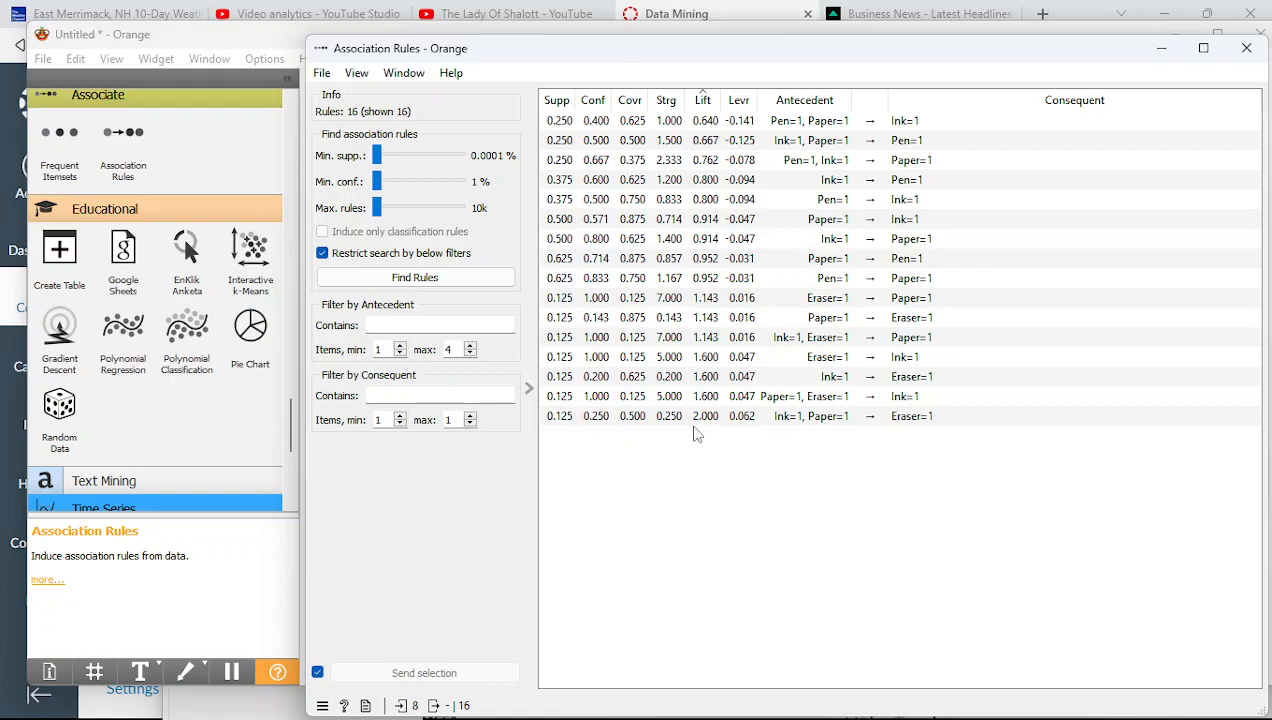
{"action": "left_click", "coordinate": [594, 101]}
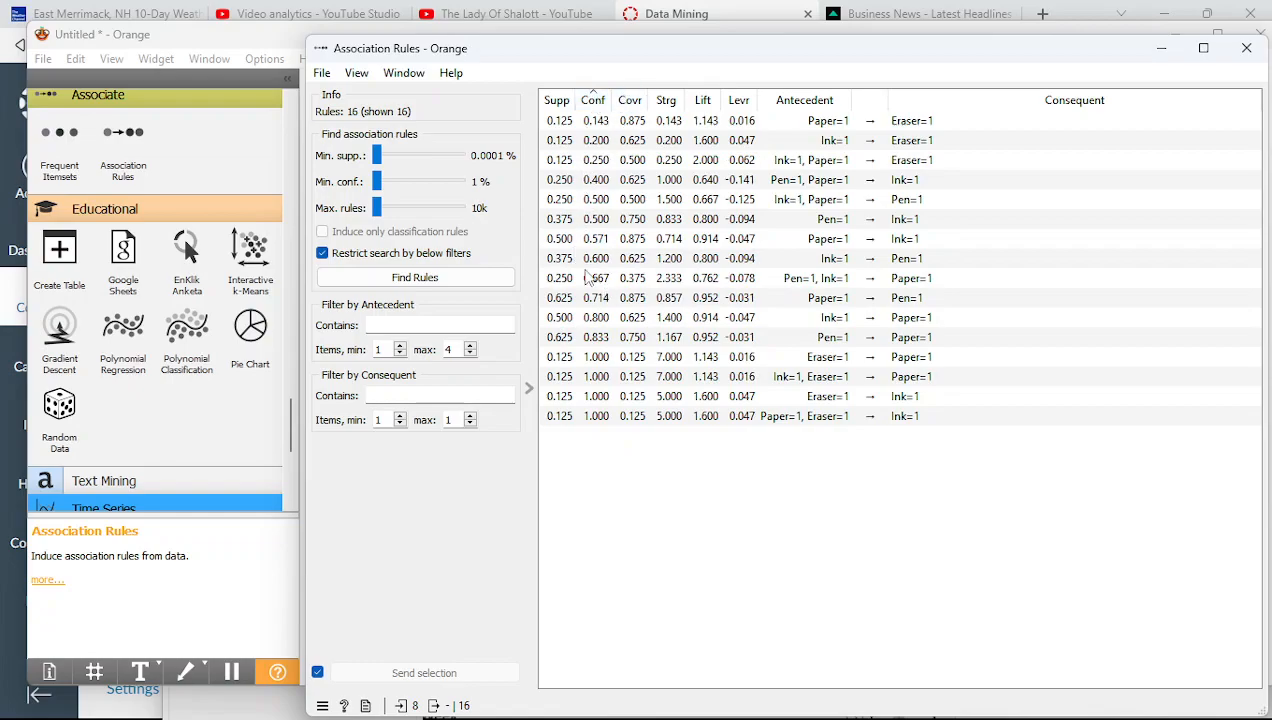
{"action": "left_click", "coordinate": [704, 101]}
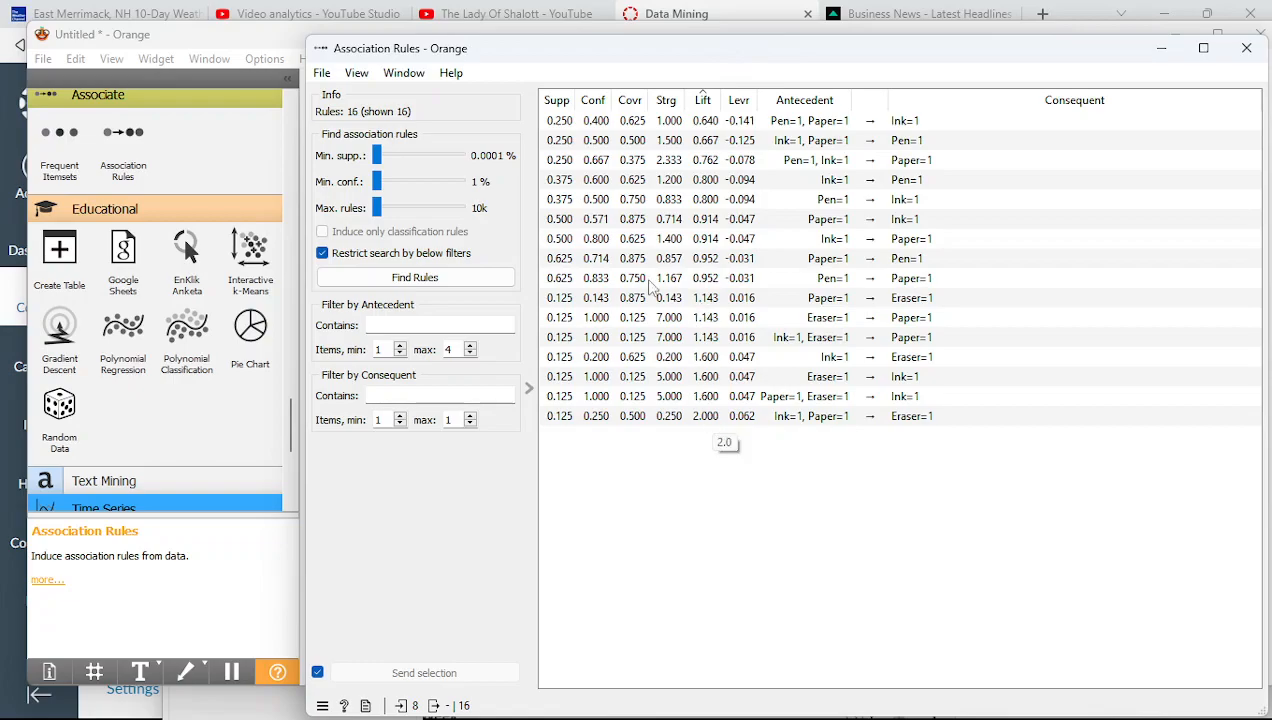
{"action": "left_click", "coordinate": [595, 104]}
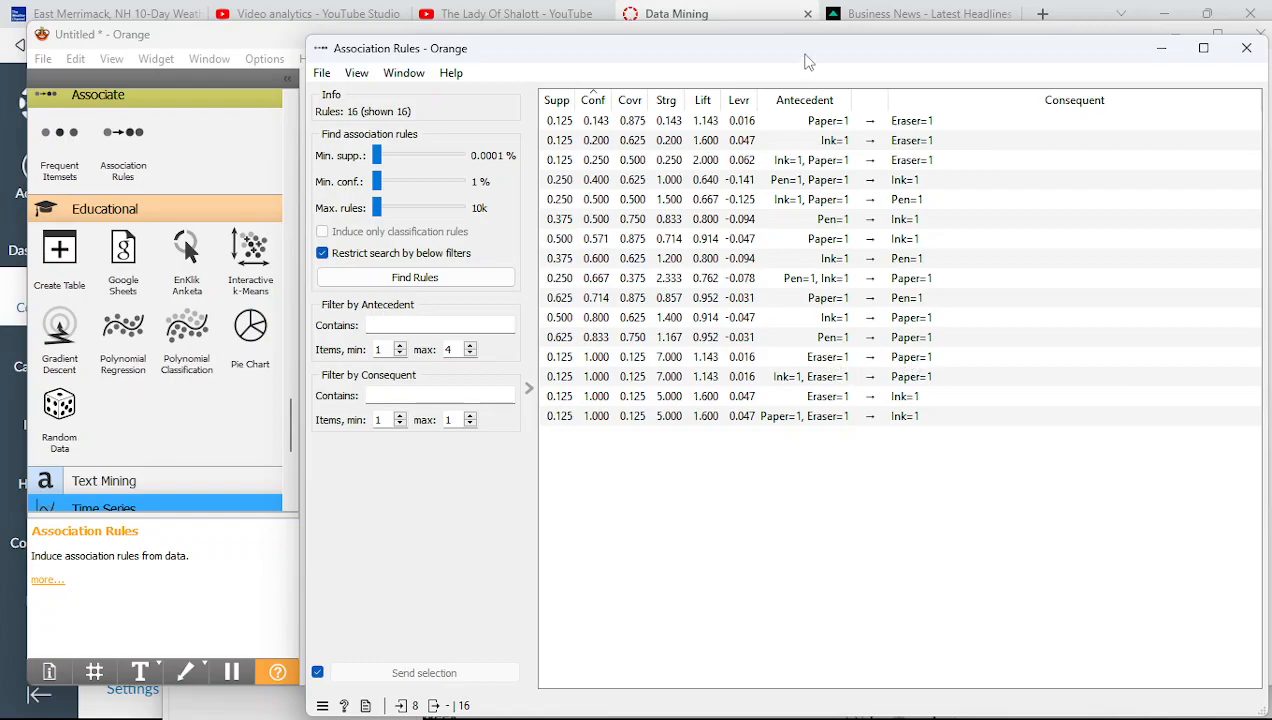
{"action": "left_click_drag", "start_coordinate": [808, 62], "coordinate": [877, 148]}
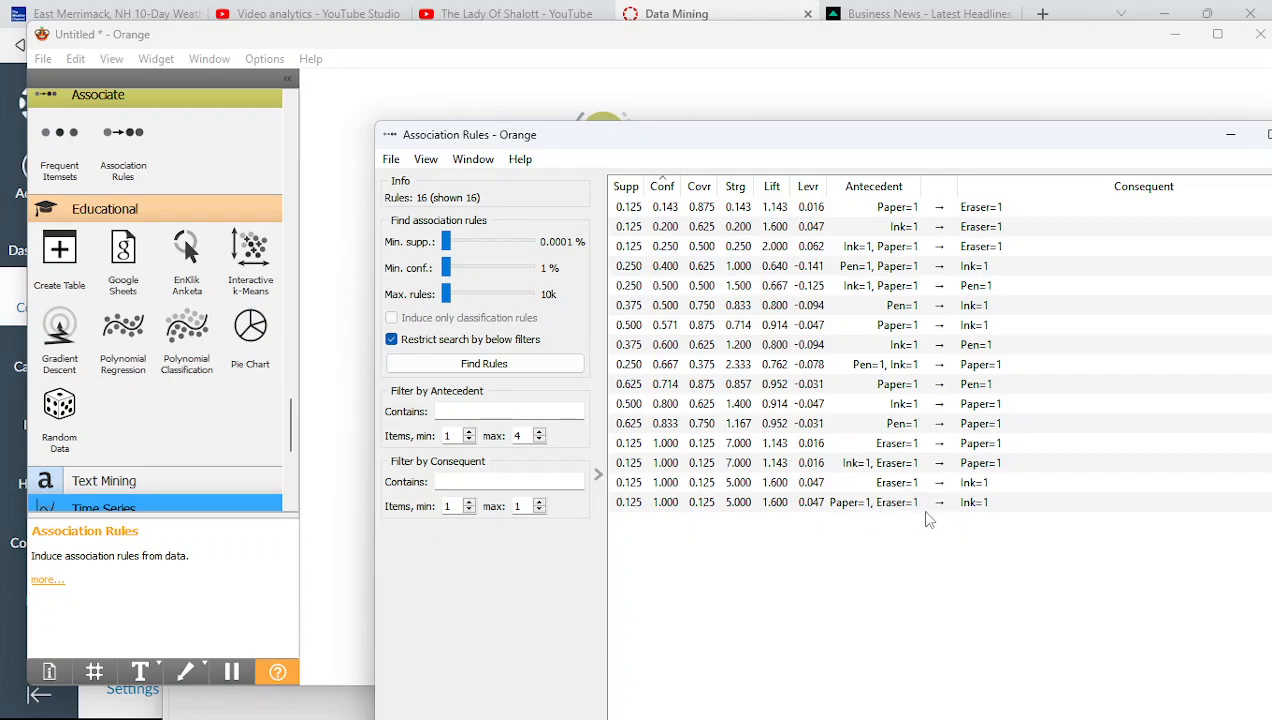
Open the CSV File Import widget from the canvas and move its window higher
{"action": "left_click", "coordinate": [332, 368]}
{"action": "double_click", "coordinate": [440, 210]}
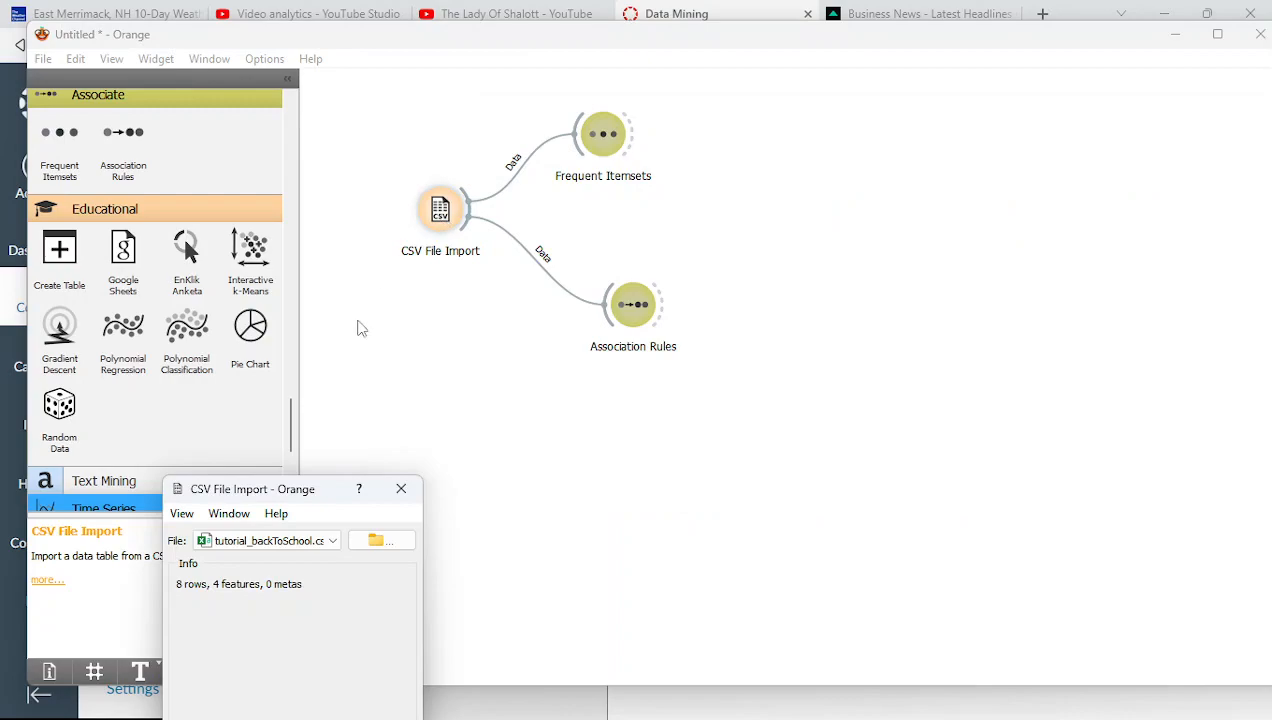
{"action": "left_click", "coordinate": [418, 228]}
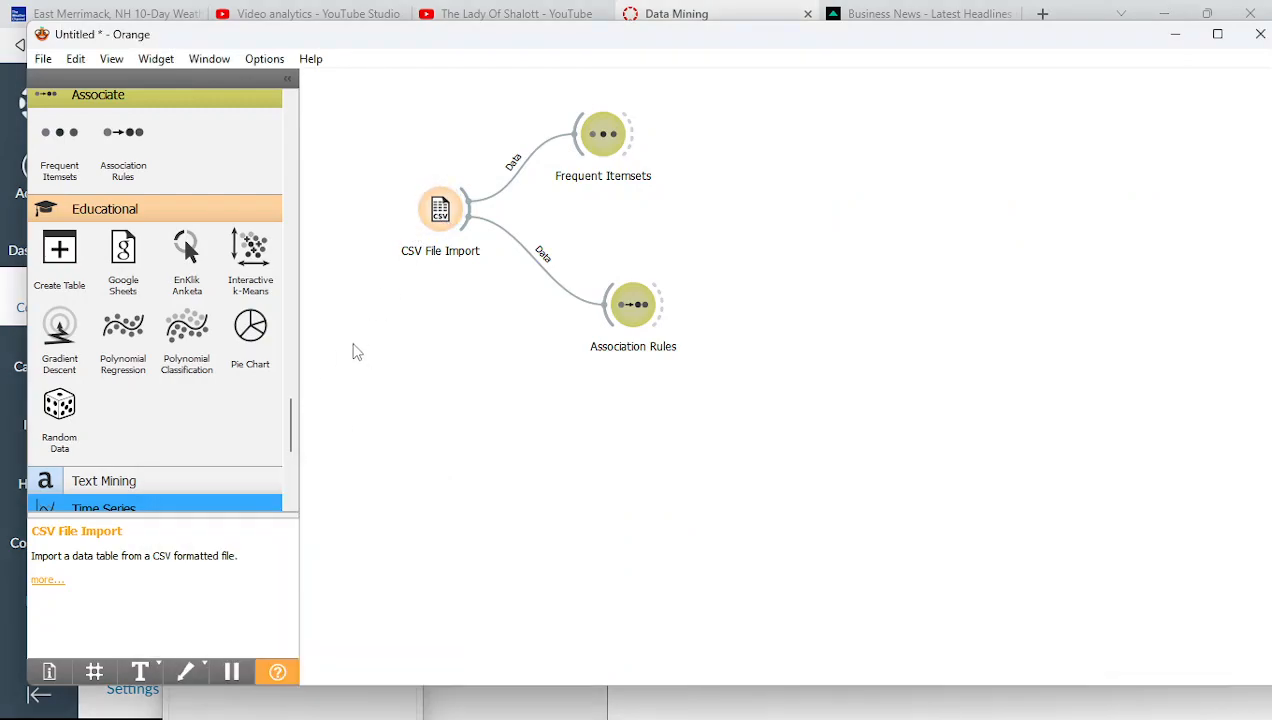
{"action": "double_click", "coordinate": [436, 220]}
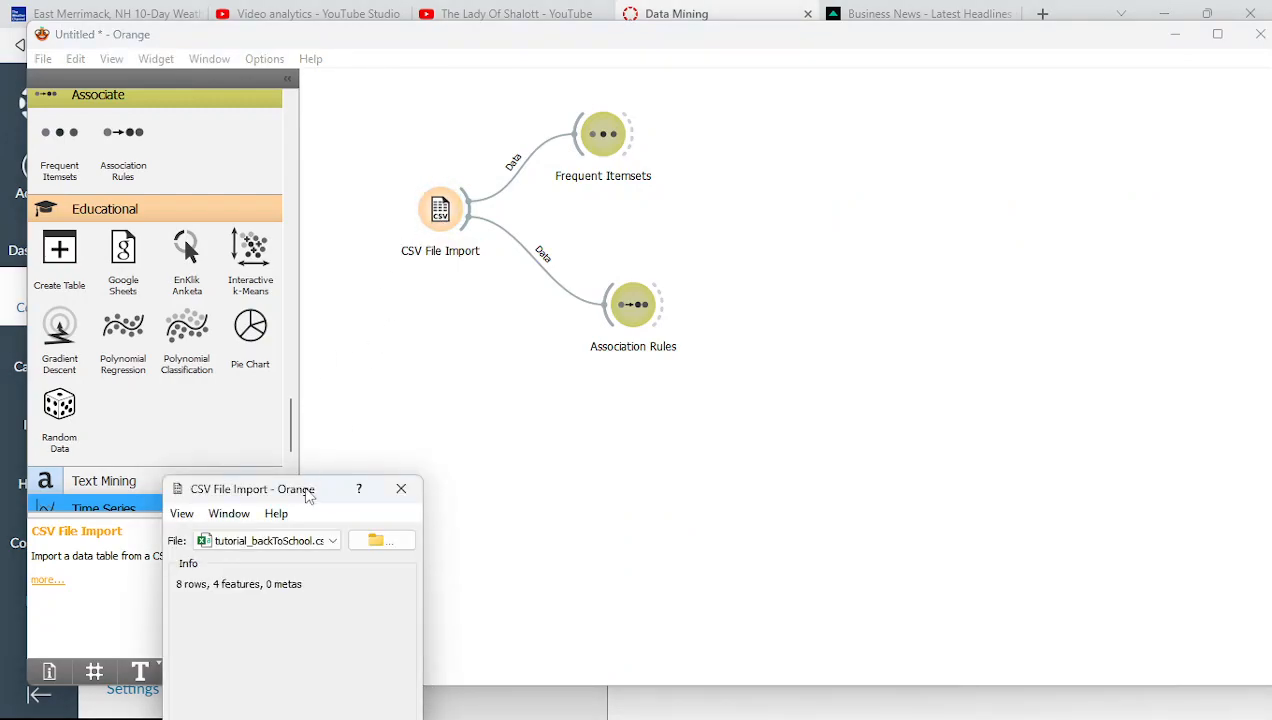
{"action": "left_click_drag", "start_coordinate": [309, 497], "coordinate": [411, 276]}
Check the Ink column's type in Import Options and close with OK, leaving types unchanged
{"action": "left_click", "coordinate": [303, 556]}
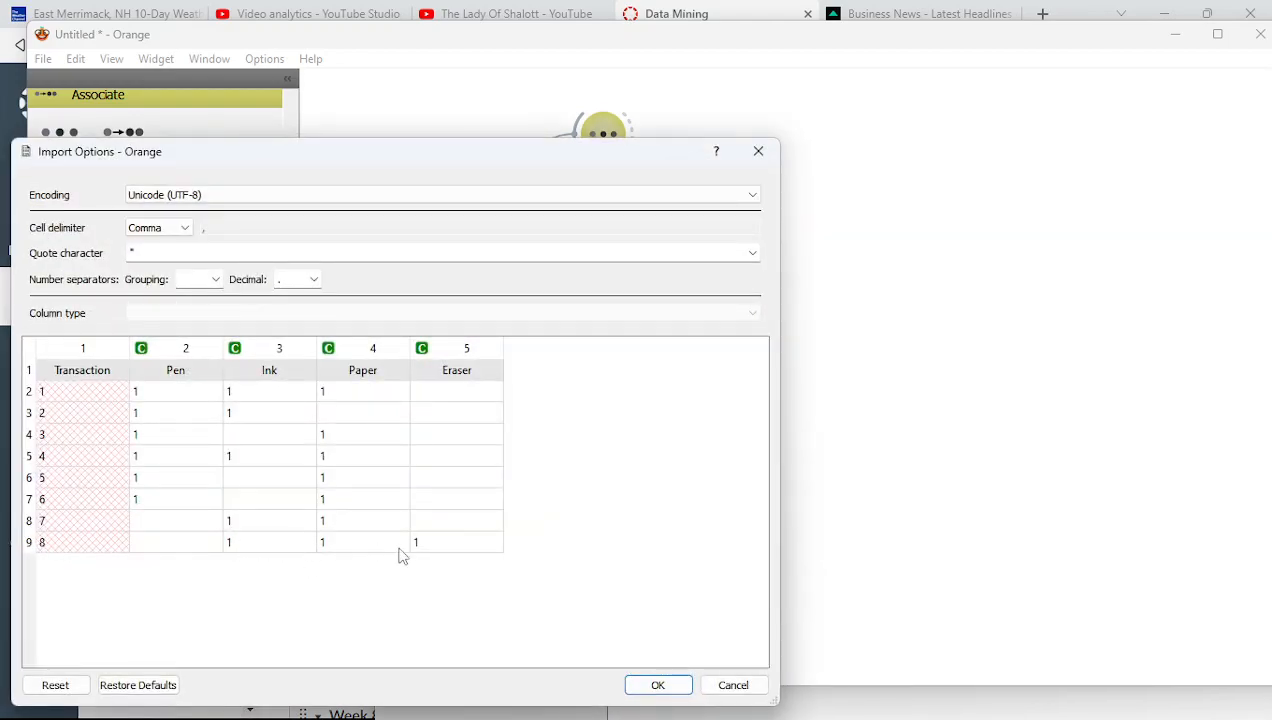
{"action": "left_click", "coordinate": [262, 545]}
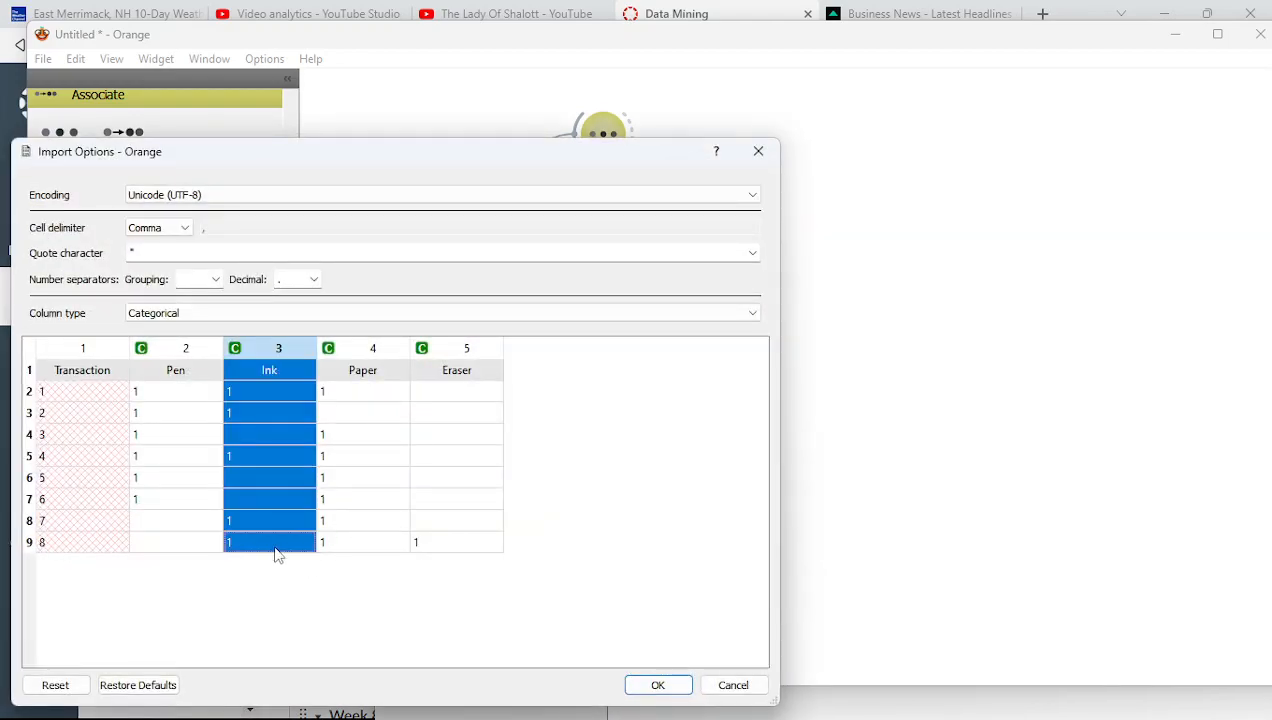
{"action": "left_click", "coordinate": [393, 593]}
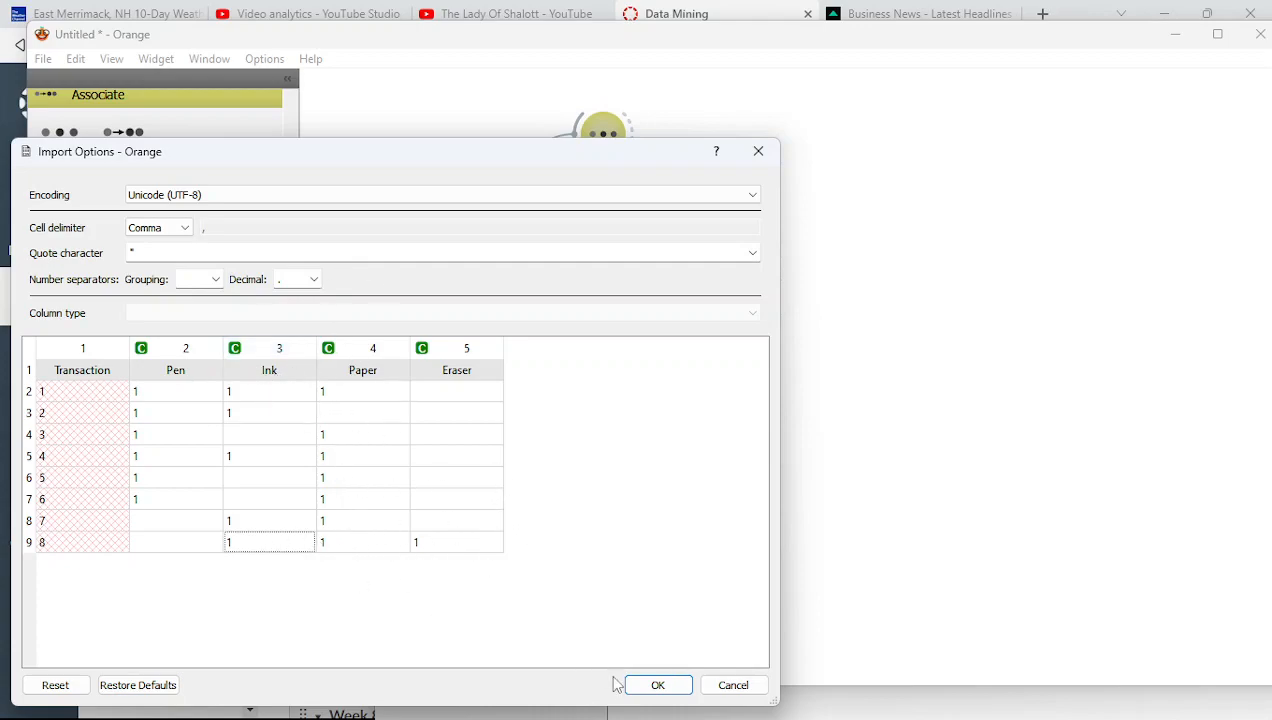
{"action": "left_click", "coordinate": [659, 698]}
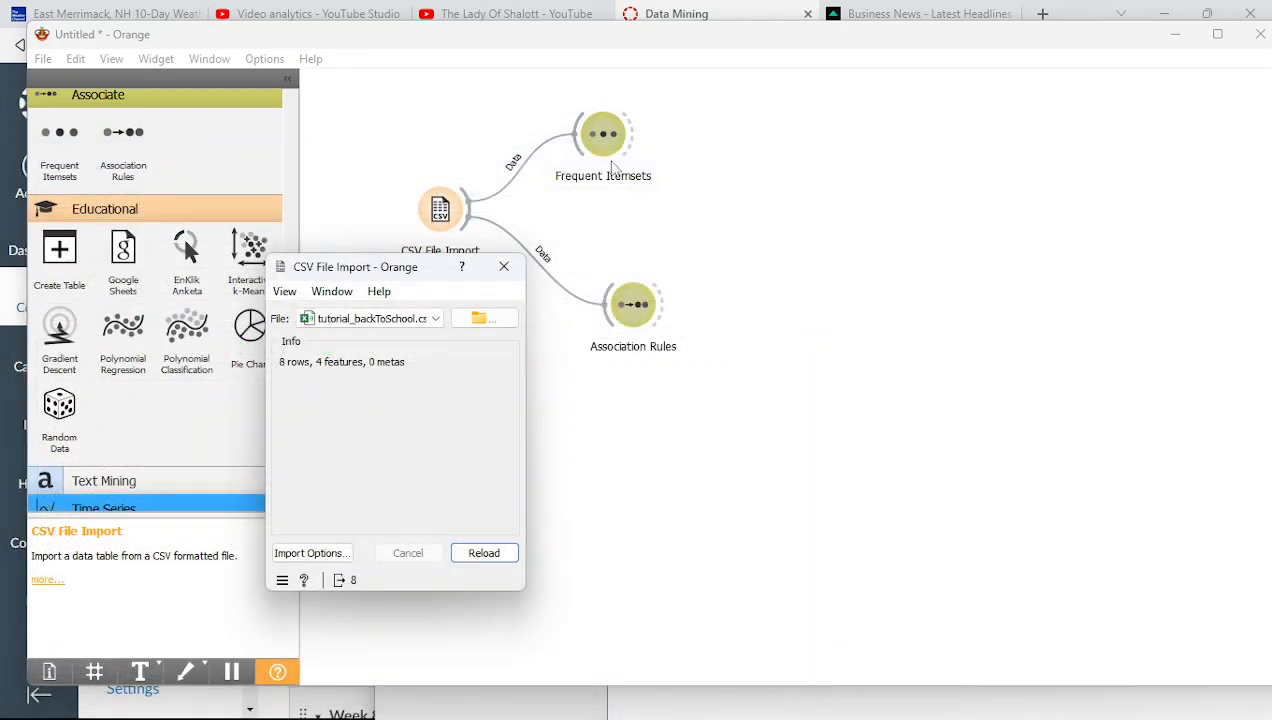
Reopen Association Rules, sort by lift and then by support, and rerun Find Rules
{"action": "double_click", "coordinate": [630, 300]}
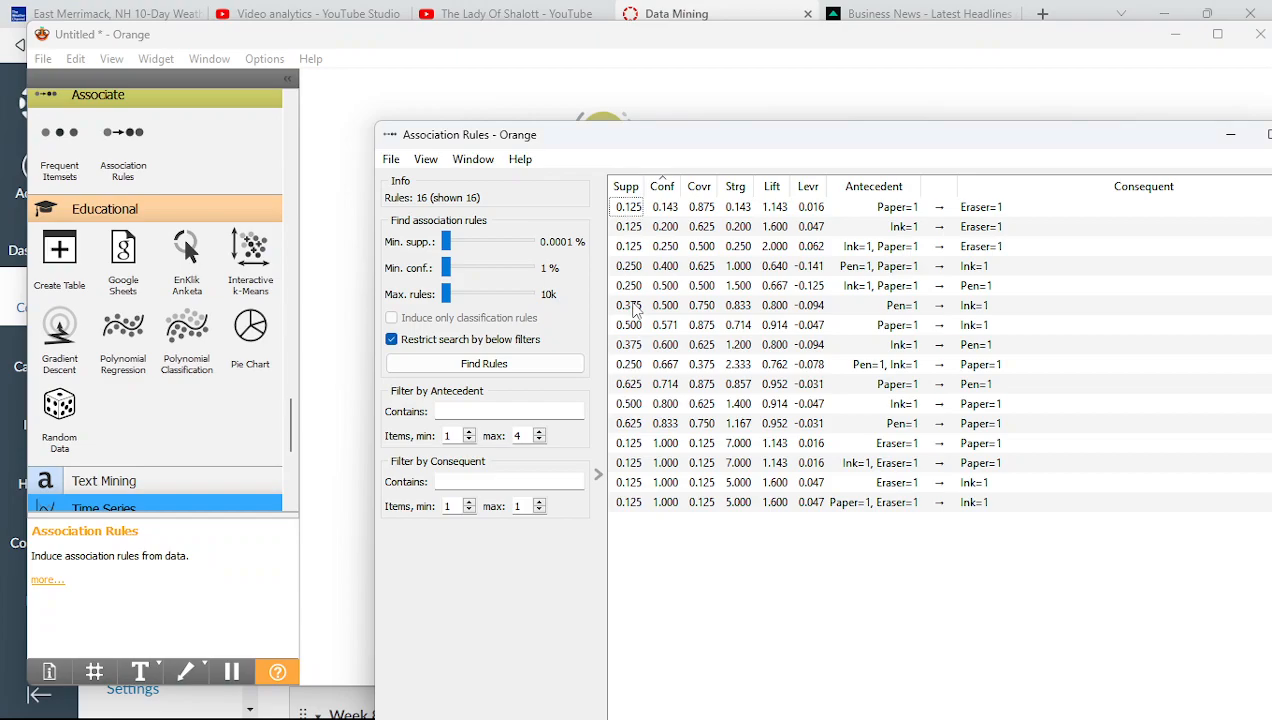
{"action": "left_click", "coordinate": [775, 193]}
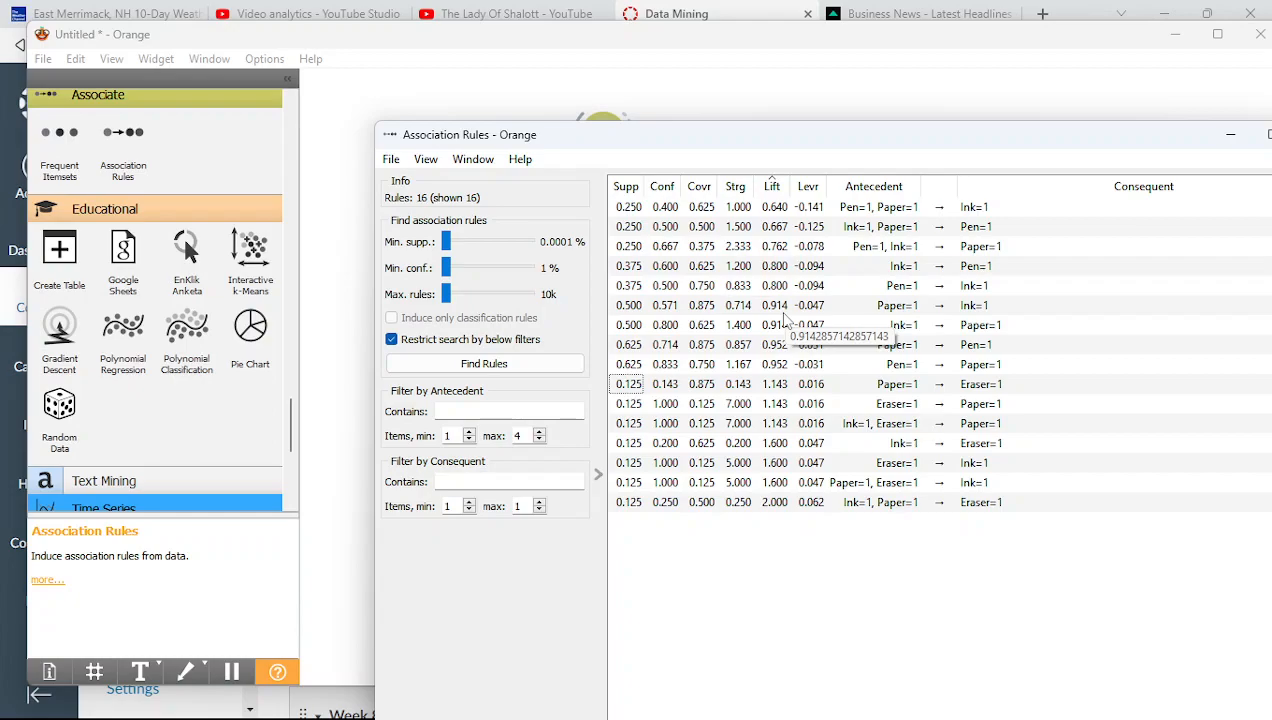
{"action": "left_click", "coordinate": [626, 188]}
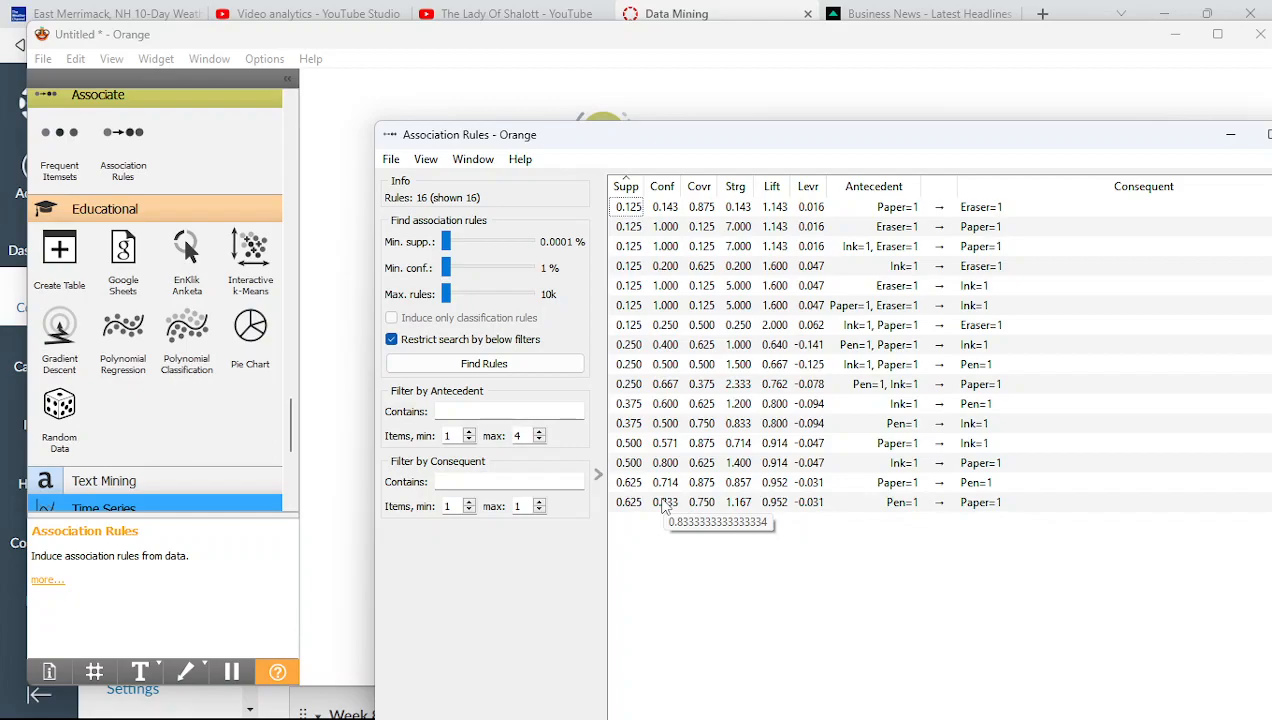
{"action": "left_click", "coordinate": [580, 364]}
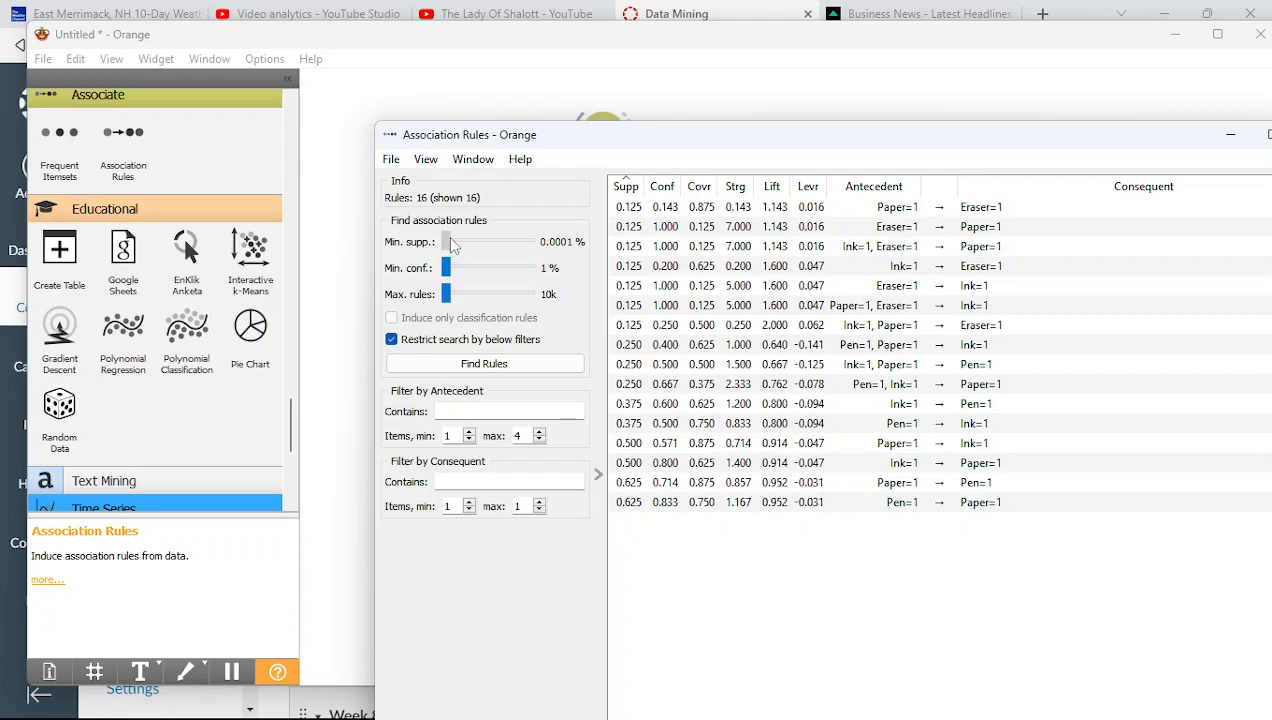
Raise minimum confidence to 70%, then 90% leaving 4 rules; try Max. rules 100k, then revert to 10k
{"action": "left_click_drag", "start_coordinate": [447, 270], "coordinate": [516, 287]}
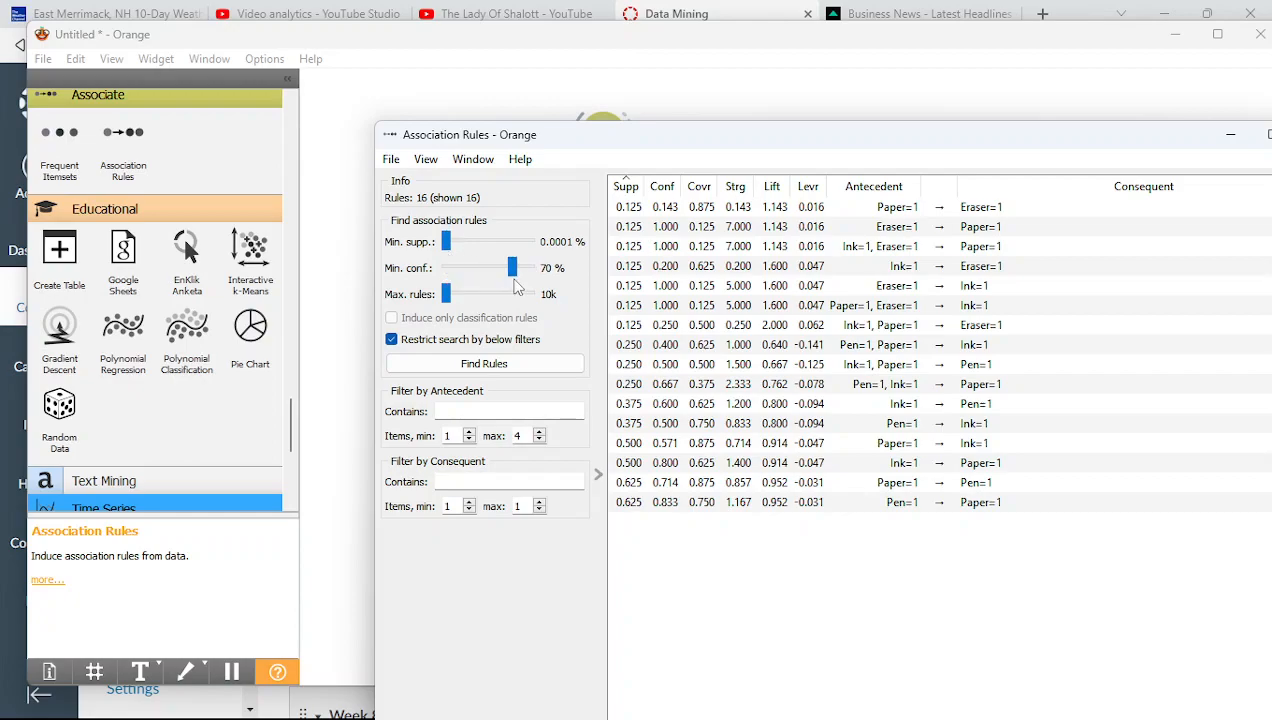
{"action": "left_click", "coordinate": [503, 365]}
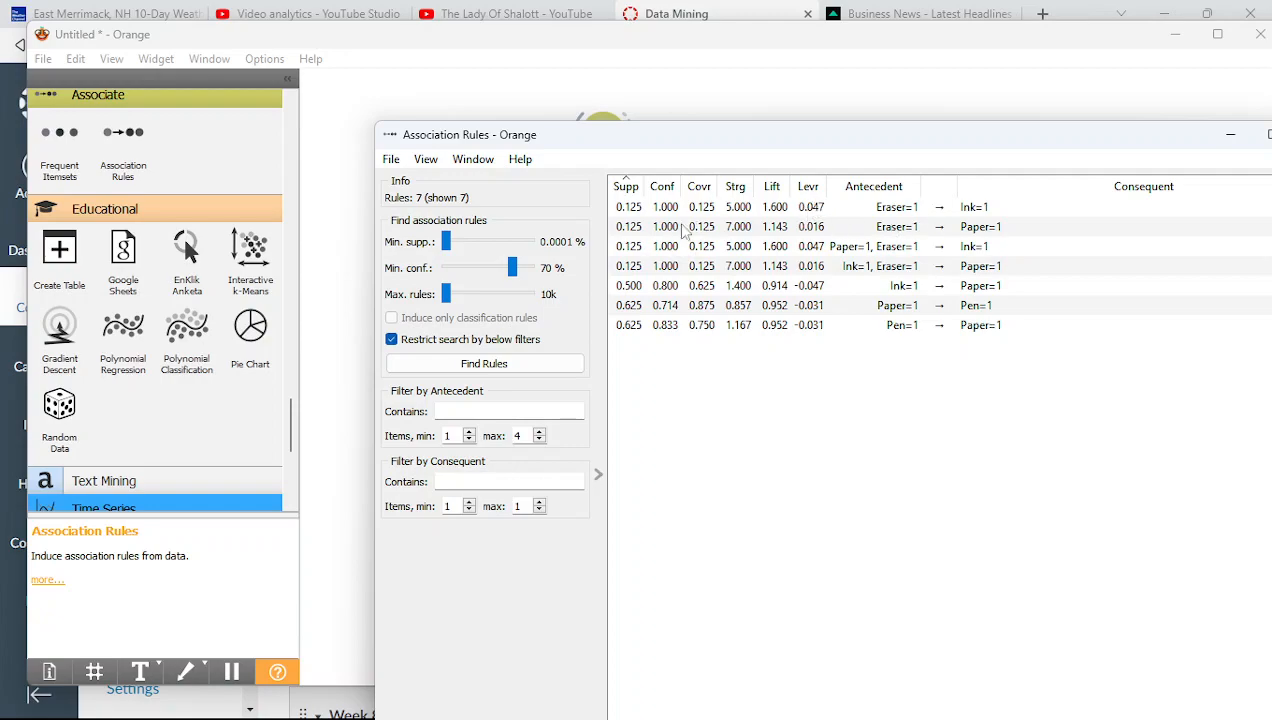
{"action": "left_click_drag", "start_coordinate": [518, 270], "coordinate": [525, 270]}
{"action": "left_click", "coordinate": [510, 366]}
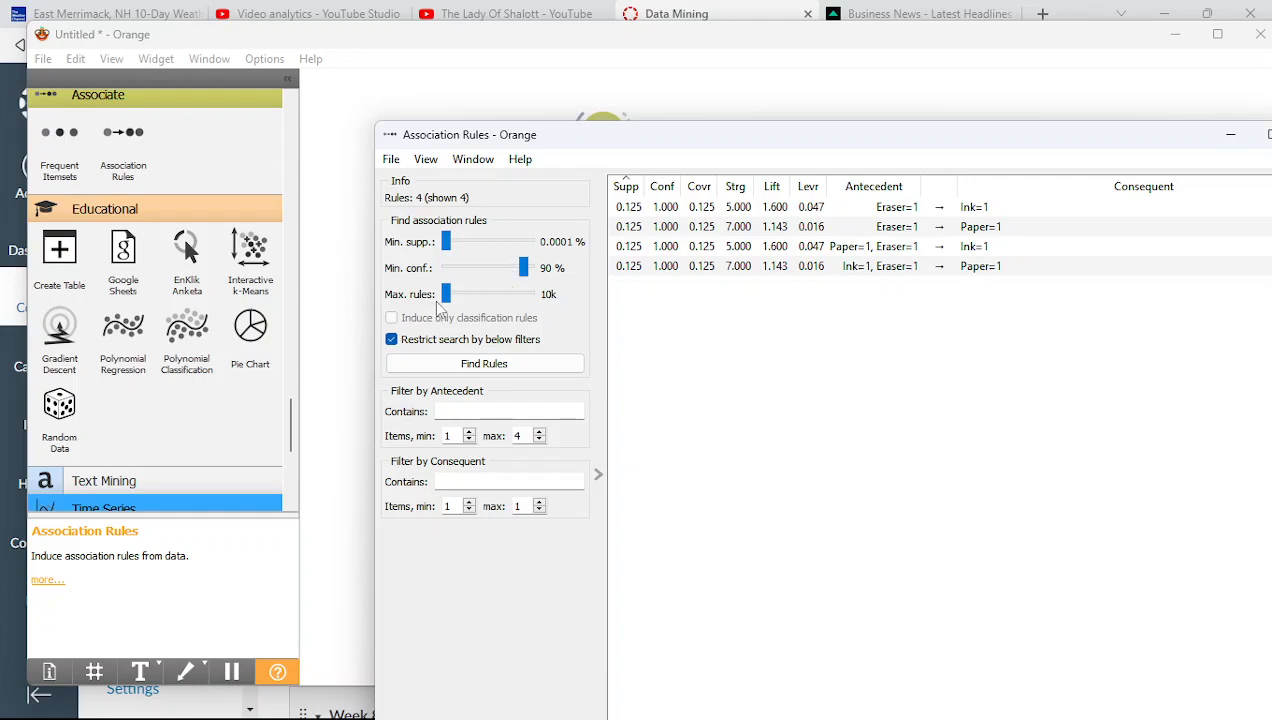
{"action": "left_click_drag", "start_coordinate": [446, 295], "coordinate": [530, 303]}
{"action": "left_click_drag", "start_coordinate": [529, 296], "coordinate": [420, 307]}
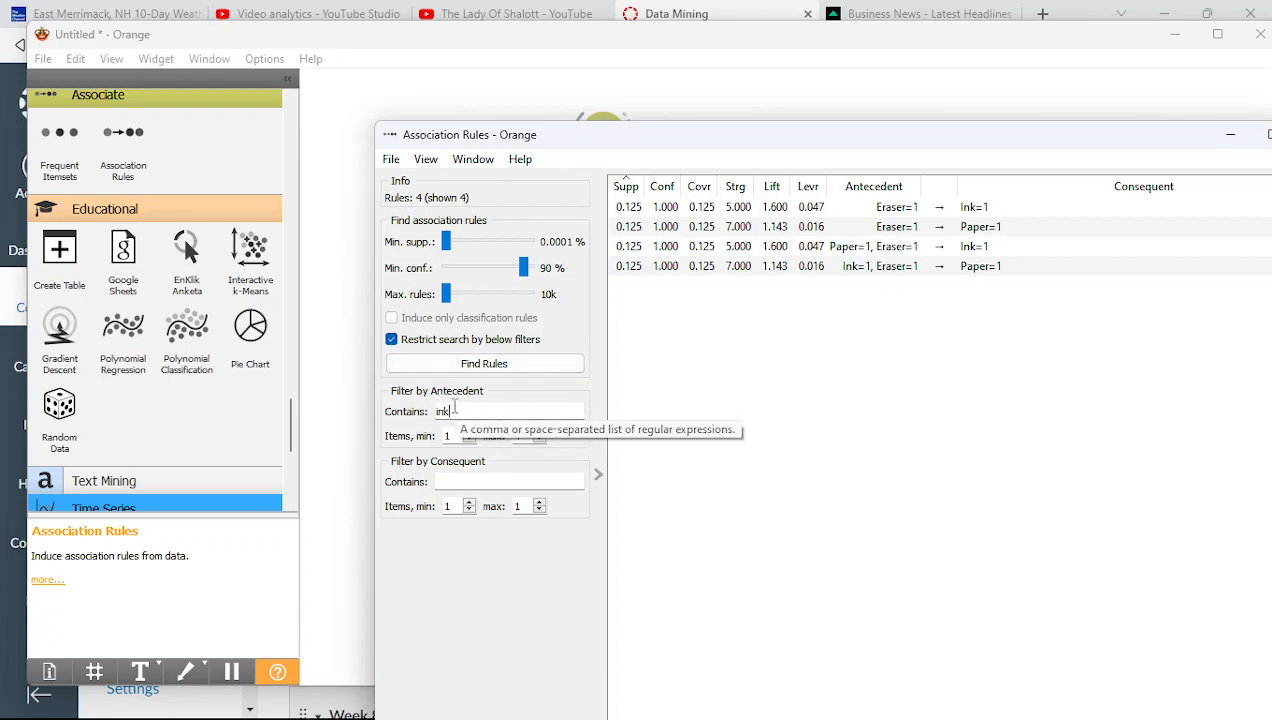
Apply the ink antecedent filter, lower Min. conf. to 1%, and rerun to get 7 rules
{"action": "key", "text": "Return"}
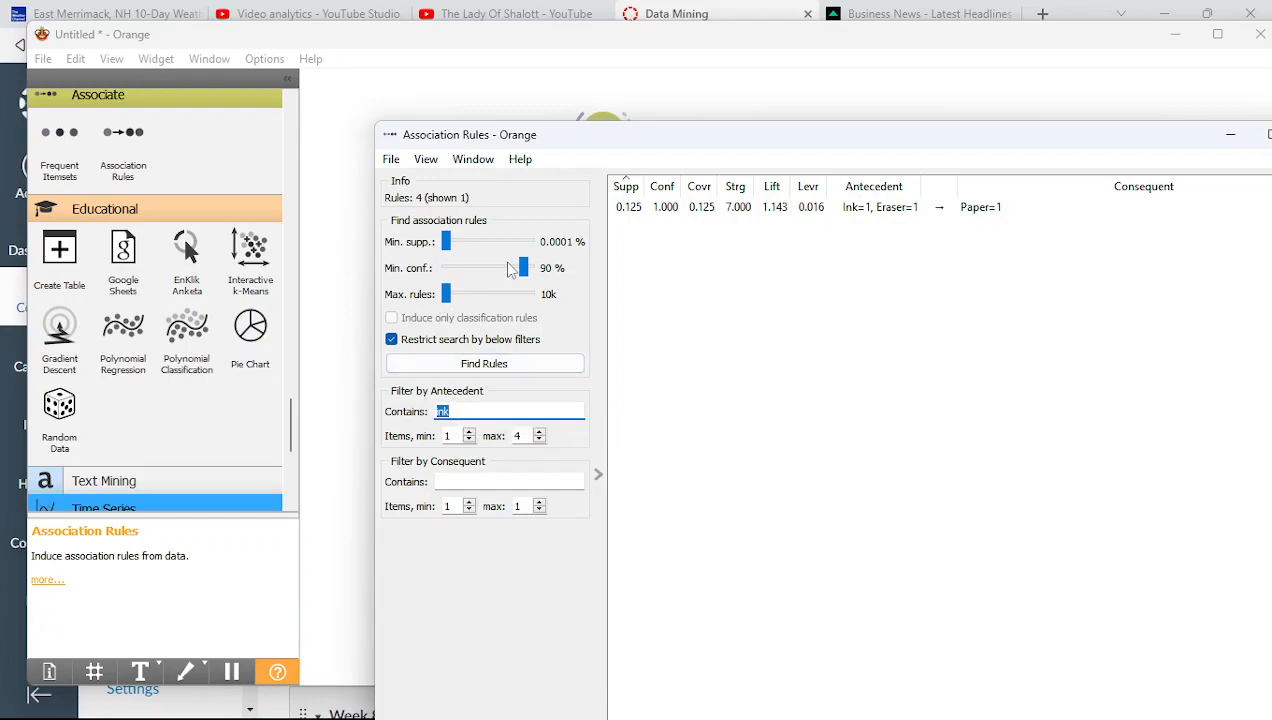
{"action": "left_click_drag", "start_coordinate": [521, 268], "coordinate": [443, 268]}
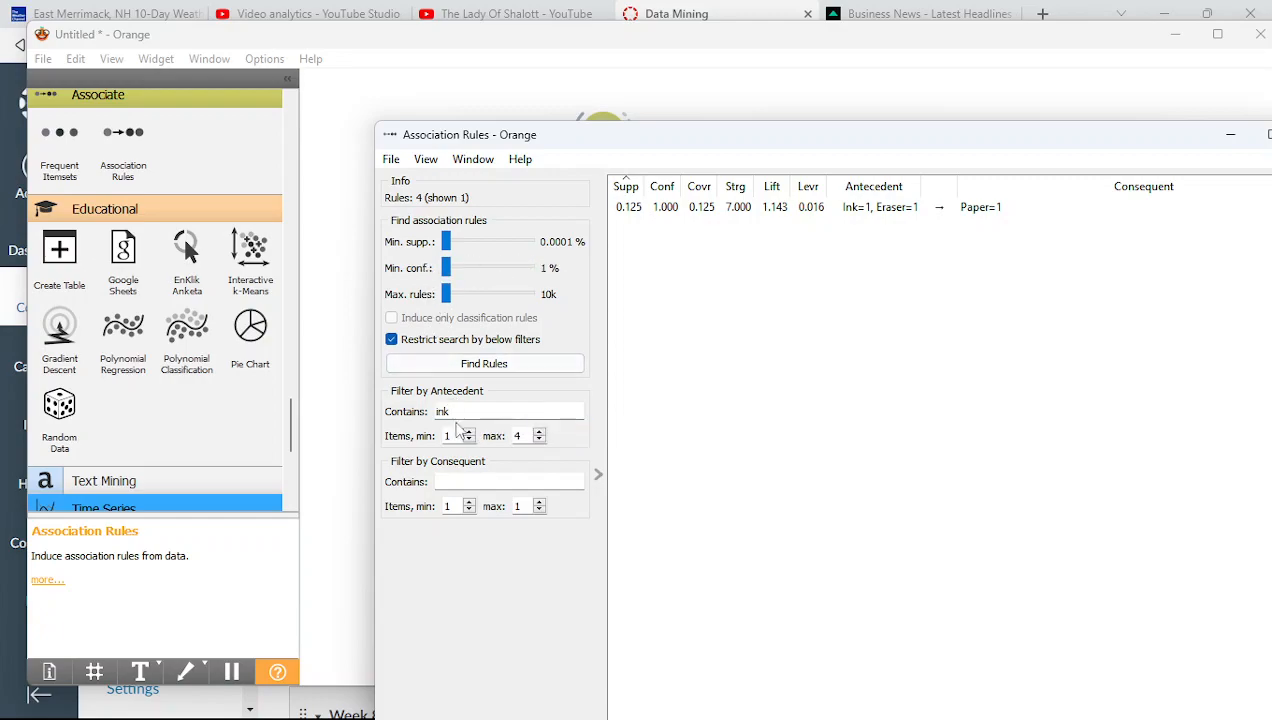
{"action": "left_click", "coordinate": [483, 364]}
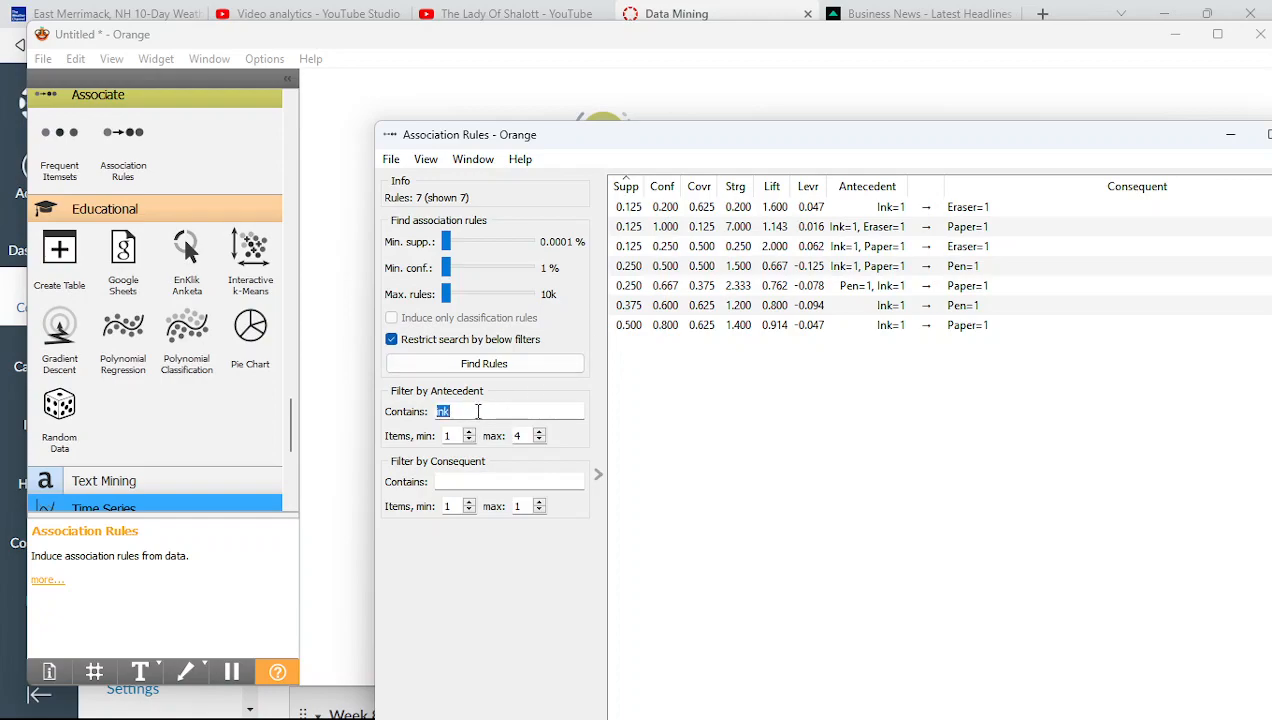
Filter antecedents by 'pen' and consequents by 'paper', then rerun to get 2 rules
{"action": "type", "text": "pen"}
{"action": "key", "text": "Tab"}
{"action": "key", "text": "Tab"}
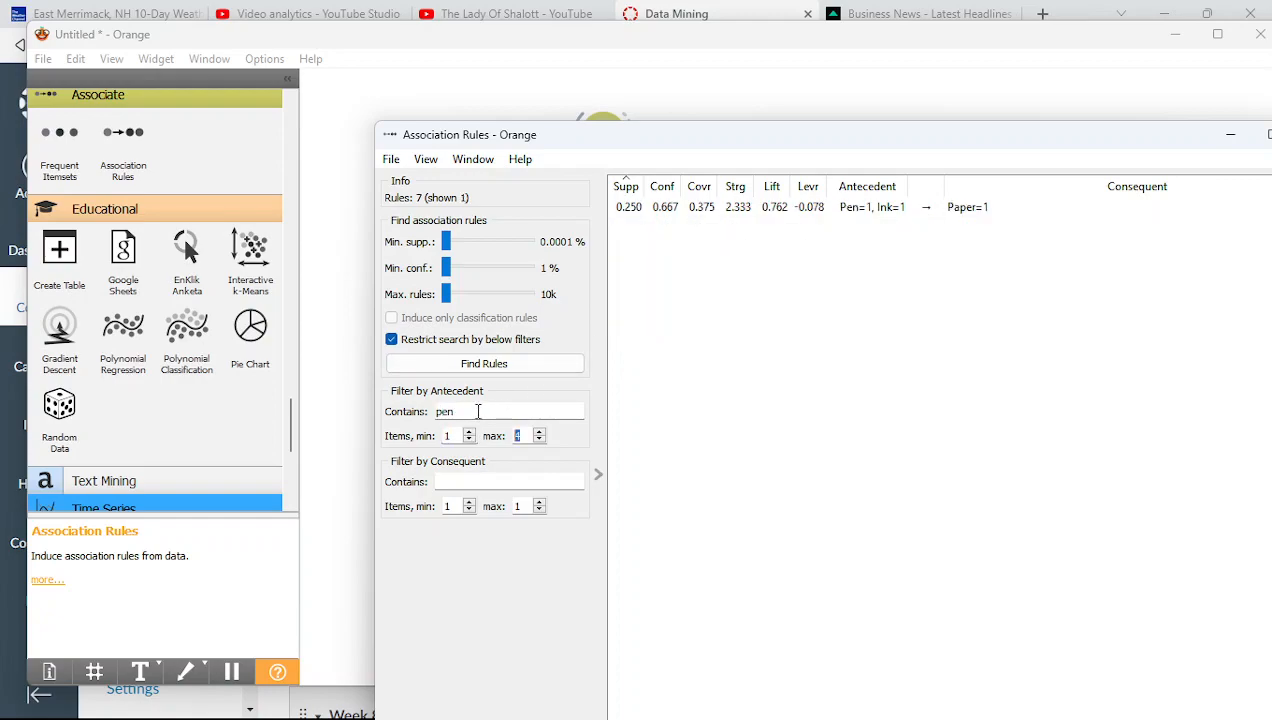
{"action": "key", "text": "Tab"}
{"action": "type", "text": "paper"}
{"action": "key", "text": "ctrl+a"}
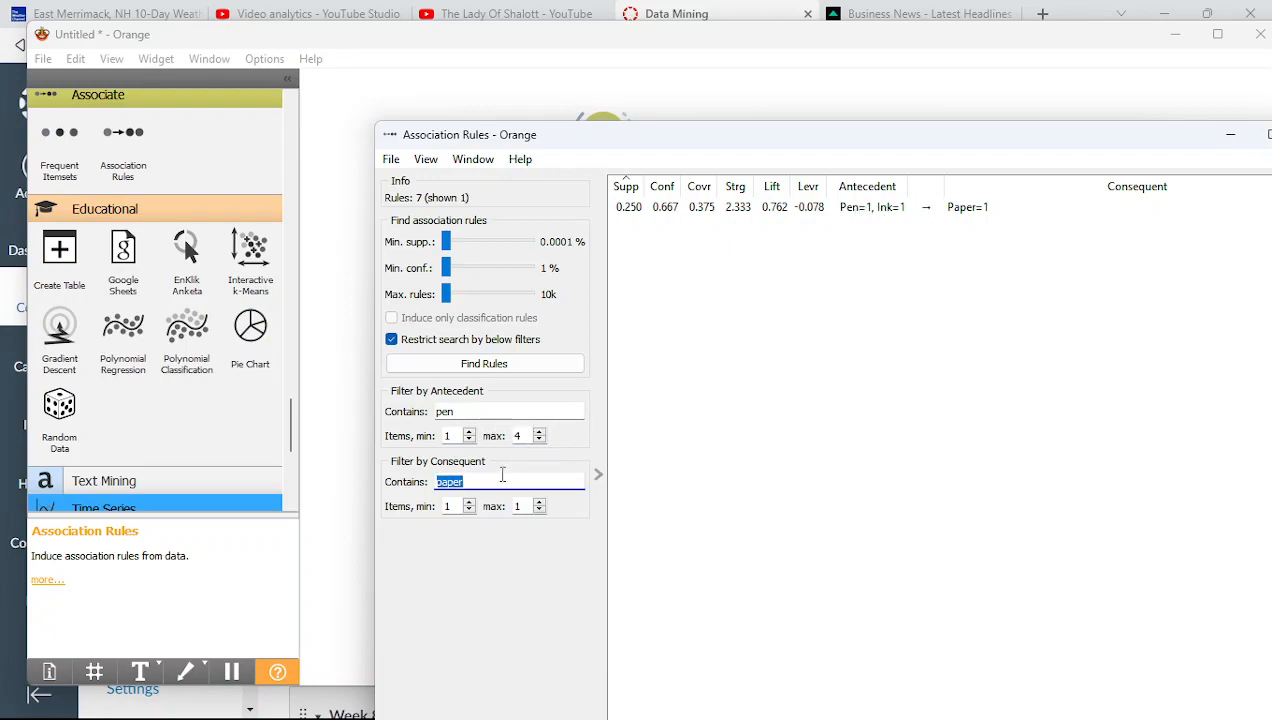
{"action": "left_click", "coordinate": [480, 368]}
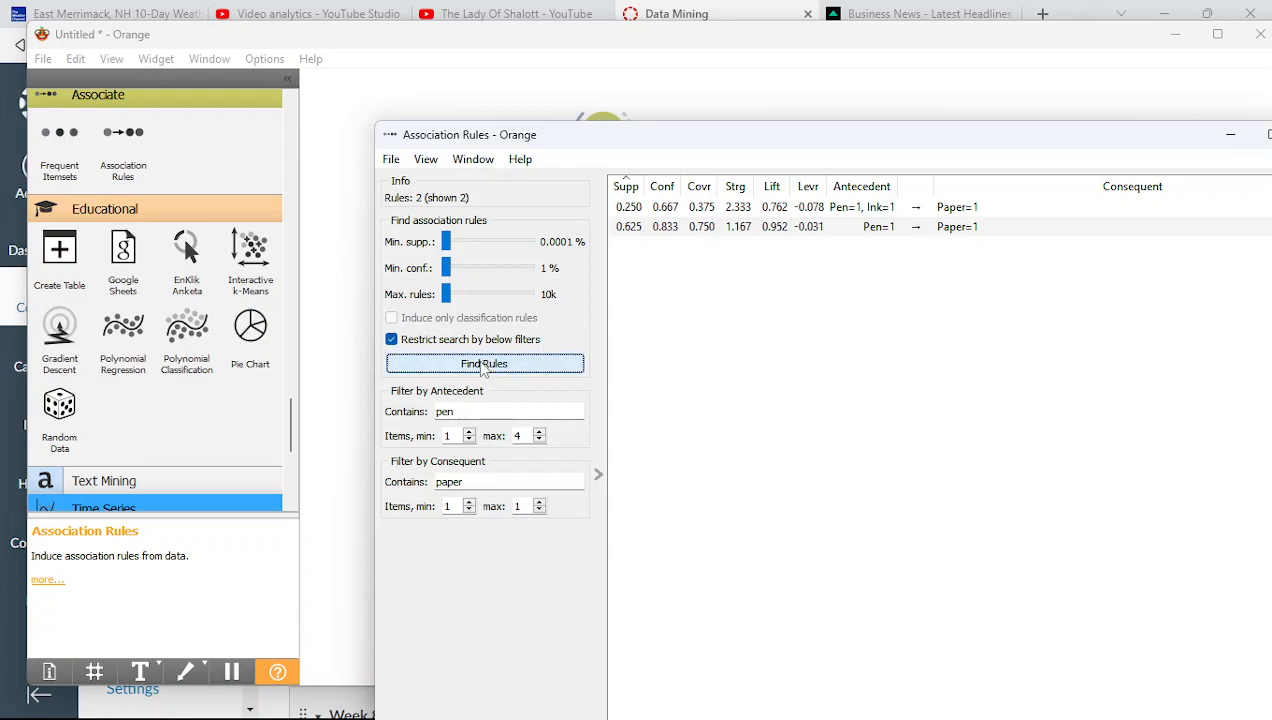
Clear the 'pen' antecedent filter and rerun, listing all 5 rules leading to Paper=1
{"action": "double_click", "coordinate": [465, 414]}
{"action": "key", "text": "BackSpace"}
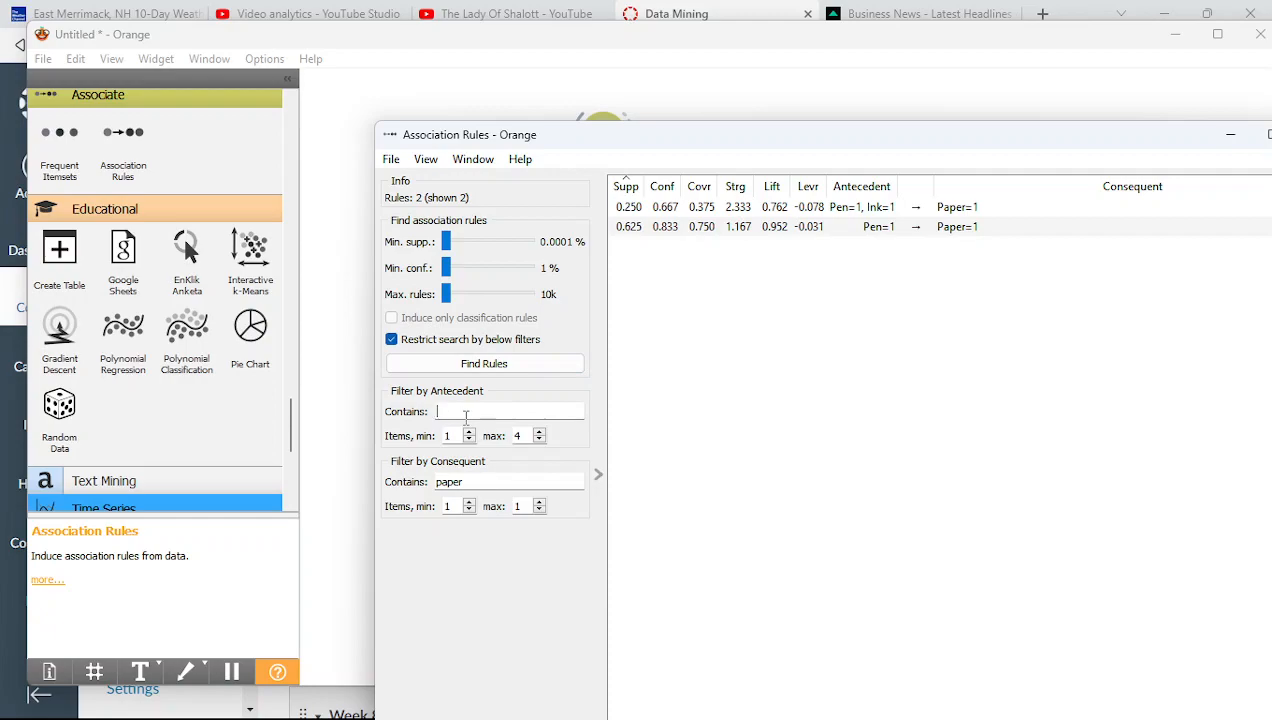
{"action": "left_click", "coordinate": [474, 364]}
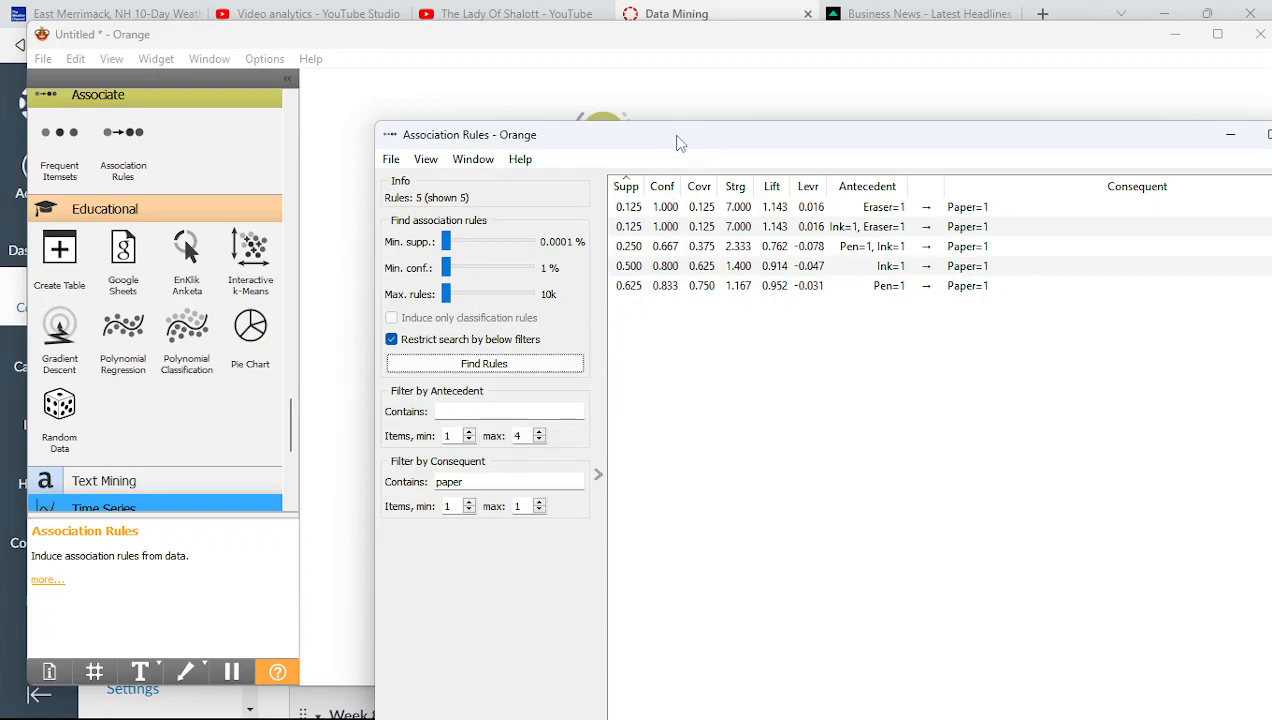
{"action": "left_click_drag", "start_coordinate": [675, 140], "coordinate": [510, 58]}
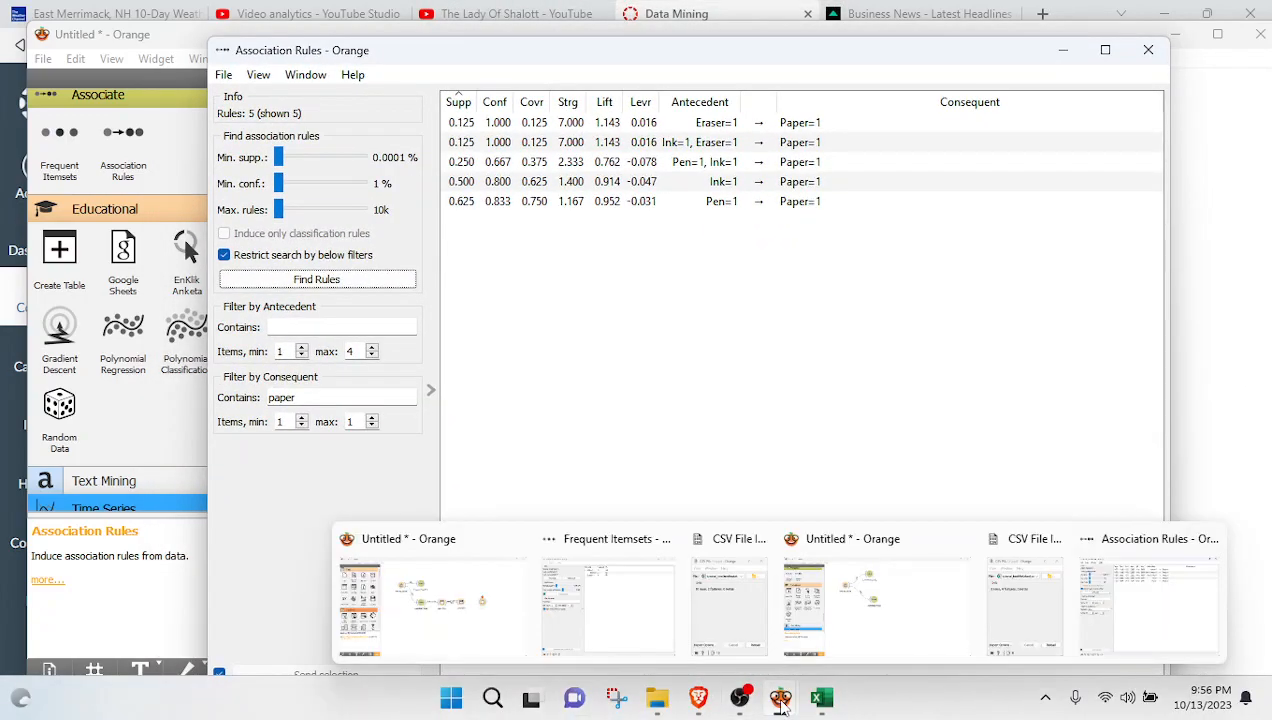
Open the Exercises Association Analysis quiz from Canvas Modules and start its preview
{"action": "left_click", "coordinate": [703, 699]}
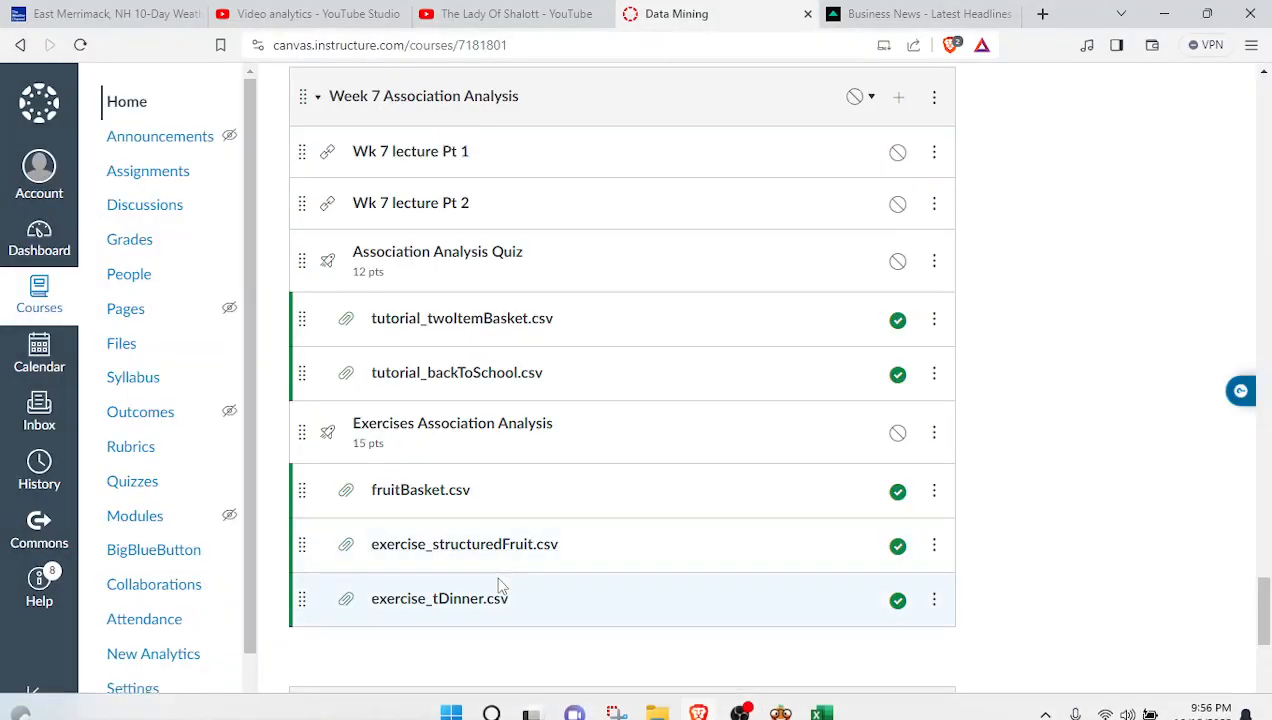
{"action": "left_click", "coordinate": [459, 438]}
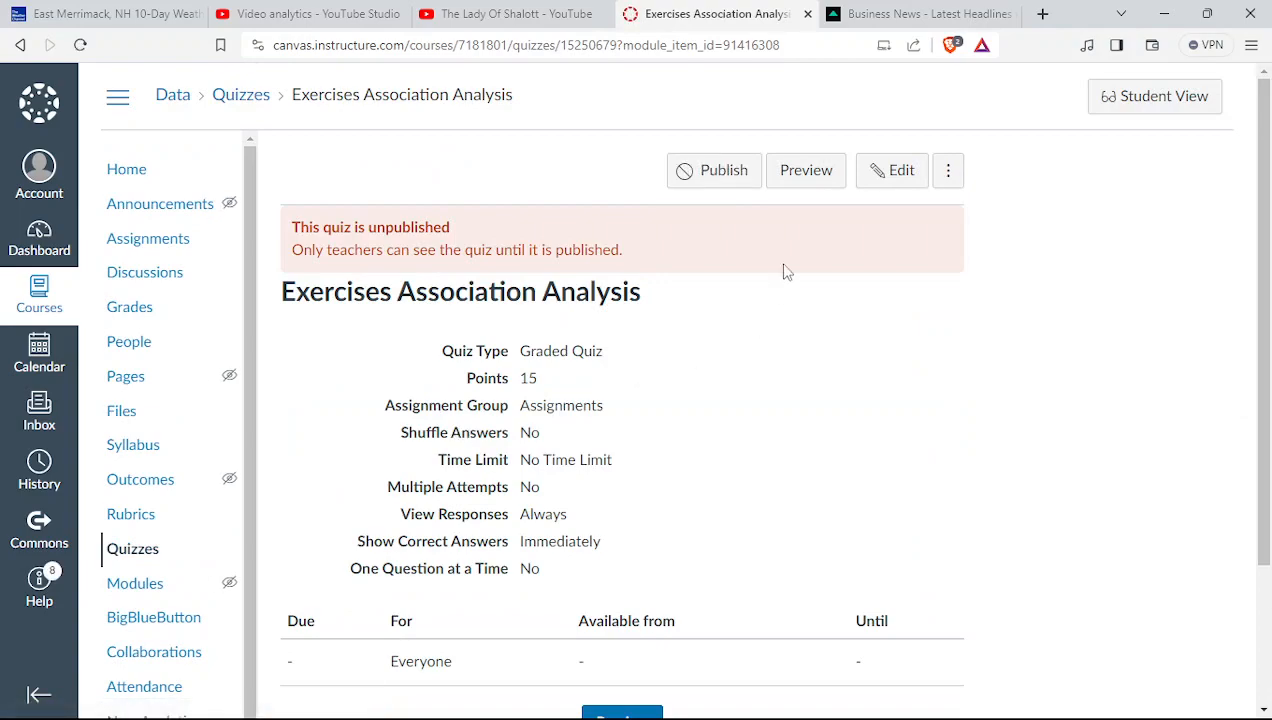
{"action": "left_click", "coordinate": [807, 184]}
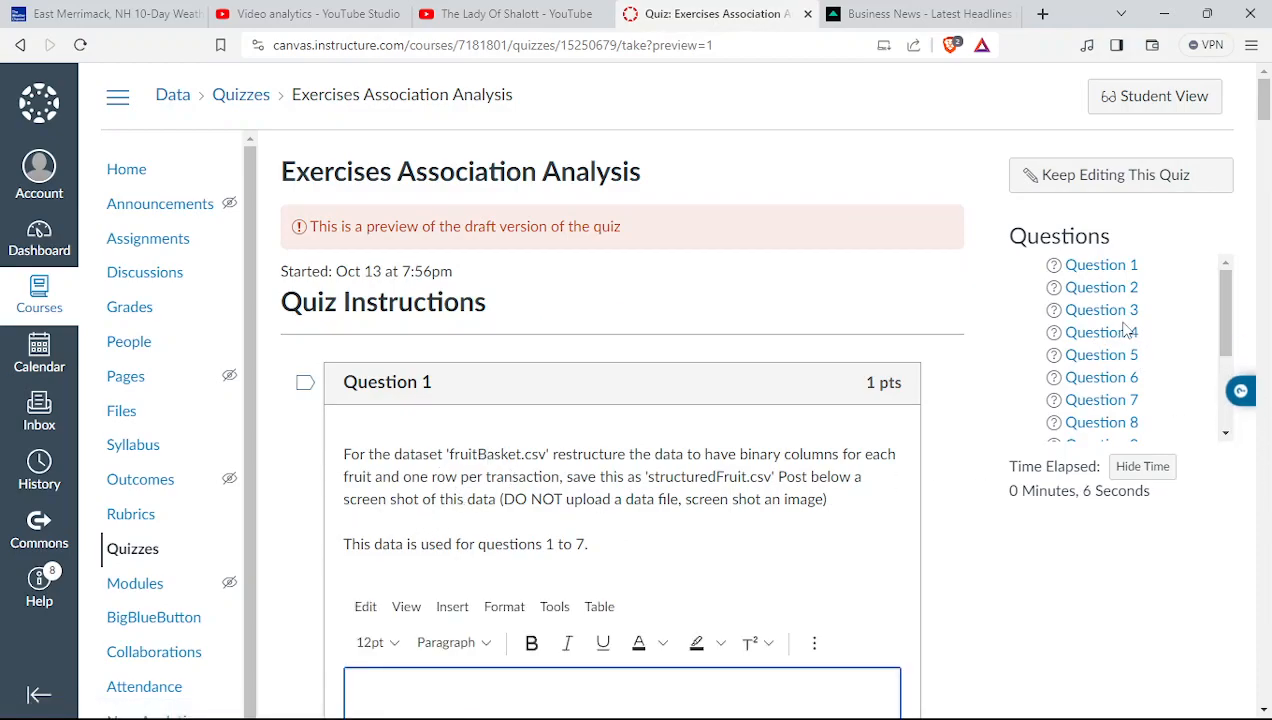
Read down through the Thanksgiving questions on confidence, support and promotions to the end
{"action": "scroll", "coordinate": [1270, 295], "scroll_direction": "down", "scroll_amount": 5}
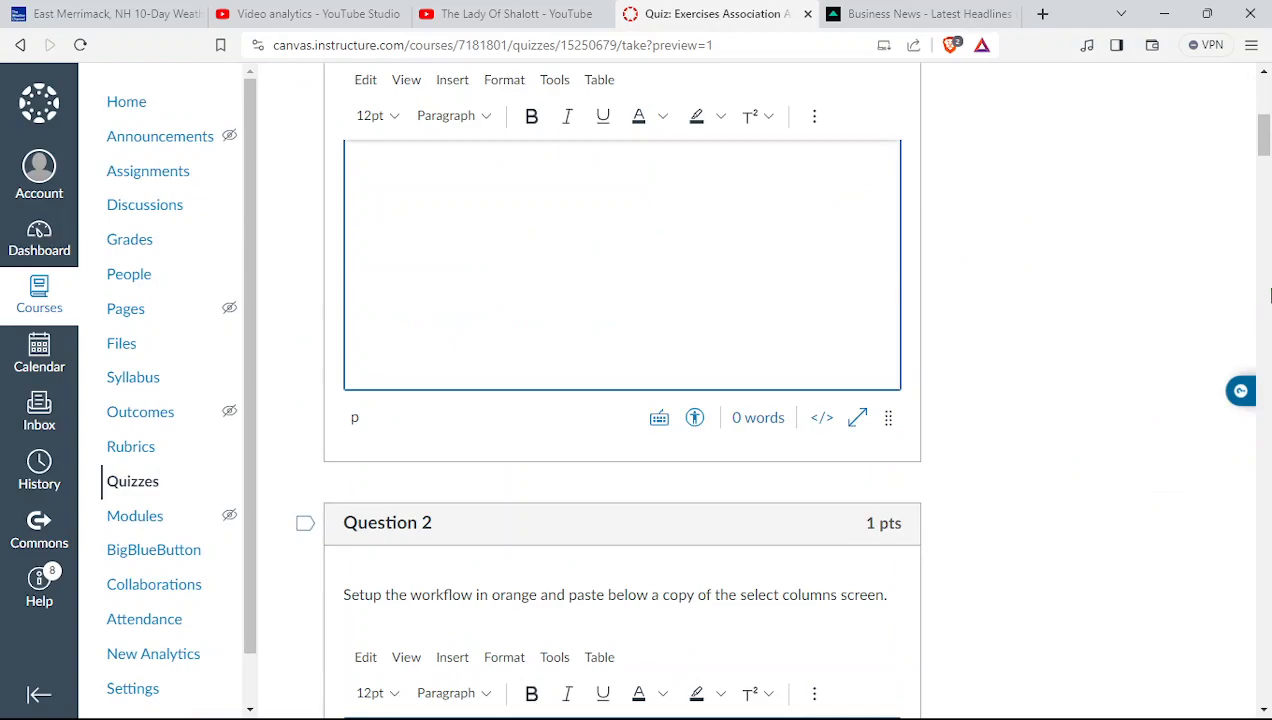
{"action": "left_click_drag", "start_coordinate": [1267, 128], "coordinate": [1205, 409]}
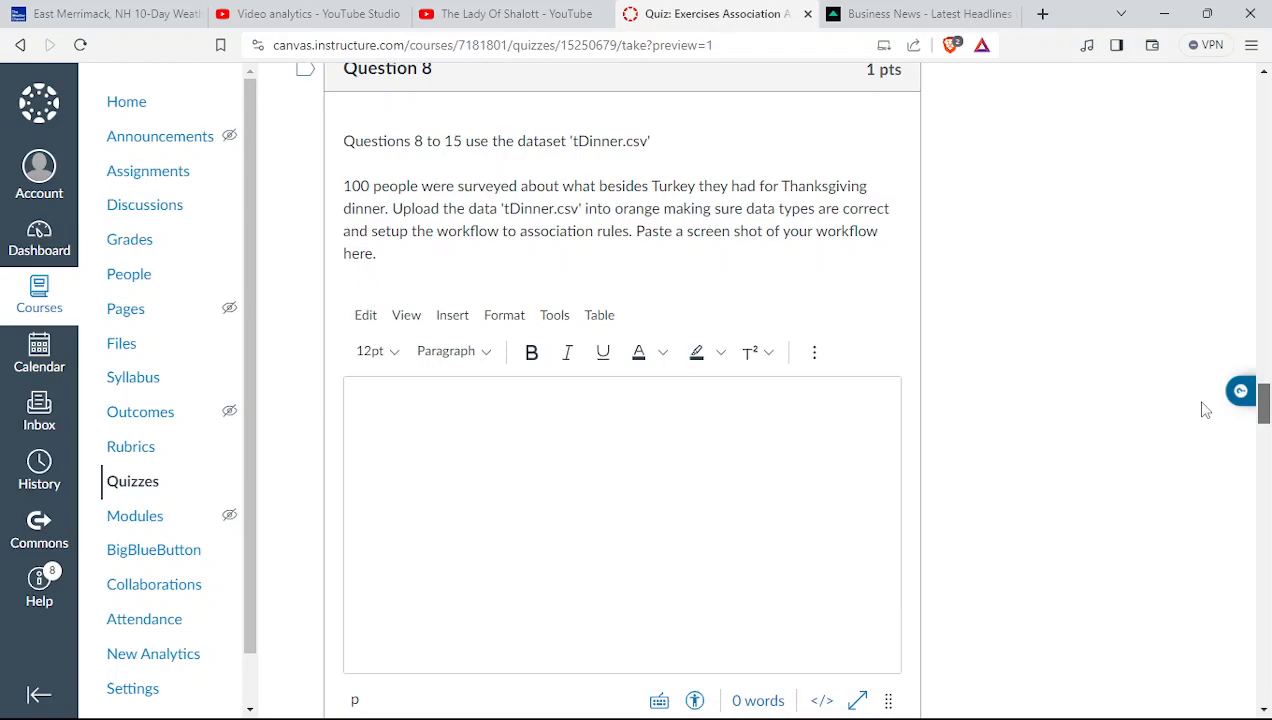
{"action": "scroll", "coordinate": [1205, 409], "scroll_direction": "down", "scroll_amount": 9}
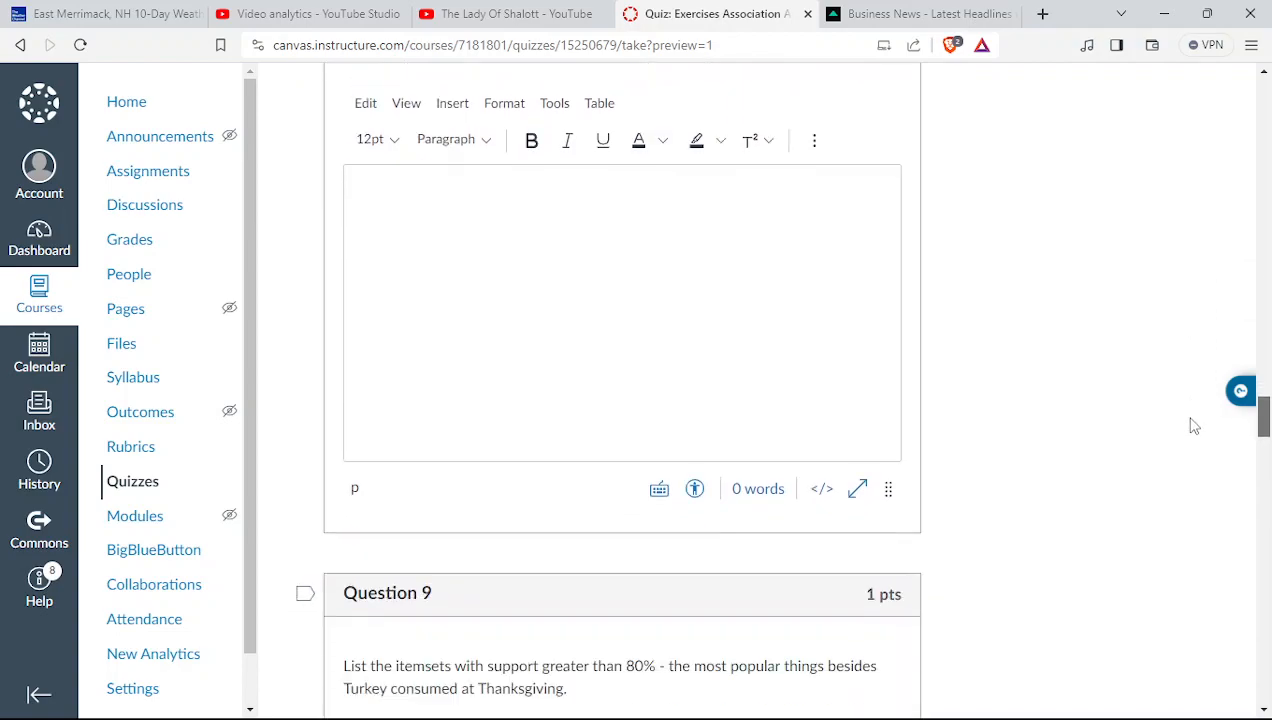
{"action": "scroll", "coordinate": [1173, 469], "scroll_direction": "down", "scroll_amount": 10}
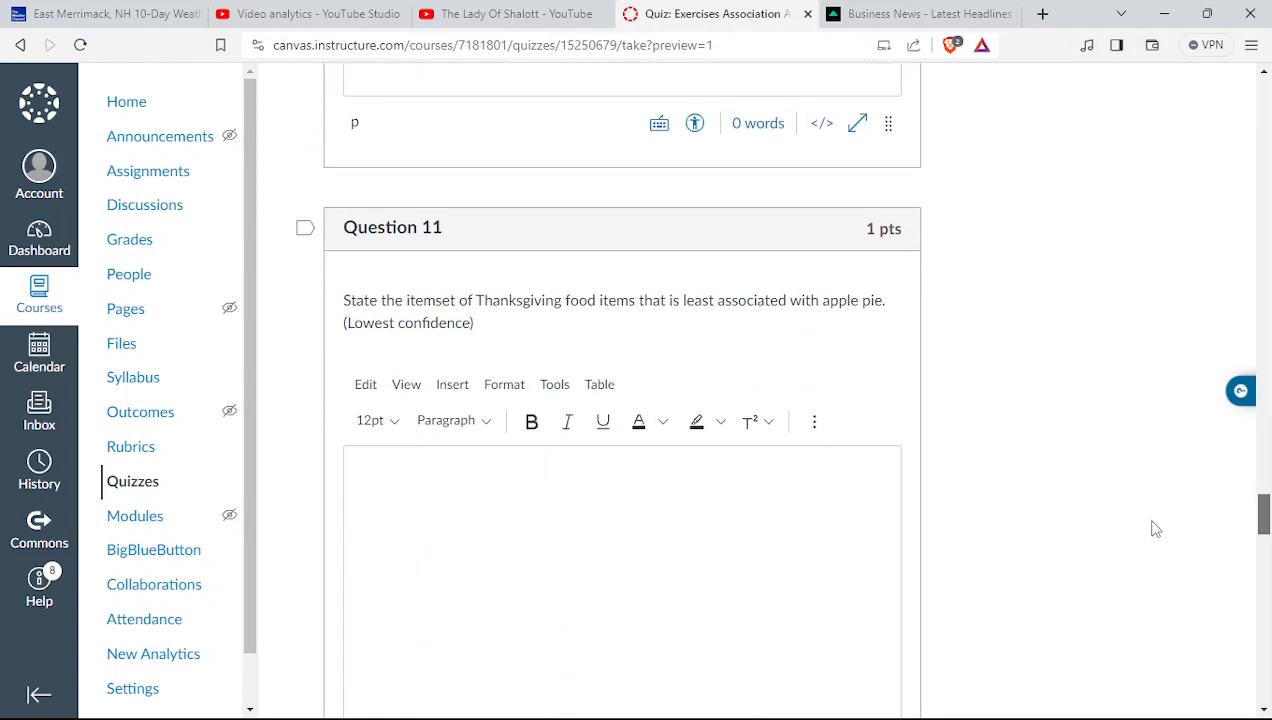
{"action": "scroll", "coordinate": [1150, 535], "scroll_direction": "down", "scroll_amount": 3}
{"action": "scroll", "coordinate": [1143, 561], "scroll_direction": "down", "scroll_amount": 10}
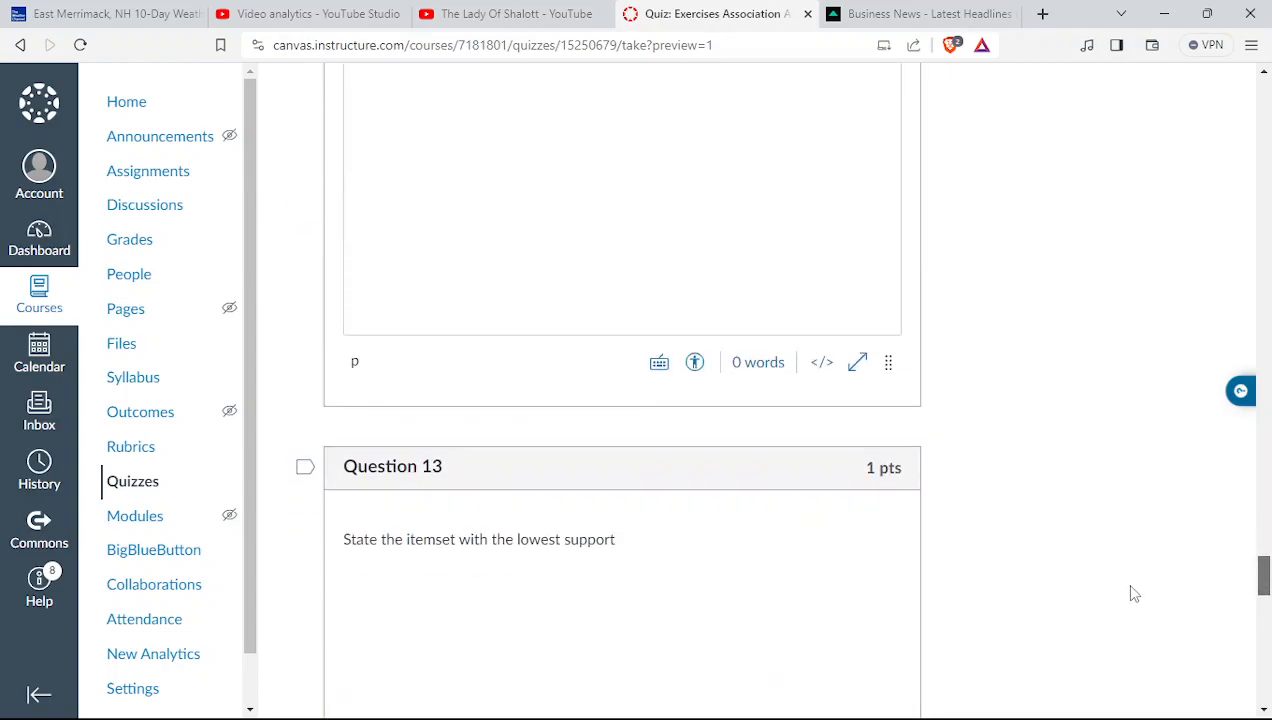
{"action": "scroll", "coordinate": [1150, 654], "scroll_direction": "down", "scroll_amount": 1}
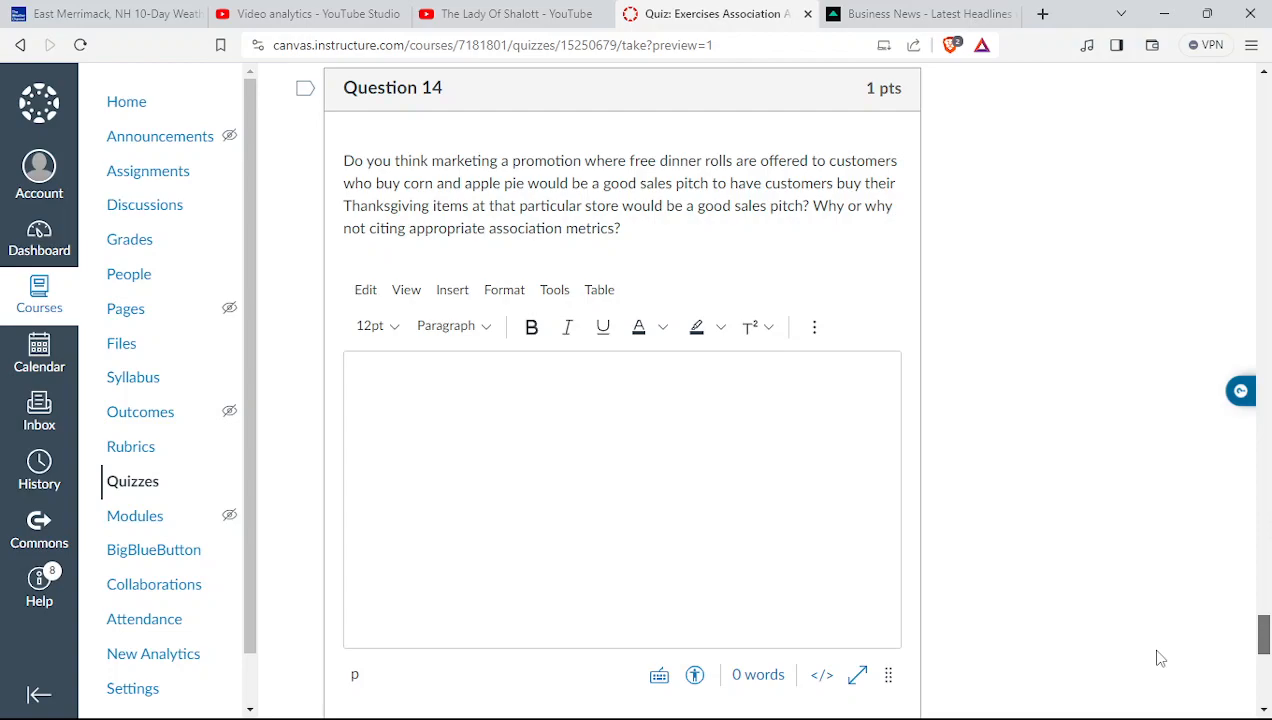
{"action": "scroll", "coordinate": [1158, 675], "scroll_direction": "down", "scroll_amount": 5}
{"action": "scroll", "coordinate": [1155, 703], "scroll_direction": "down", "scroll_amount": 2}
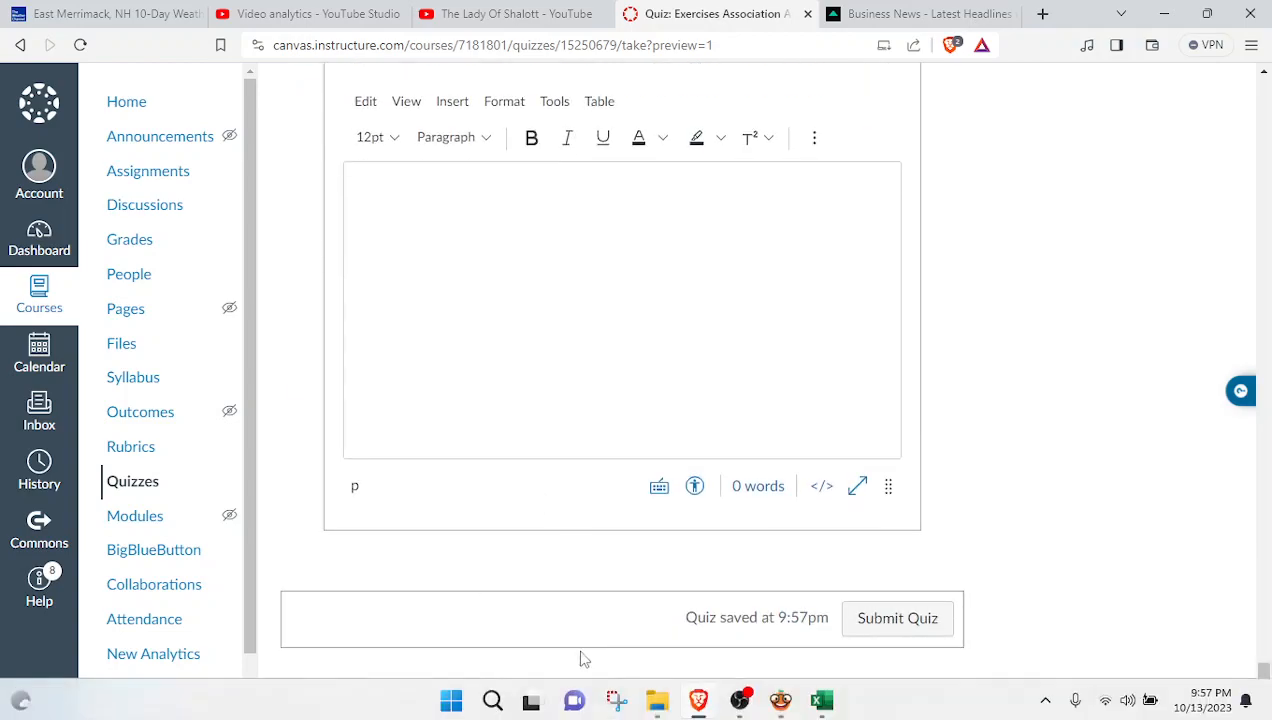
{"action": "mouse_move", "coordinate": [777, 707]}
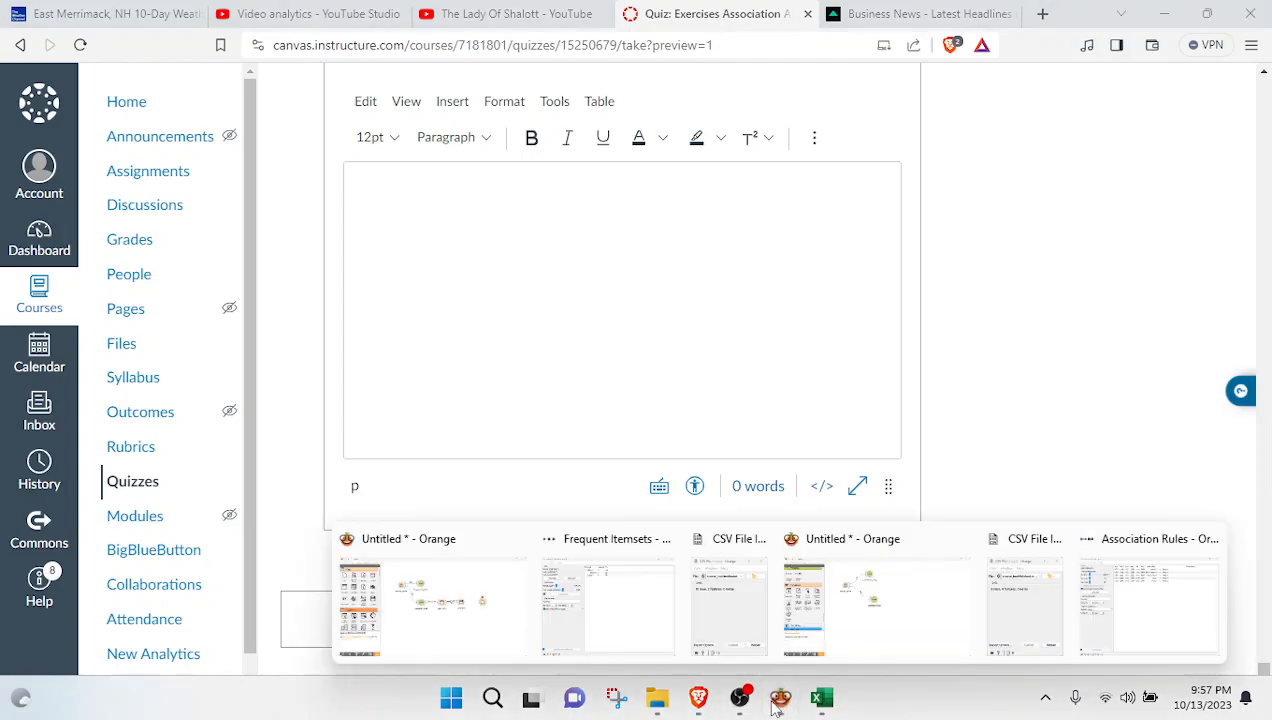